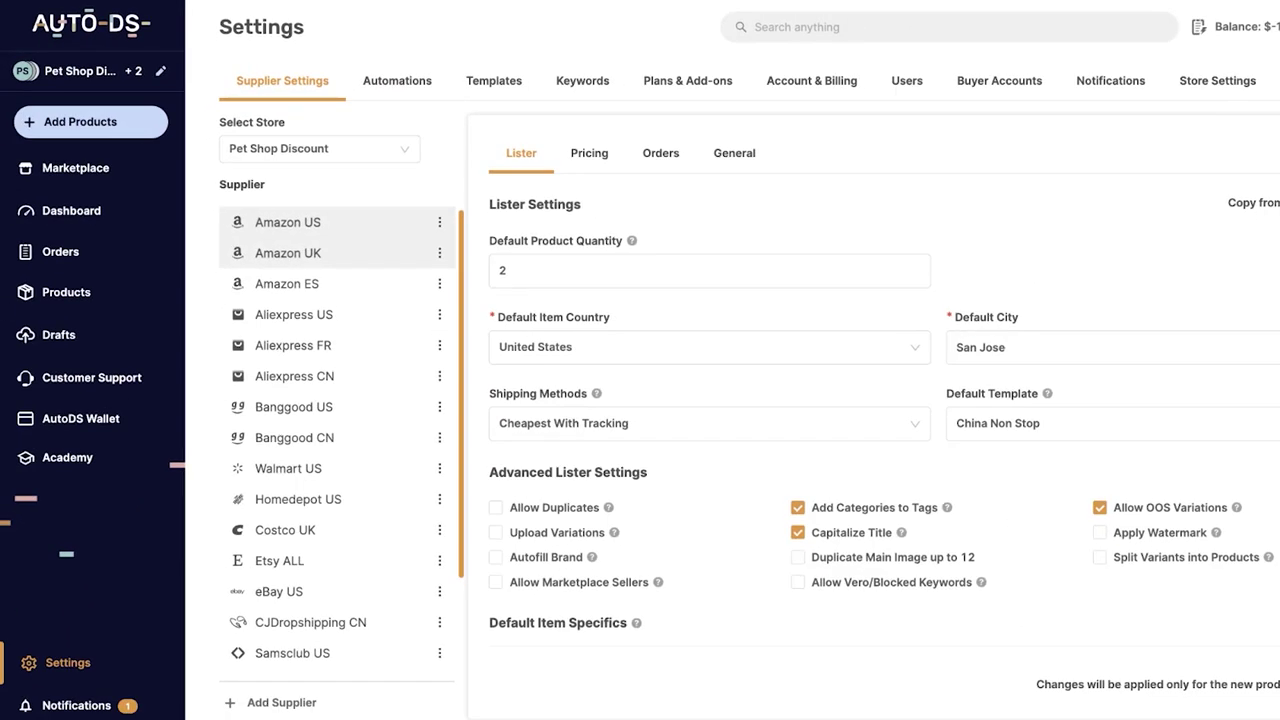
- Examine the supplier list of the Pet Shop Discount store and the other stores available for supplier settings
{"action": "scroll", "coordinate": [300, 290], "scroll_direction": "down", "scroll_amount": 2}
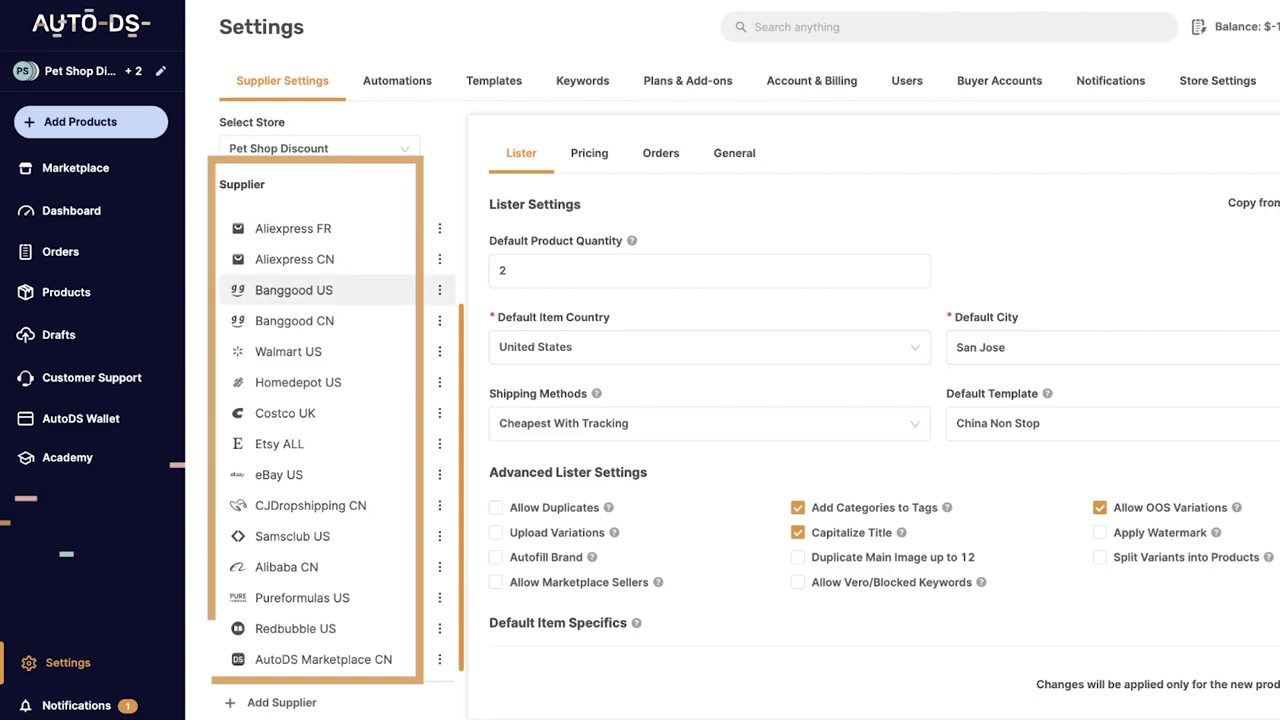
{"action": "scroll", "coordinate": [300, 300], "scroll_direction": "up", "scroll_amount": 2}
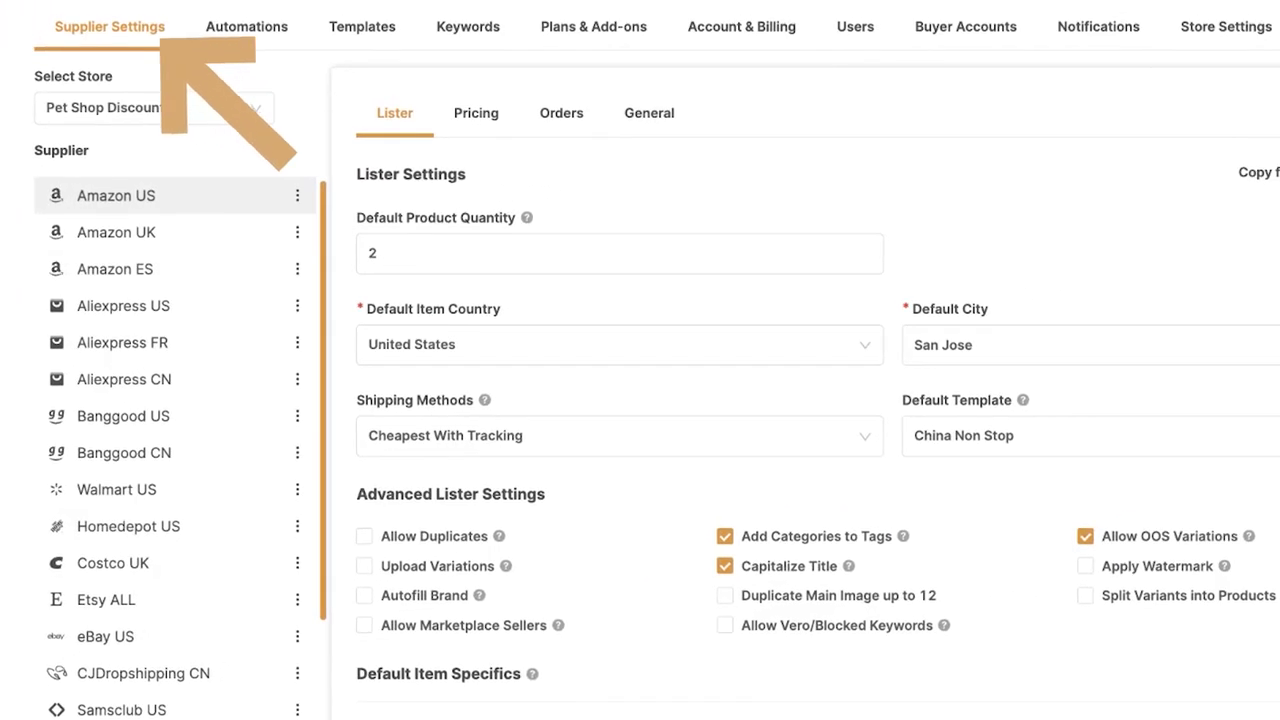
{"action": "left_click", "coordinate": [154, 108]}
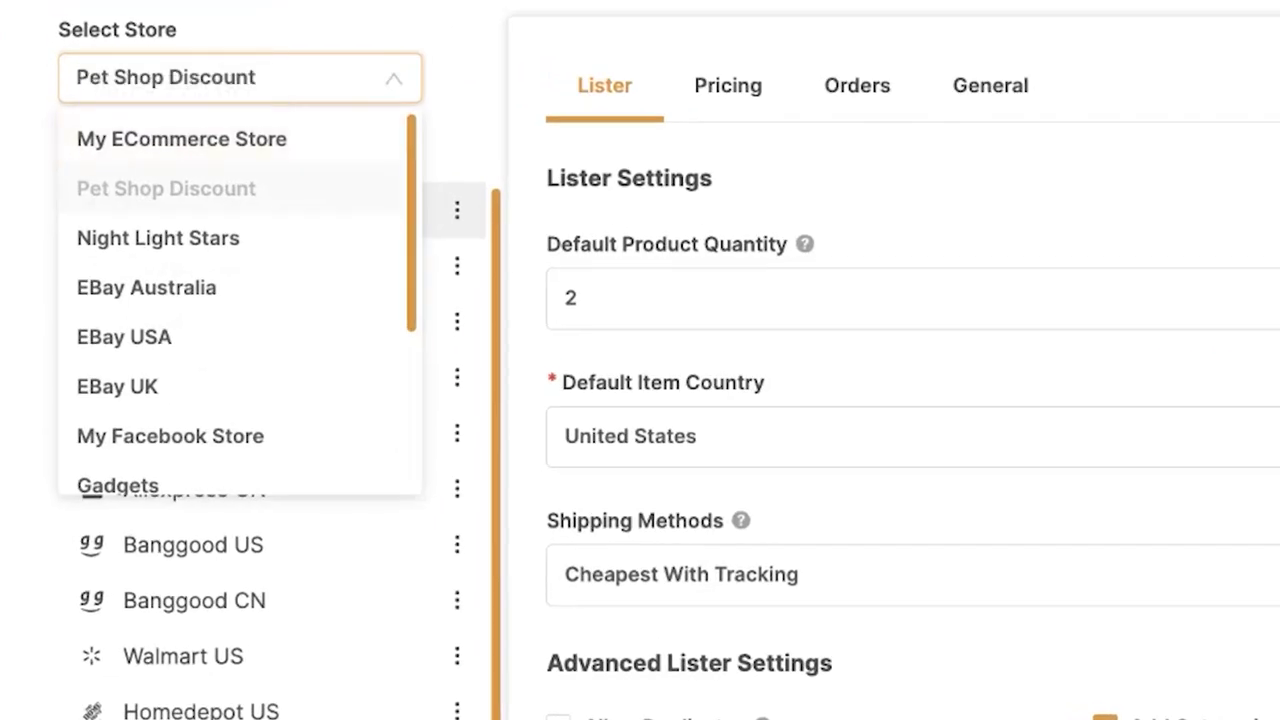
{"action": "scroll", "coordinate": [200, 224], "scroll_direction": "down", "scroll_amount": 3}
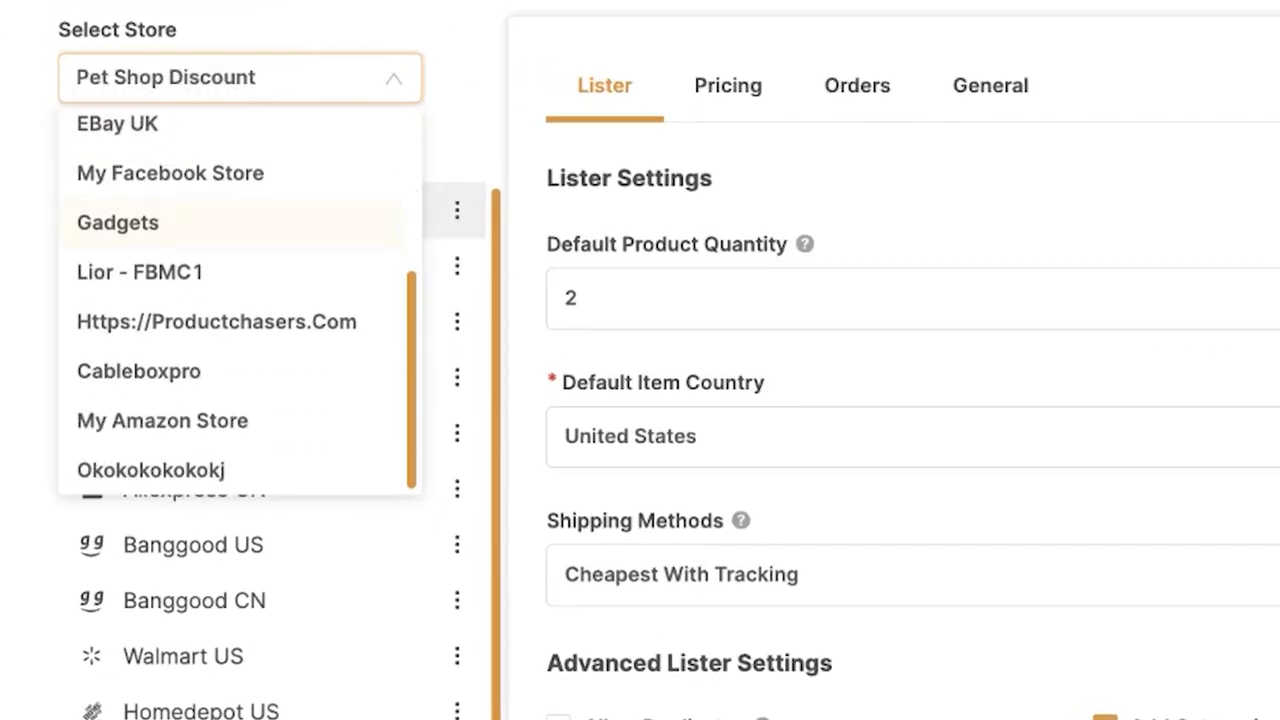
{"action": "scroll", "coordinate": [200, 226], "scroll_direction": "up", "scroll_amount": 3}
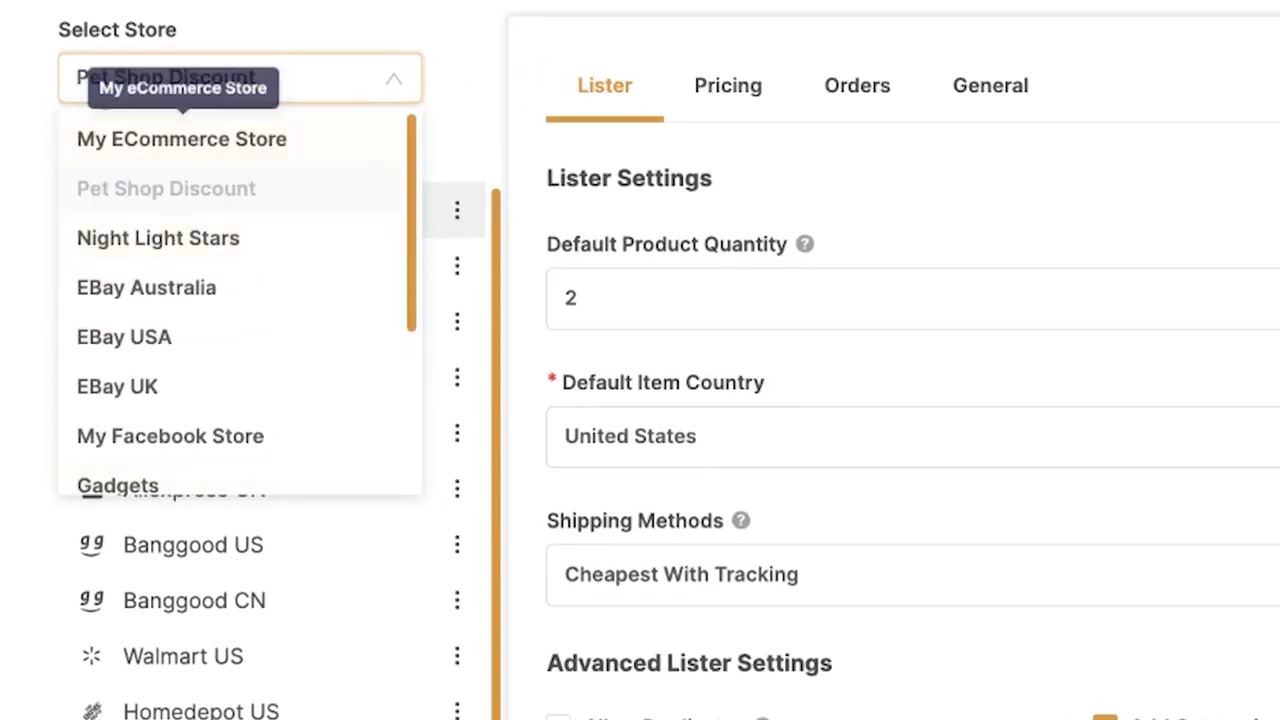
{"action": "left_click", "coordinate": [200, 78]}
{"action": "scroll", "coordinate": [200, 268], "scroll_direction": "down", "scroll_amount": 3}
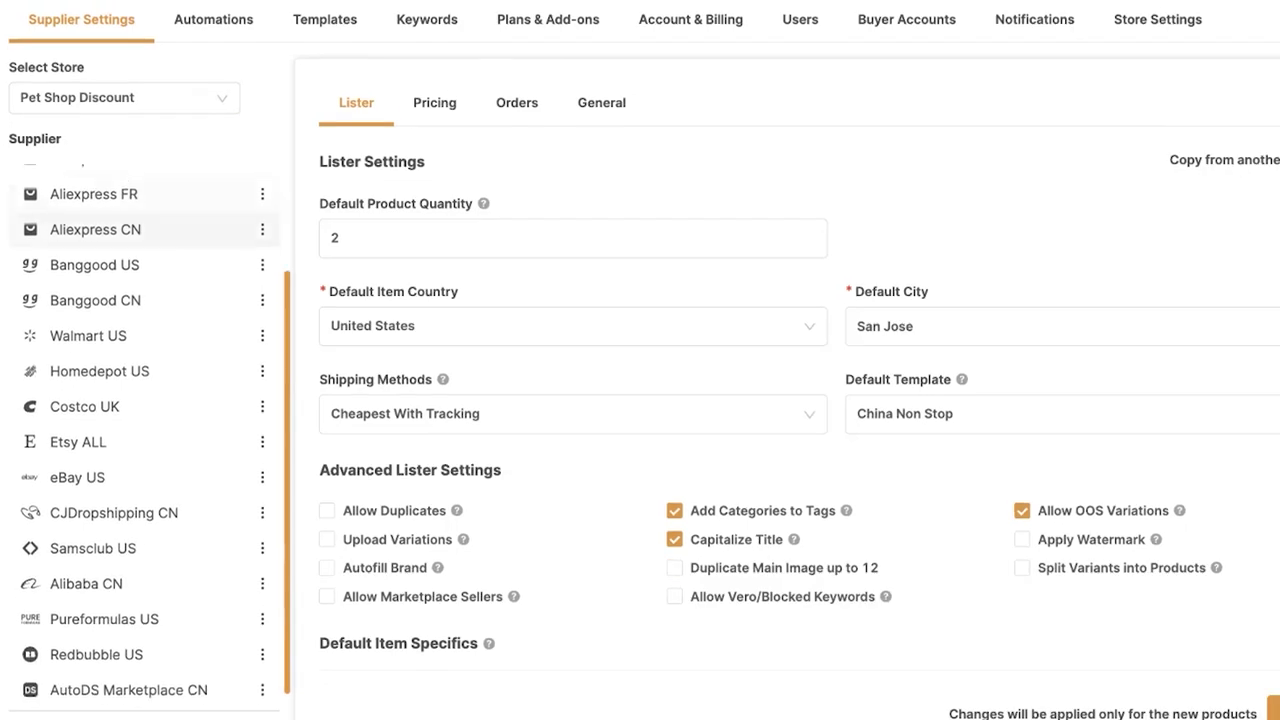
{"action": "scroll", "coordinate": [150, 225], "scroll_direction": "up", "scroll_amount": 2}
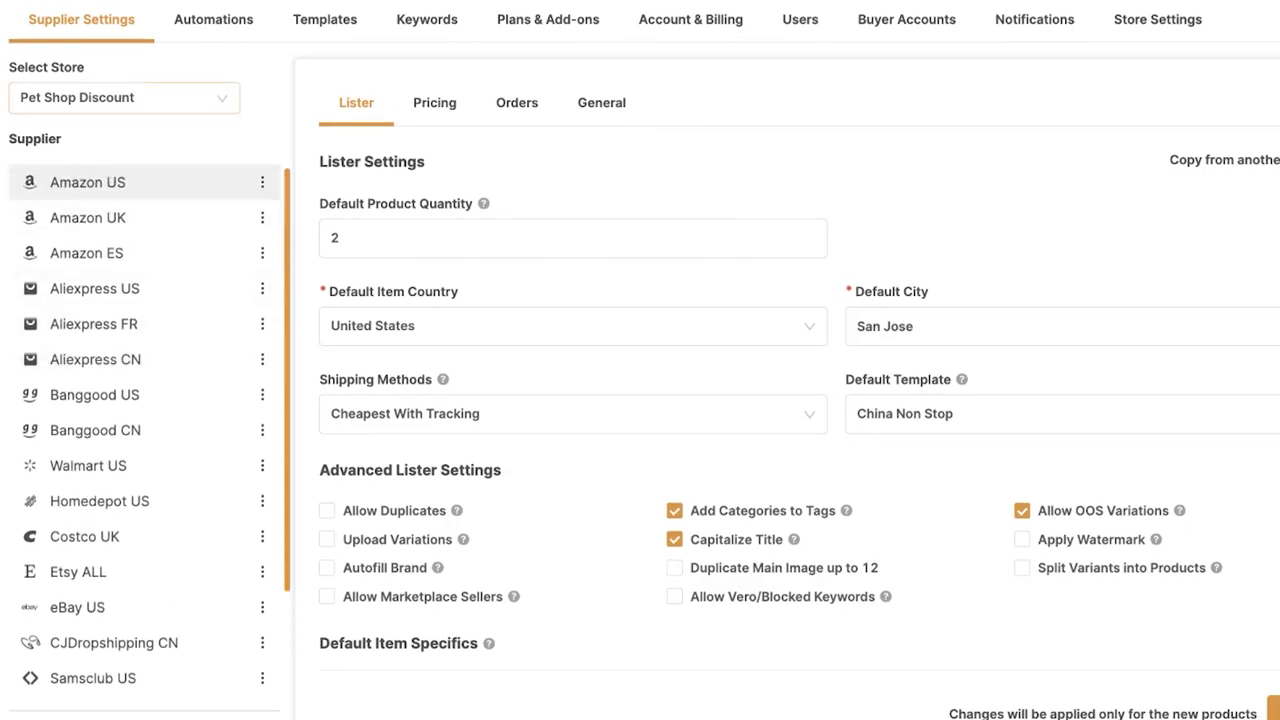
{"action": "left_click", "coordinate": [125, 98]}
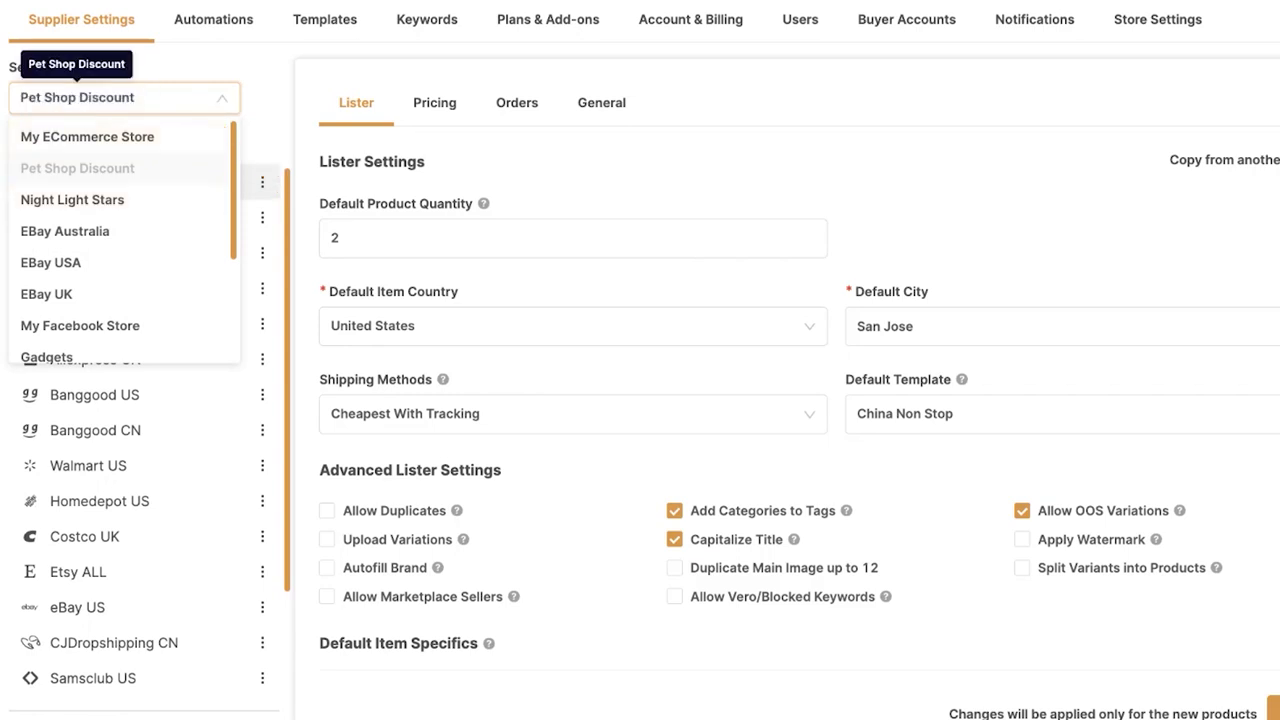
{"action": "left_click", "coordinate": [100, 98]}
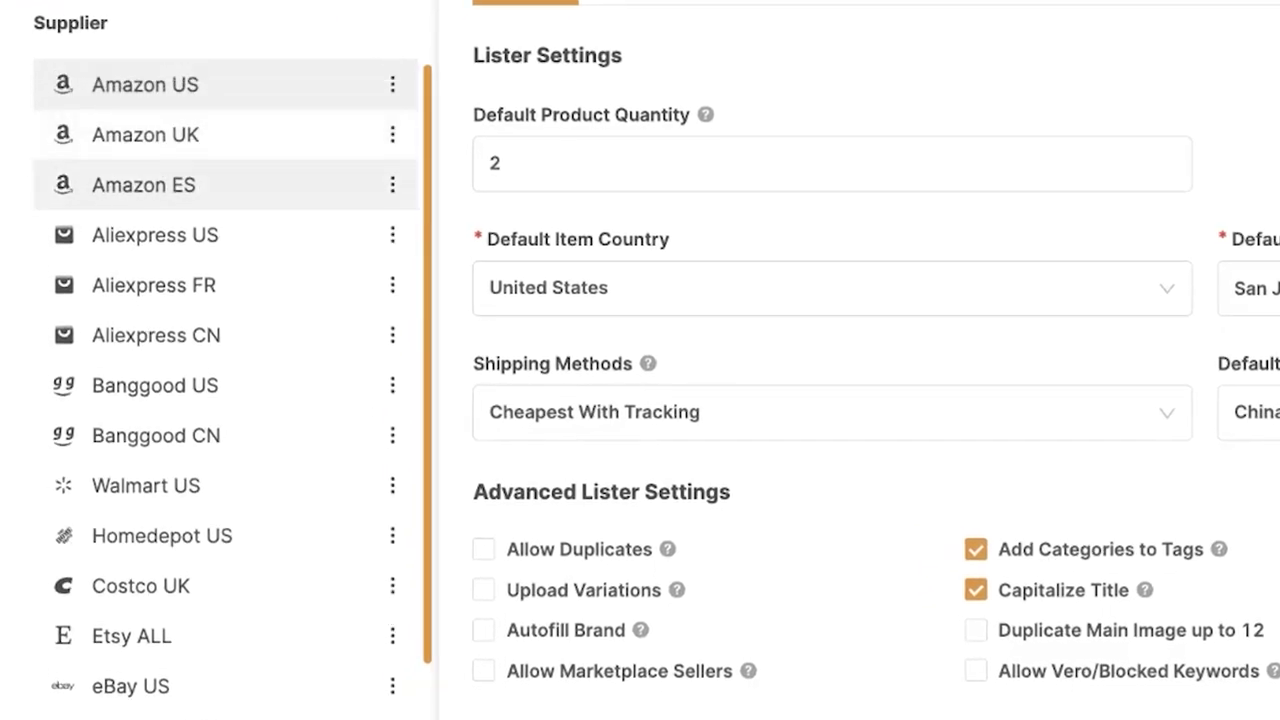
- Browse the supplier list, open the Add Supplier form and examine its supplier and region choices without adding one
{"action": "scroll", "coordinate": [225, 180], "scroll_direction": "down", "scroll_amount": 1}
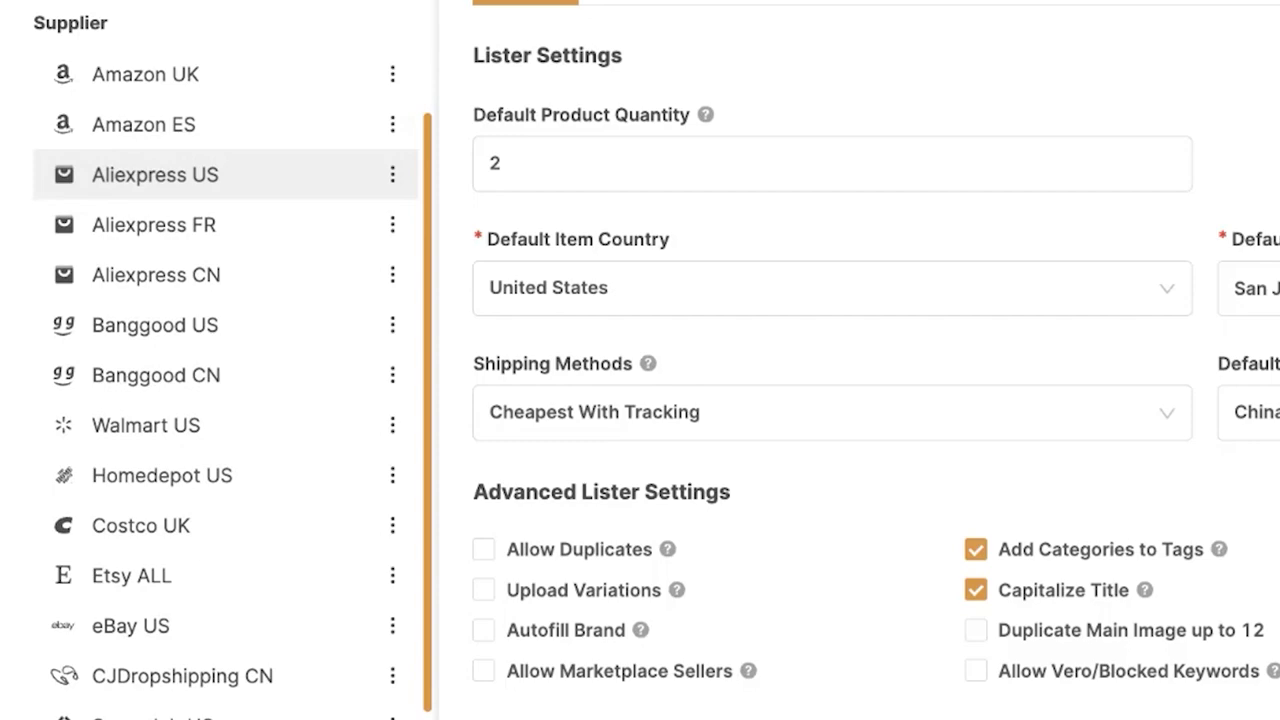
{"action": "scroll", "coordinate": [225, 295], "scroll_direction": "down", "scroll_amount": 3}
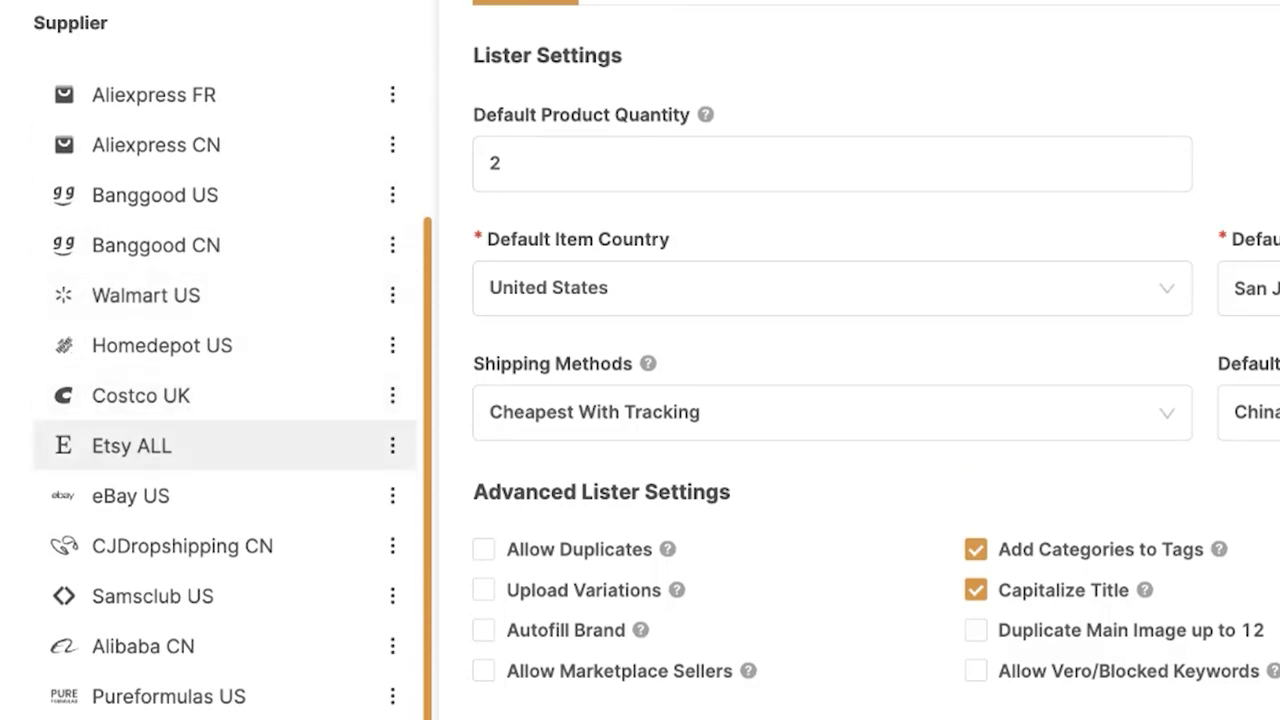
{"action": "scroll", "coordinate": [225, 646], "scroll_direction": "up", "scroll_amount": 4}
{"action": "scroll", "coordinate": [225, 335], "scroll_direction": "down", "scroll_amount": 4}
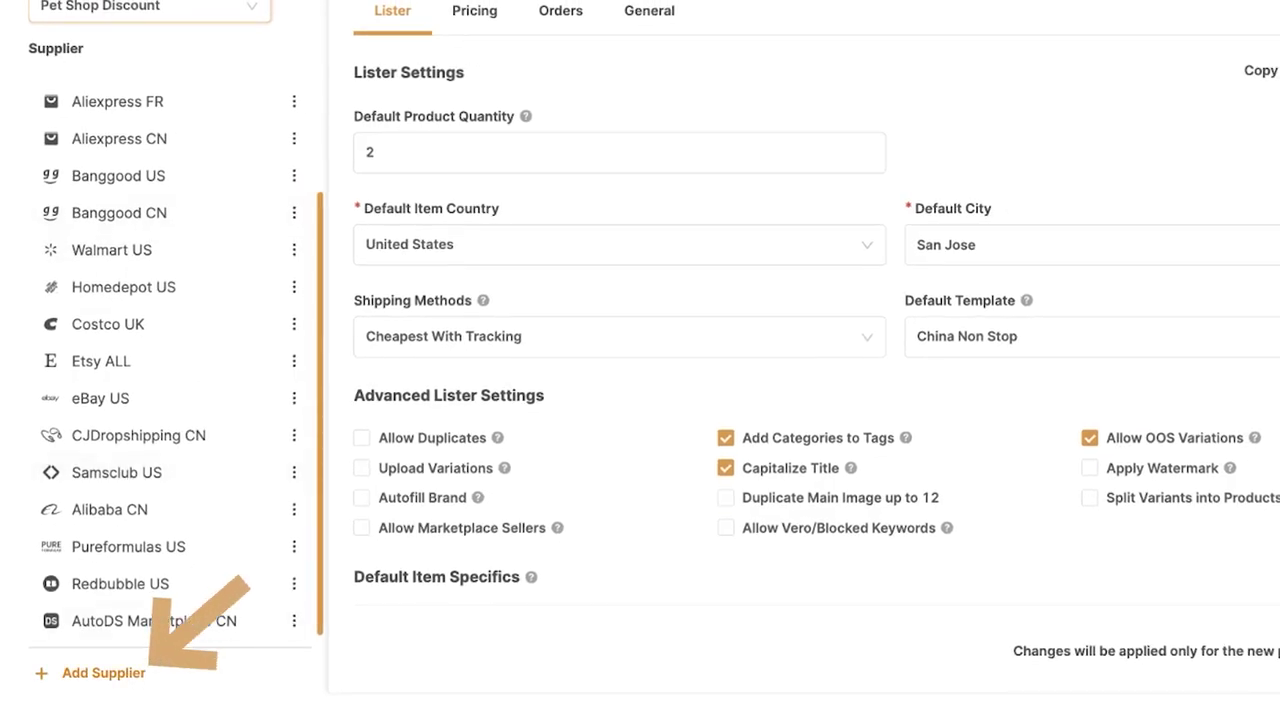
{"action": "left_click", "coordinate": [103, 673]}
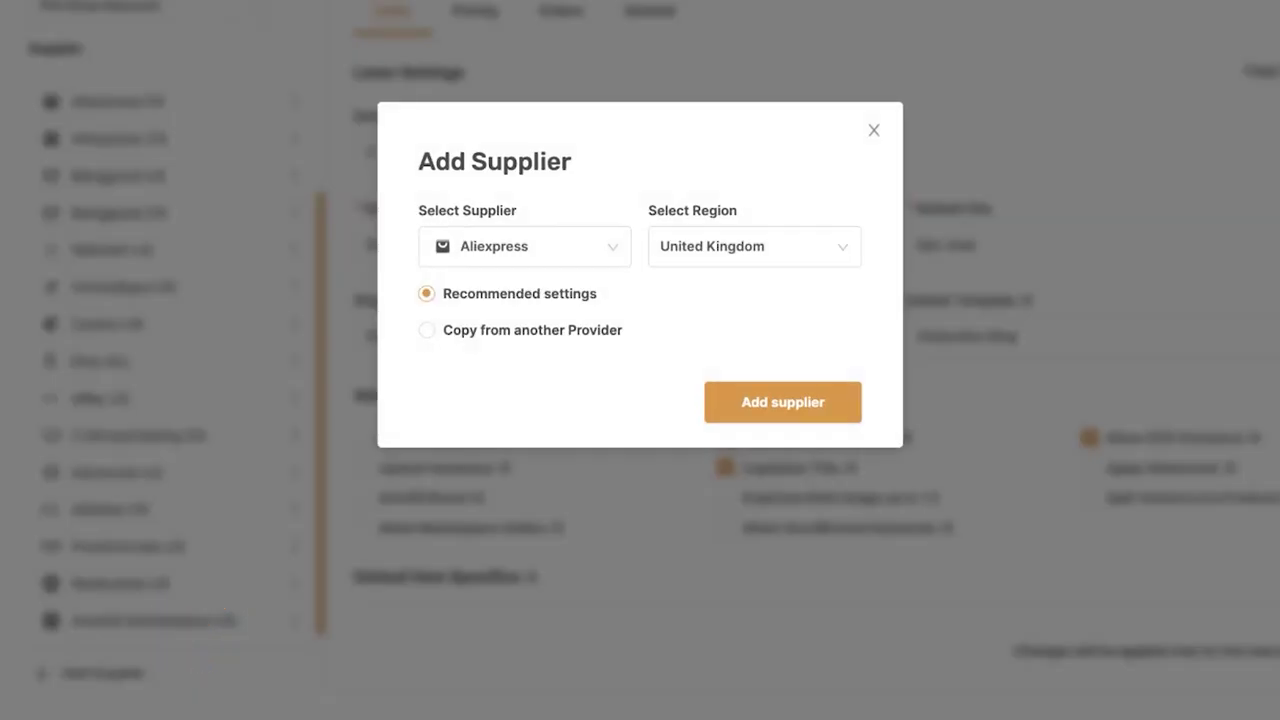
{"action": "left_click", "coordinate": [524, 246]}
{"action": "scroll", "coordinate": [524, 400], "scroll_direction": "down", "scroll_amount": 2}
{"action": "scroll", "coordinate": [525, 335], "scroll_direction": "down", "scroll_amount": 5}
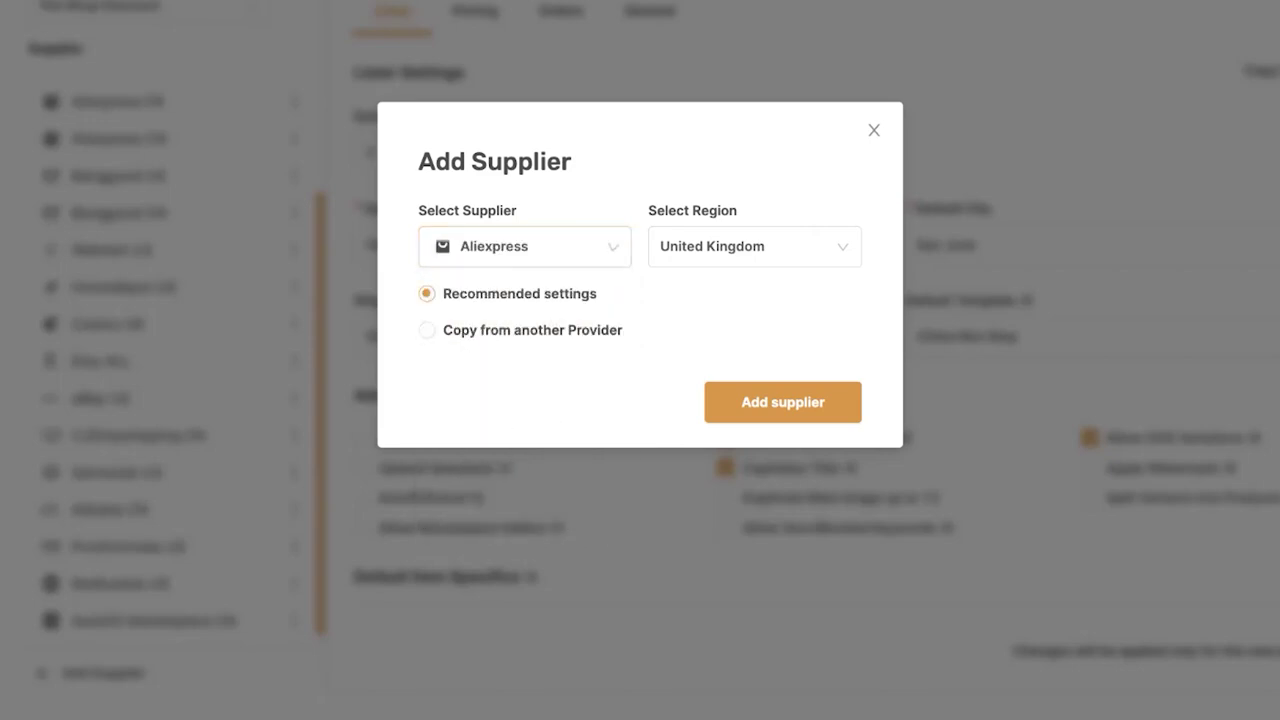
{"action": "left_click", "coordinate": [755, 246]}
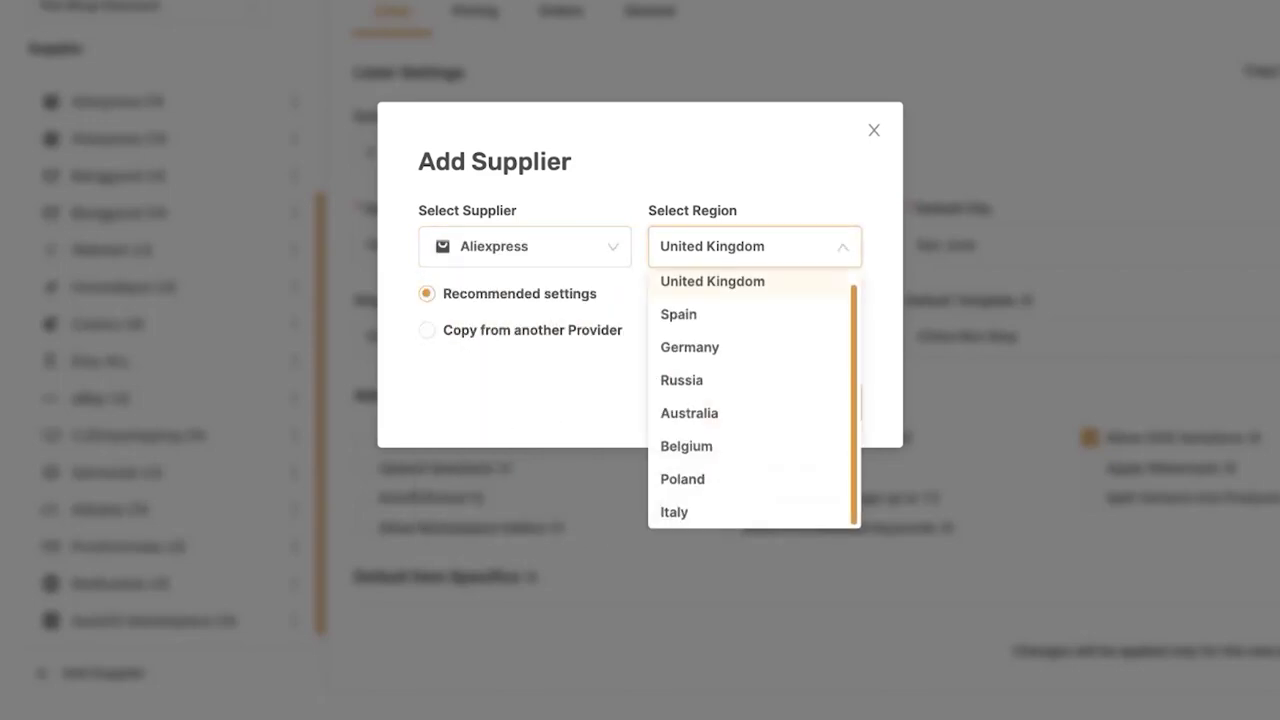
{"action": "key", "text": "Escape"}
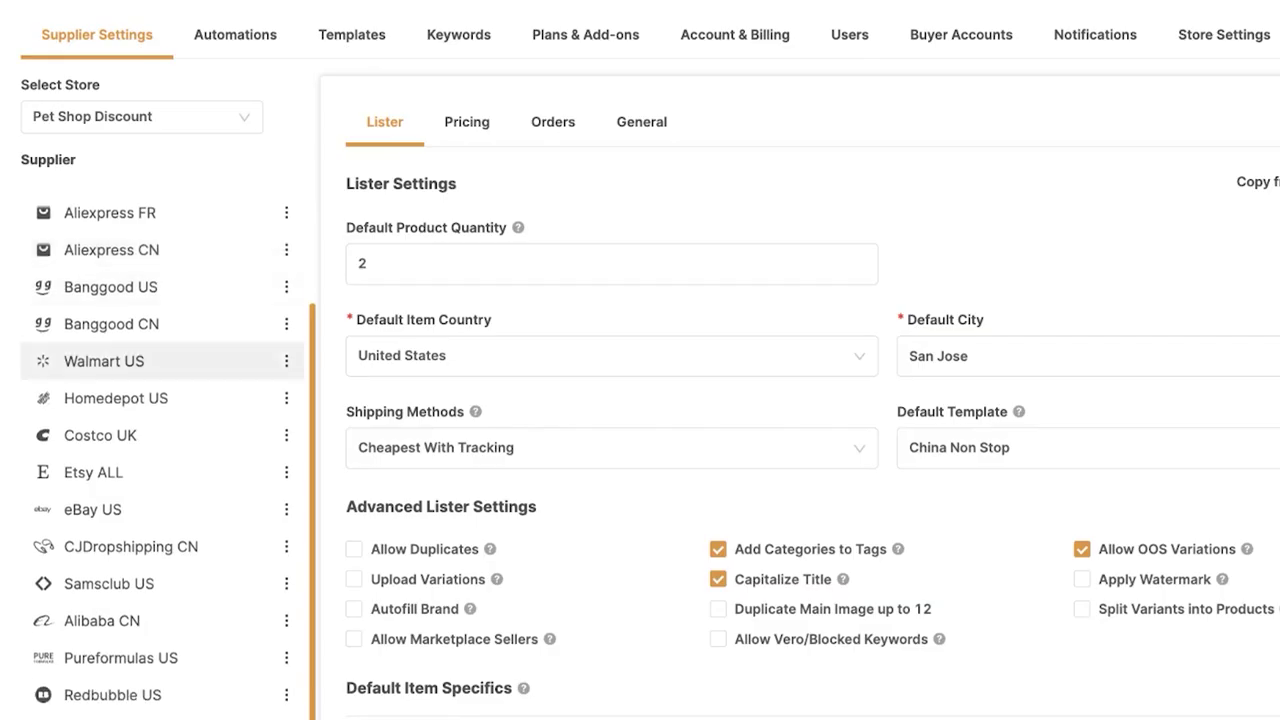
- Set the default product quantity to 5 in the lister settings
{"action": "scroll", "coordinate": [160, 450], "scroll_direction": "up", "scroll_amount": 2}
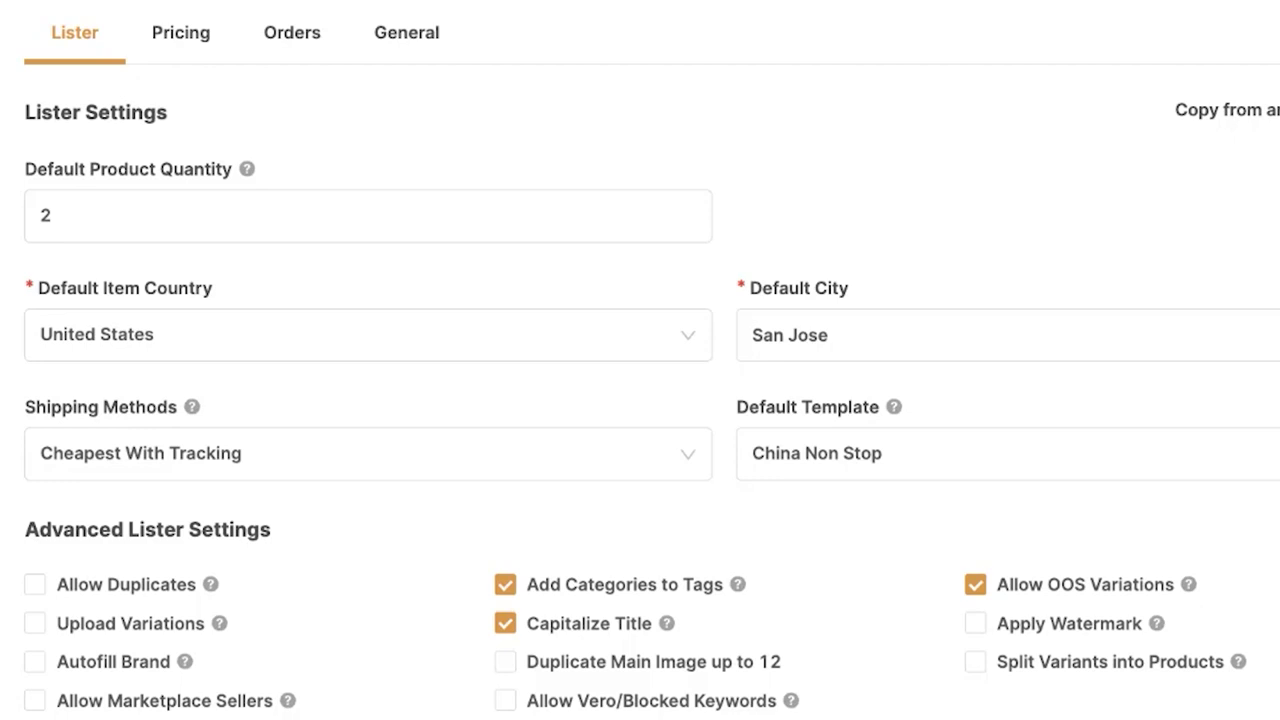
{"action": "double_click", "coordinate": [46, 216]}
{"action": "type", "text": "2"}
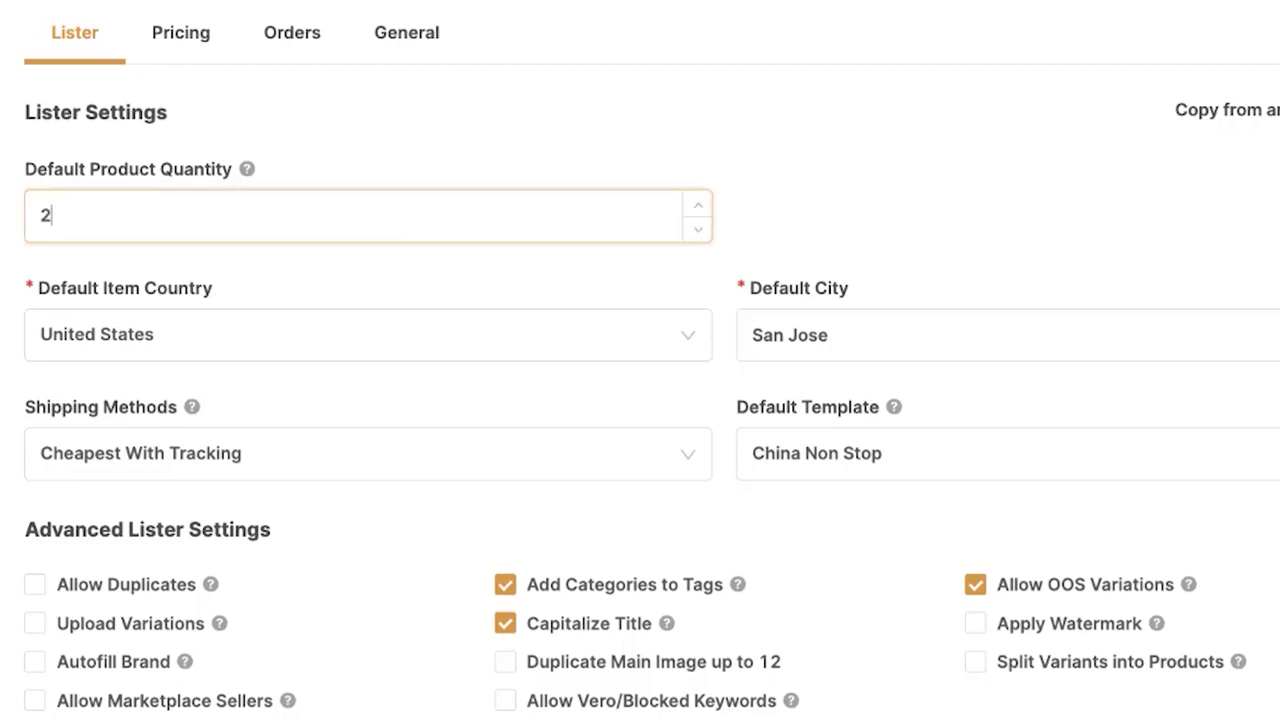
{"action": "double_click", "coordinate": [46, 216]}
{"action": "type", "text": "5"}
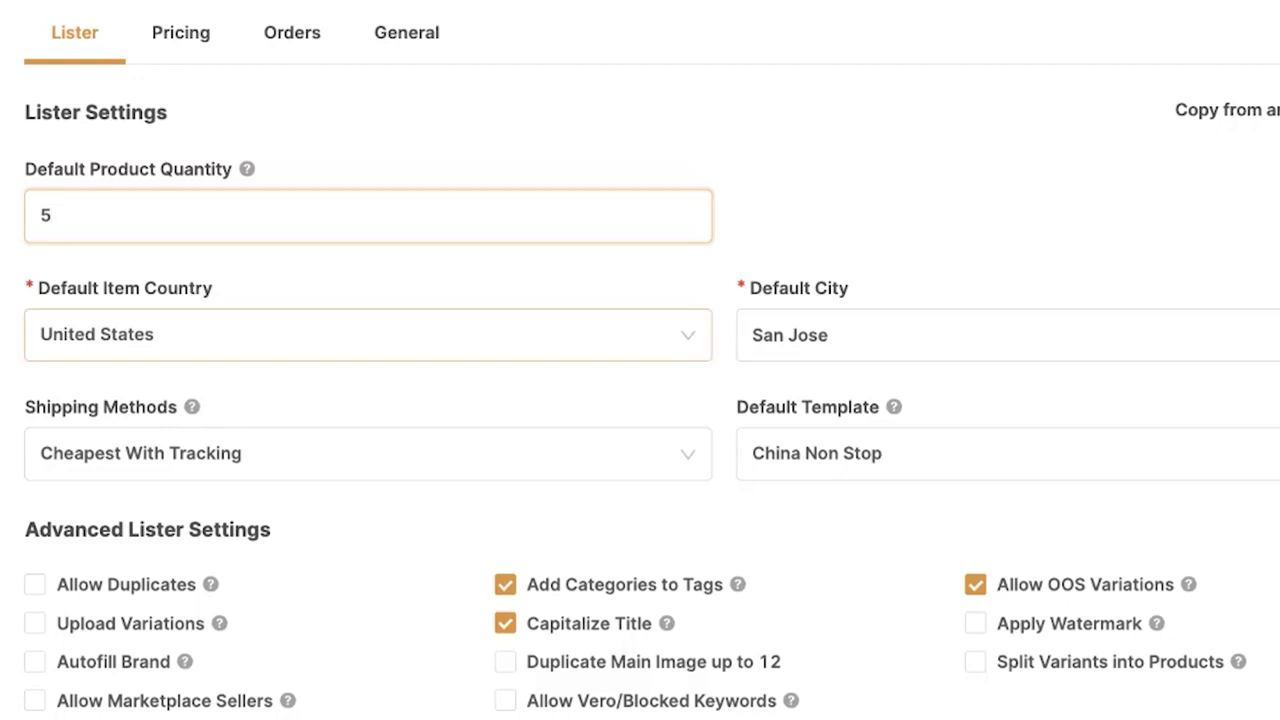
- Examine the default item country and city fields and the available shipping methods in the lister settings
{"action": "left_click", "coordinate": [368, 335]}
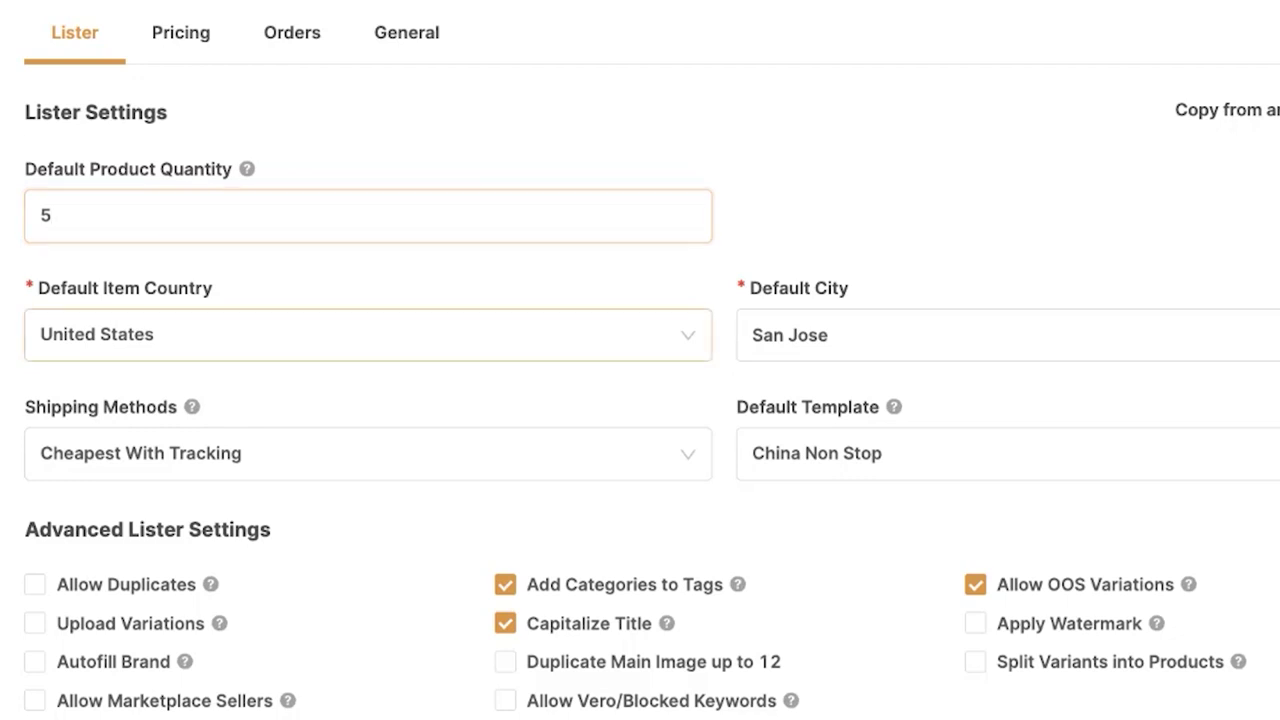
{"action": "left_click", "coordinate": [880, 225]}
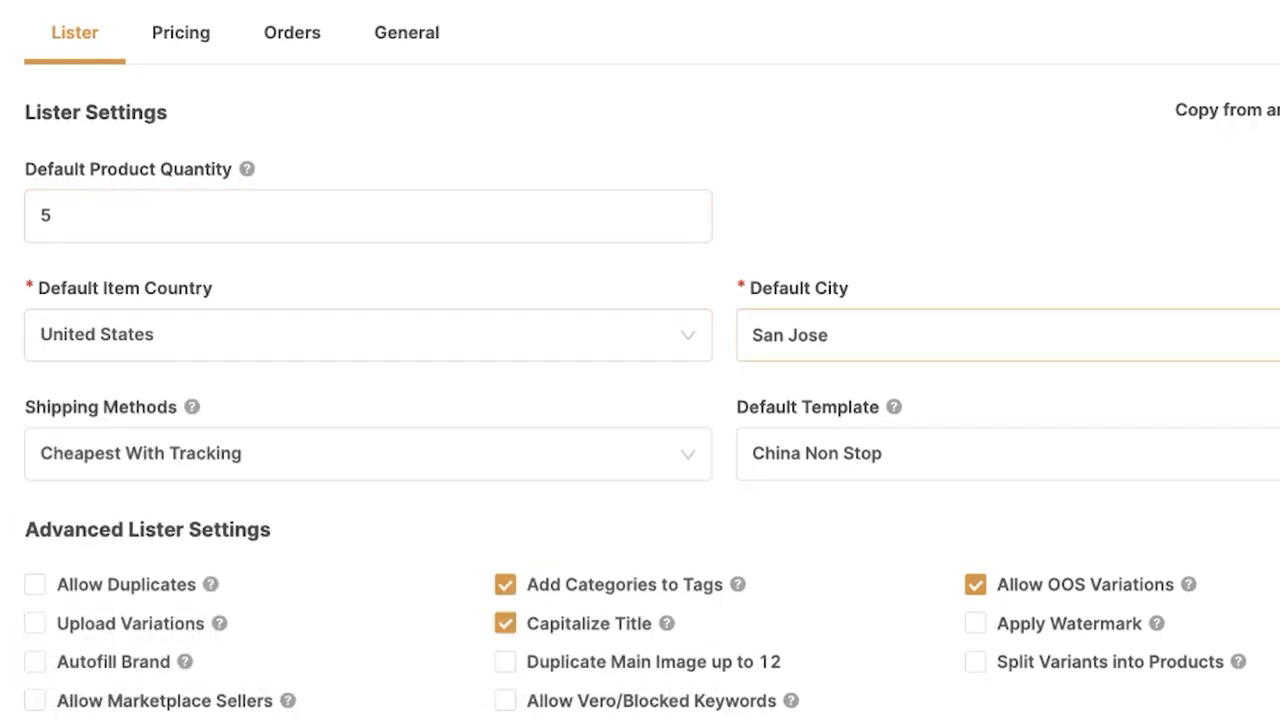
{"action": "left_click_drag", "start_coordinate": [832, 335], "coordinate": [742, 337]}
{"action": "left_click", "coordinate": [880, 225]}
{"action": "key", "text": "shift+Tab"}
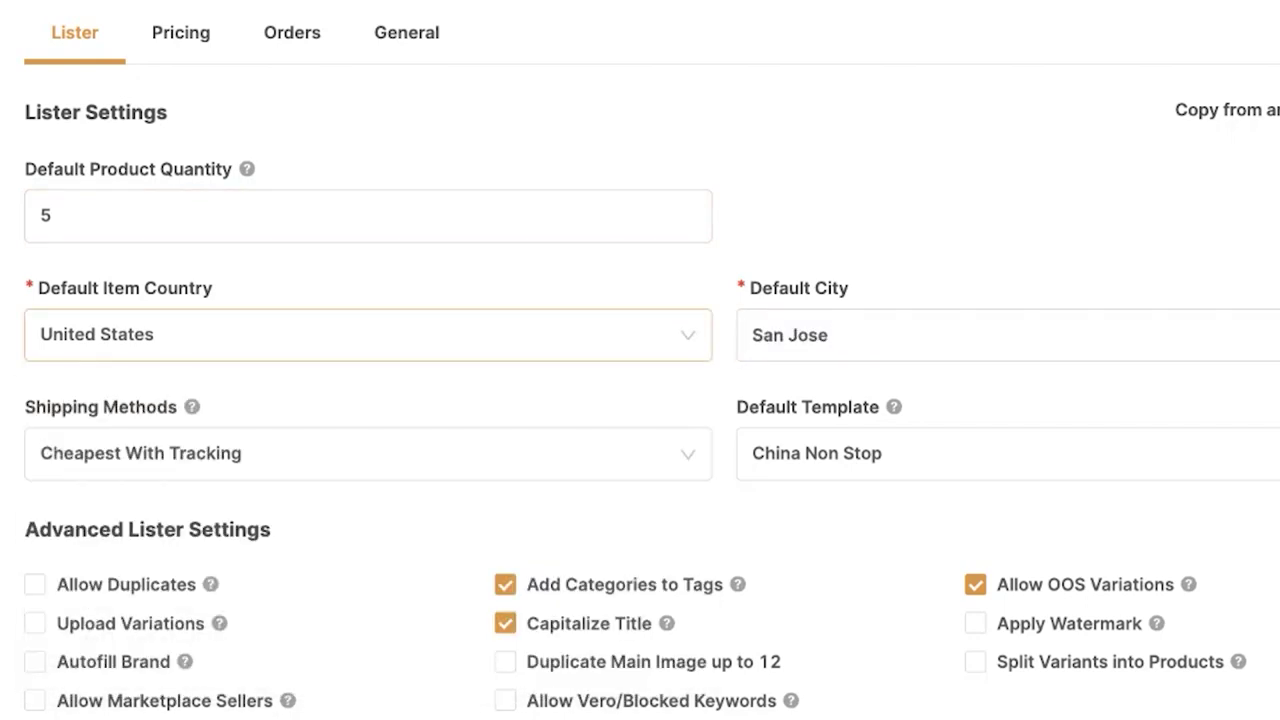
{"action": "scroll", "coordinate": [368, 310], "scroll_direction": "down", "scroll_amount": 2}
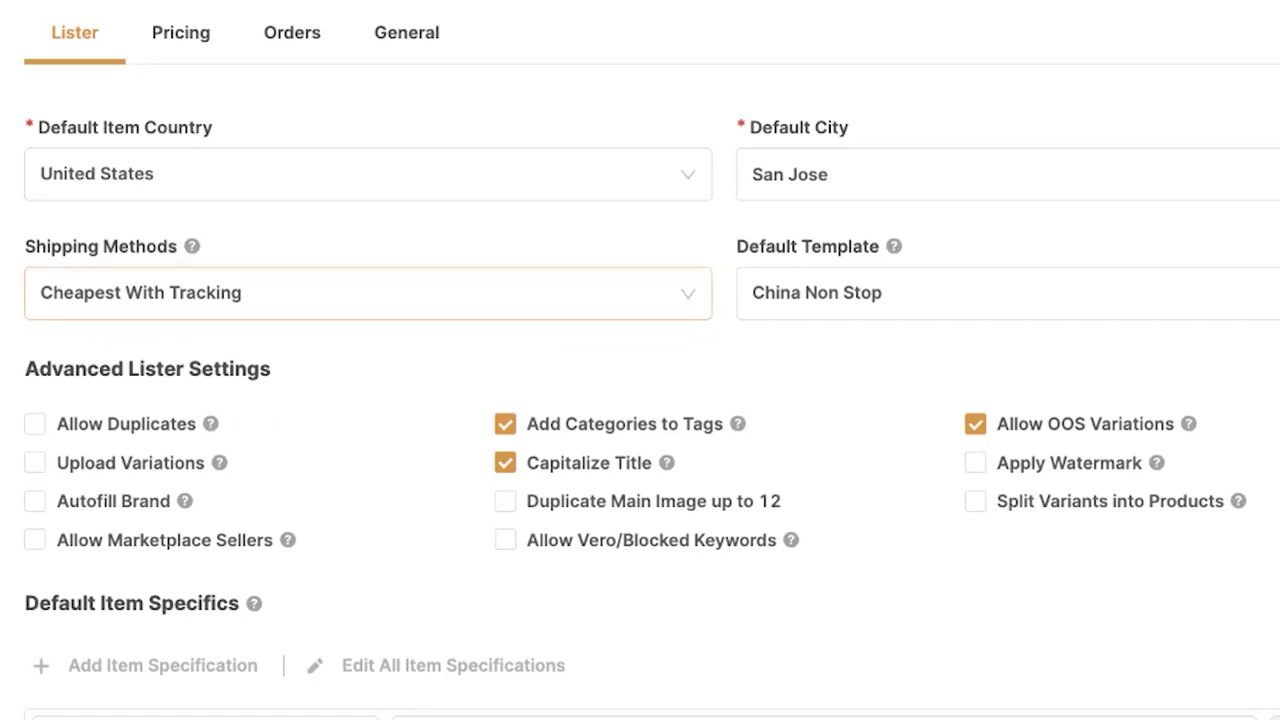
{"action": "left_click", "coordinate": [368, 293]}
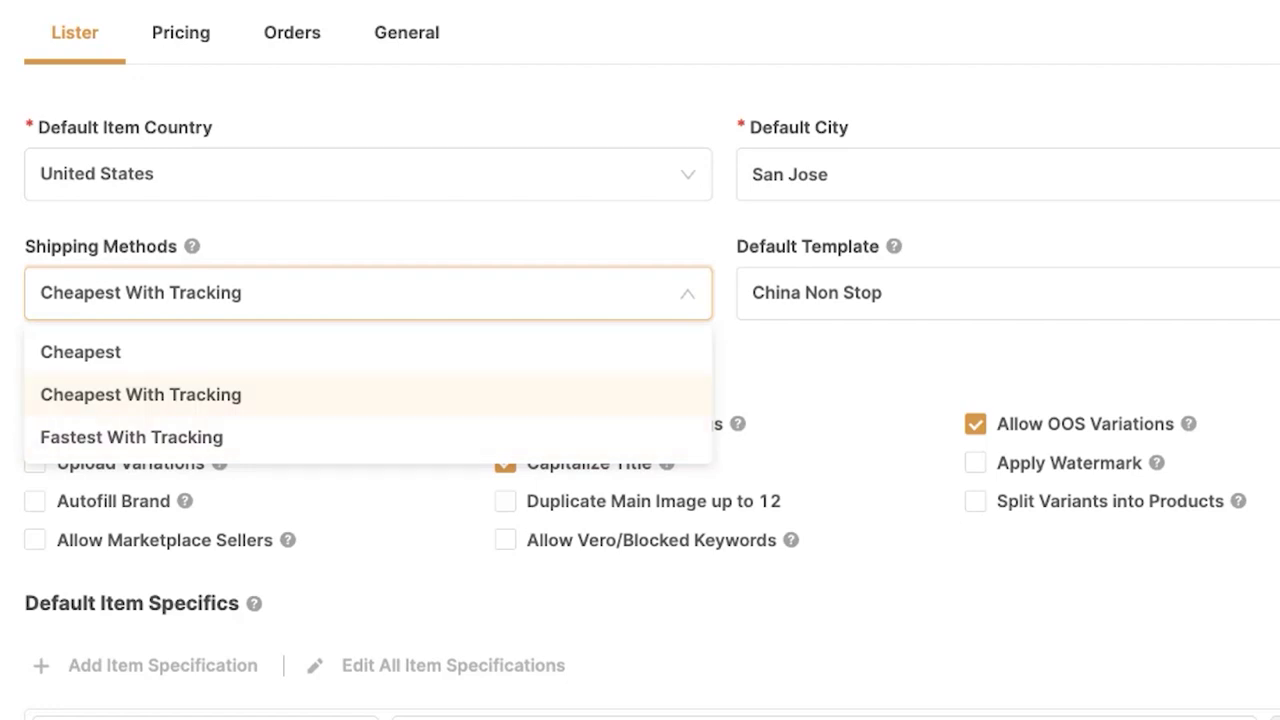
{"action": "key", "text": "Escape"}
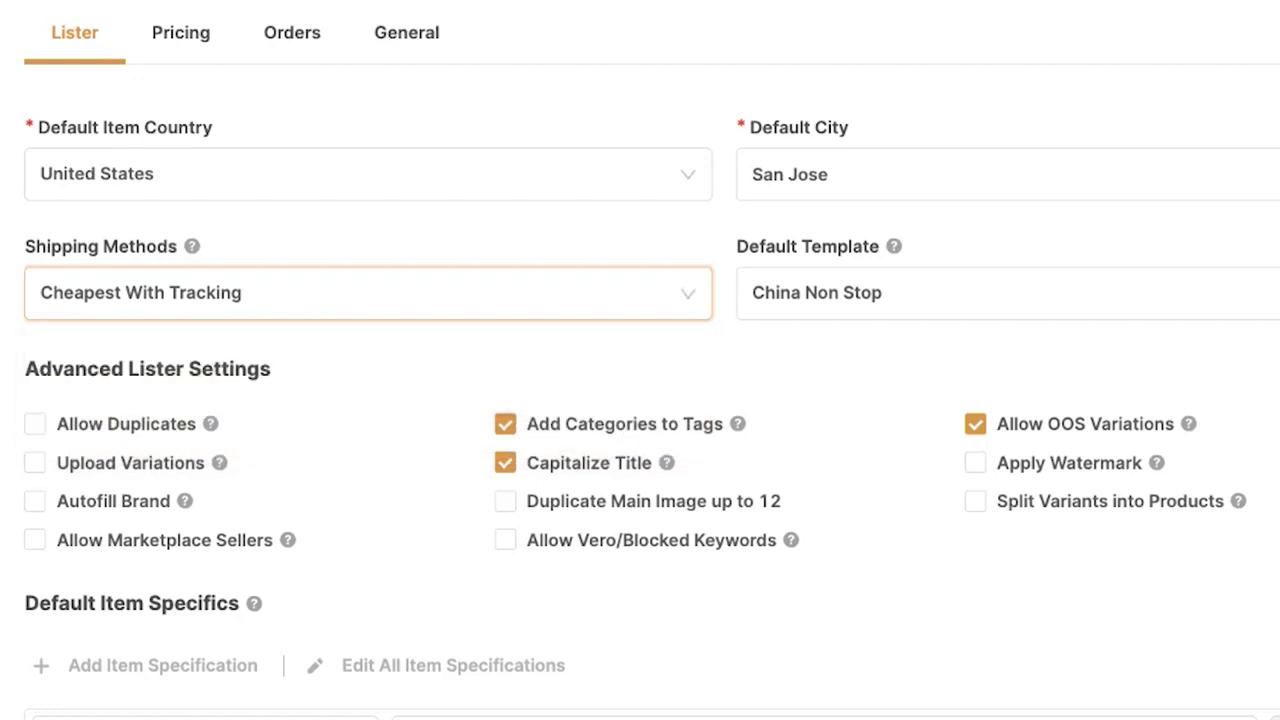
- Examine the default template choices and browse the gallery of ready-made listing templates
{"action": "left_click", "coordinate": [1040, 293]}
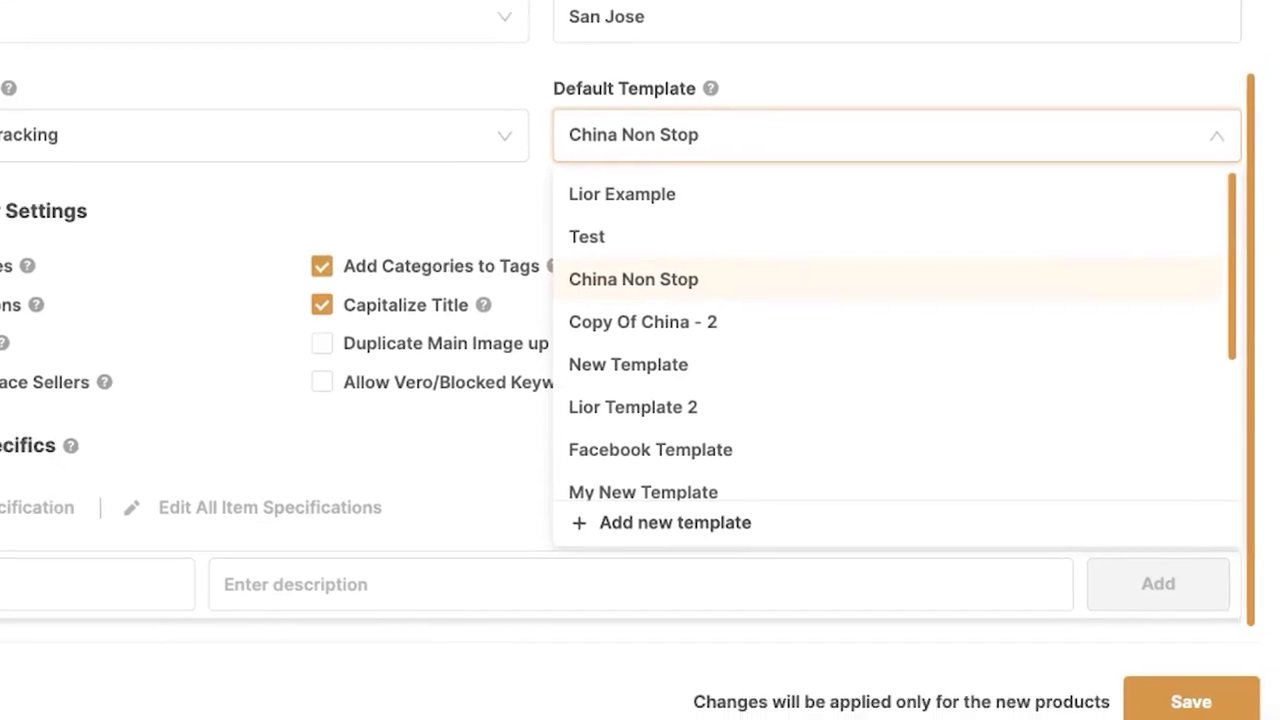
{"action": "left_click", "coordinate": [1040, 293]}
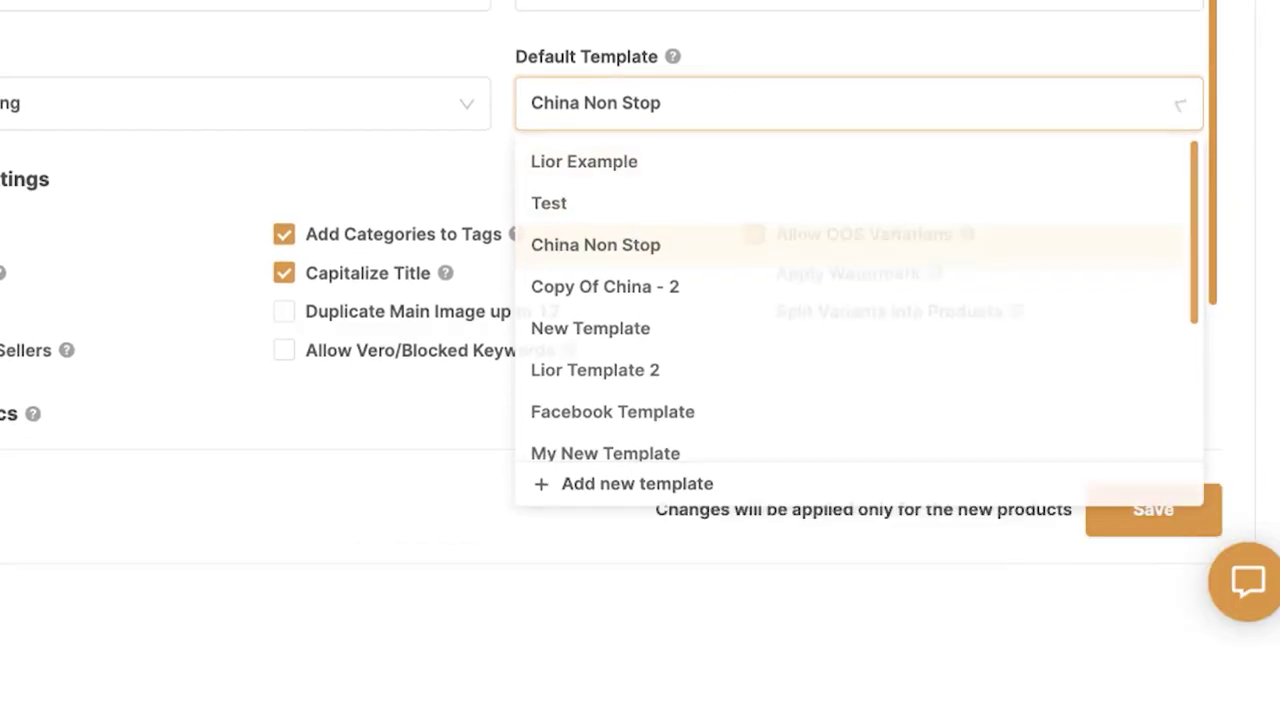
{"action": "scroll", "coordinate": [860, 240], "scroll_direction": "down", "scroll_amount": 5}
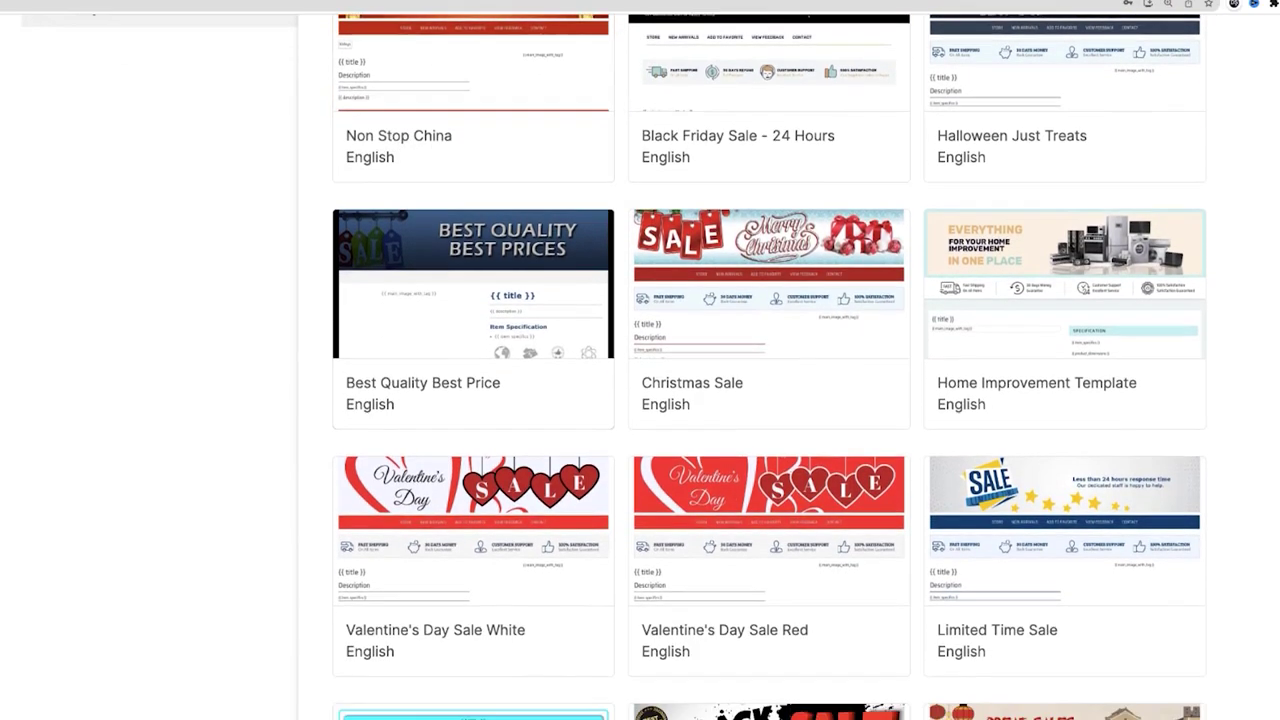
{"action": "scroll", "coordinate": [770, 330], "scroll_direction": "down", "scroll_amount": 3}
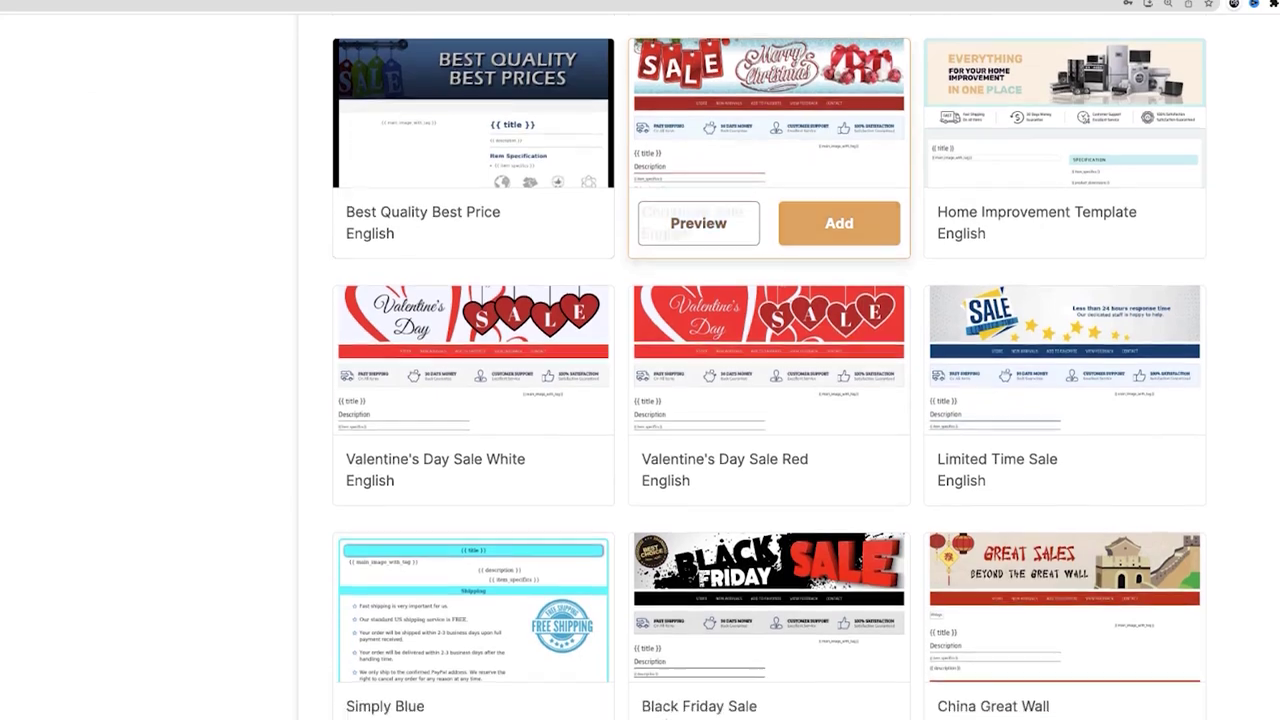
{"action": "scroll", "coordinate": [770, 420], "scroll_direction": "up", "scroll_amount": 7}
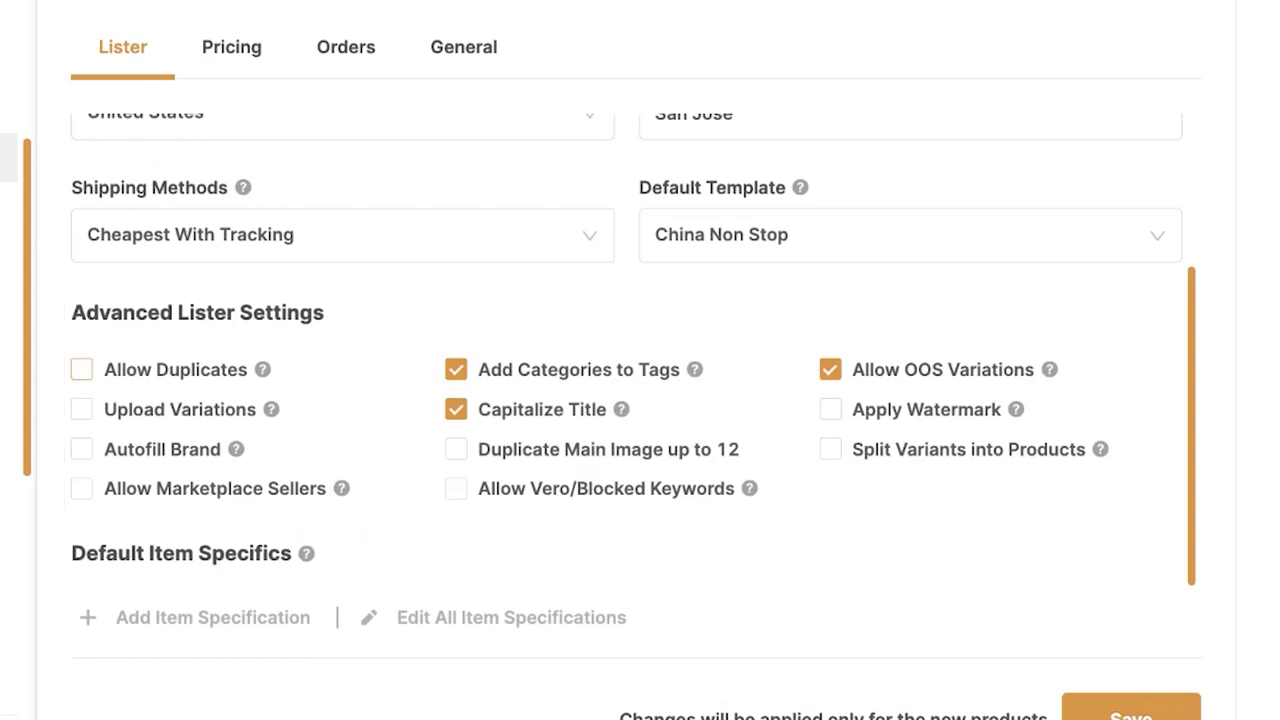
{"action": "left_click", "coordinate": [82, 369]}
{"action": "left_click", "coordinate": [82, 369]}
{"action": "key", "text": "Tab"}
{"action": "left_click", "coordinate": [82, 489]}
{"action": "left_click", "coordinate": [82, 489]}
- Enable Upload Variations and Split Variants into Products in the advanced lister settings
{"action": "left_click", "coordinate": [167, 409]}
{"action": "left_click", "coordinate": [830, 449]}
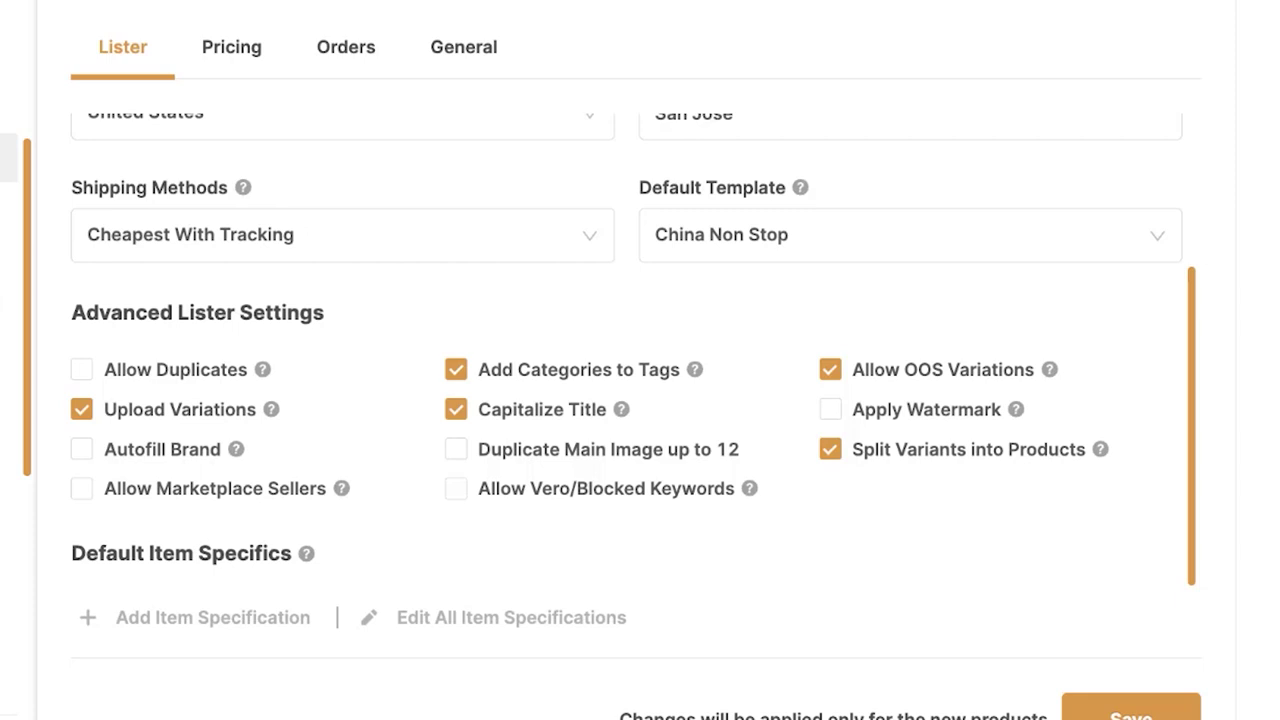
- Add a default item specification named Type with the description Dog Collar
{"action": "scroll", "coordinate": [626, 385], "scroll_direction": "down", "scroll_amount": 2}
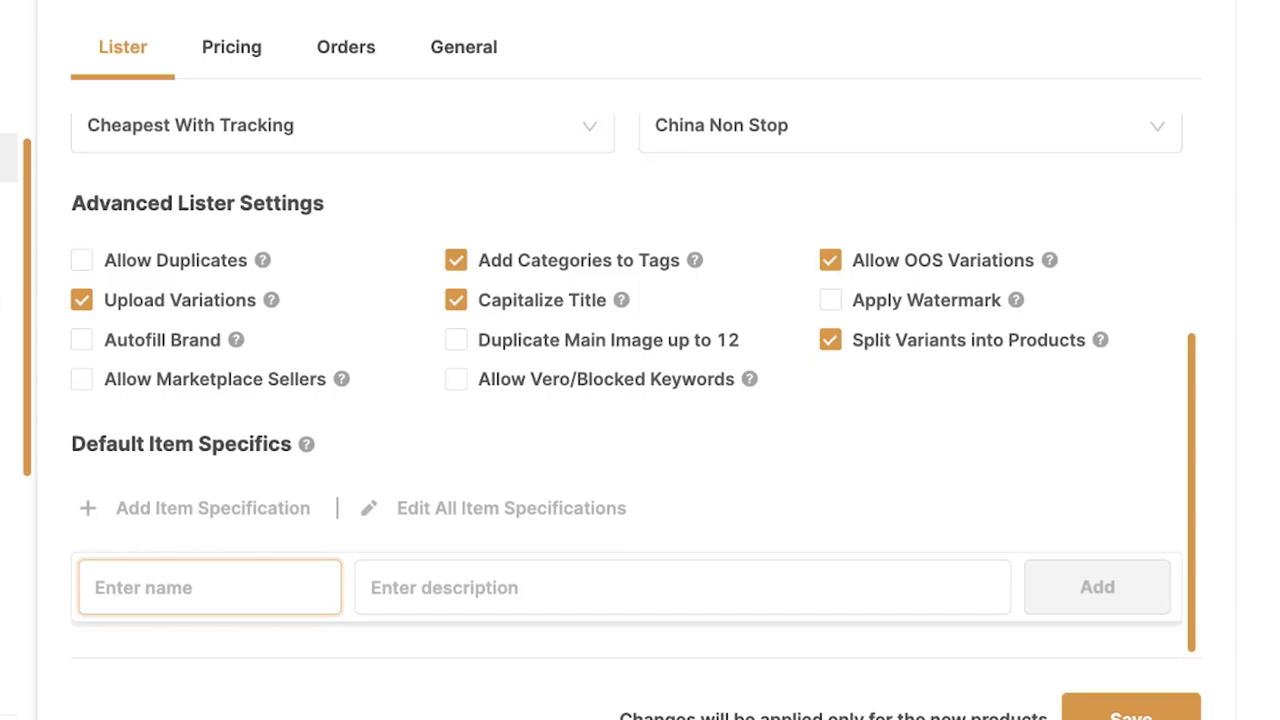
{"action": "type", "text": "Ty"}
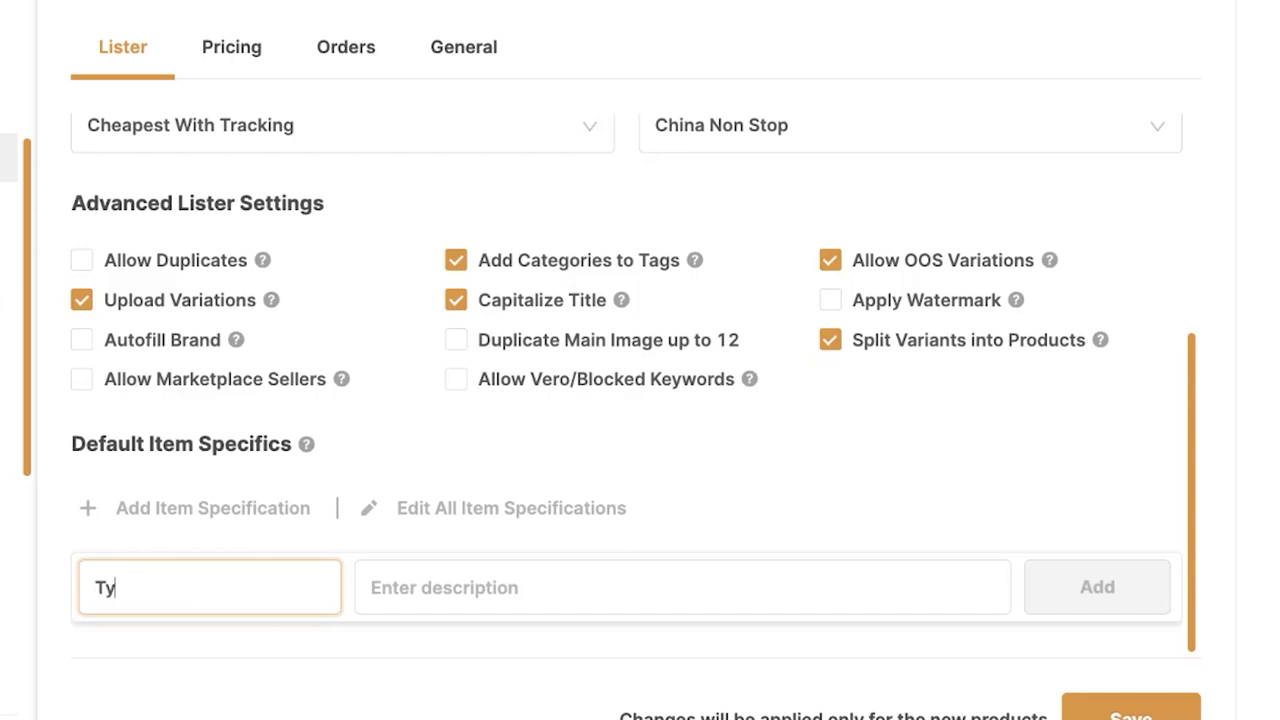
{"action": "type", "text": "pe"}
{"action": "key", "text": "Tab"}
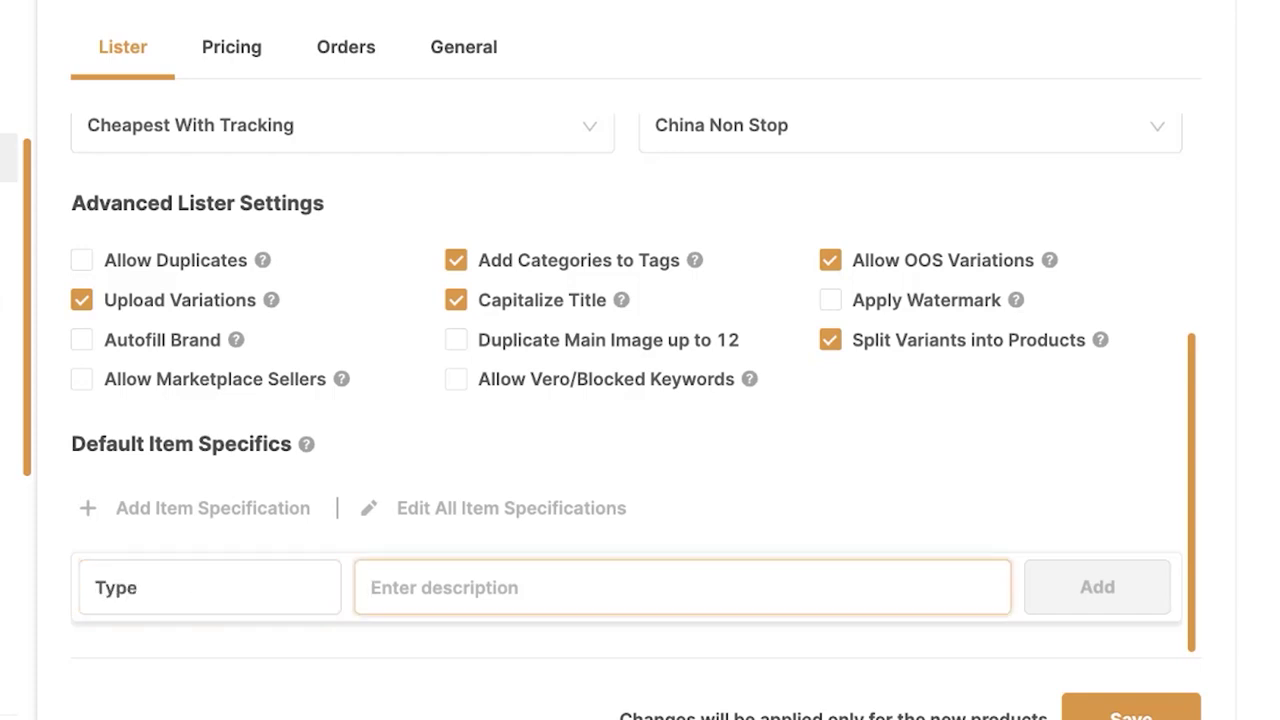
{"action": "type", "text": "Dog Collar"}
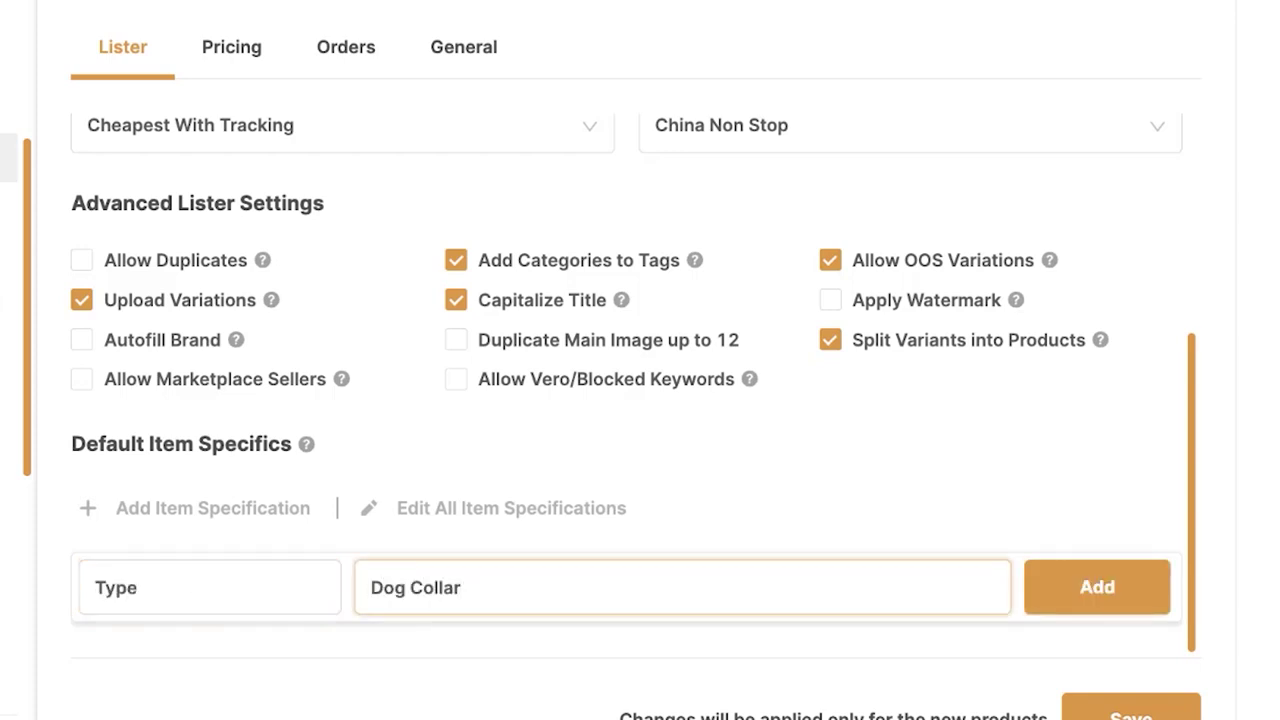
{"action": "key", "text": "Tab"}
{"action": "key", "text": "Return"}
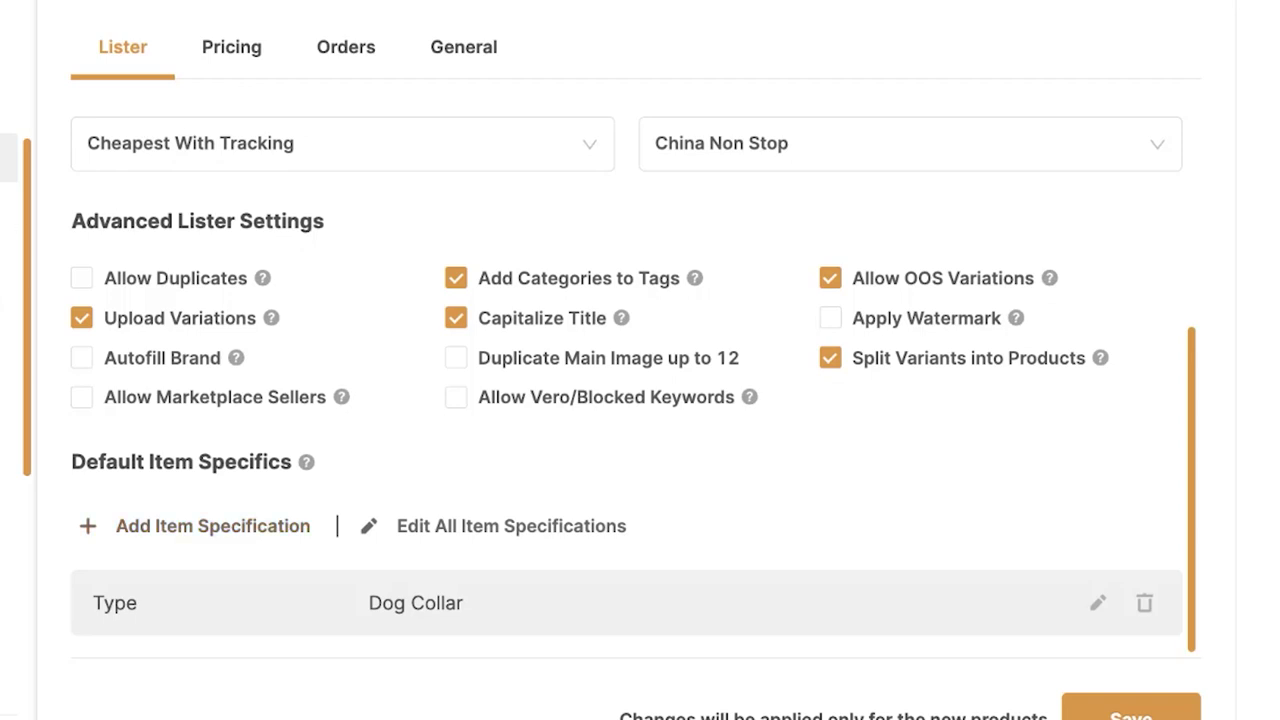
- Review the configured lister settings and save them
{"action": "scroll", "coordinate": [640, 400], "scroll_direction": "up", "scroll_amount": 3}
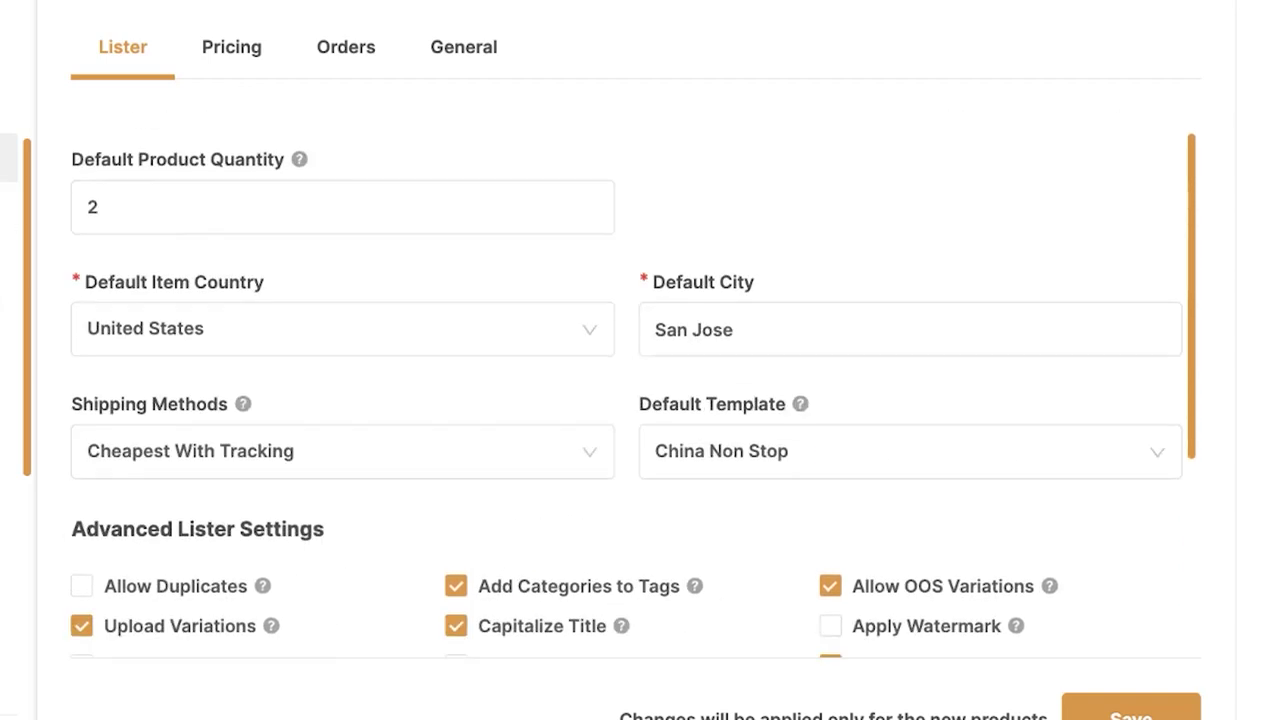
{"action": "scroll", "coordinate": [640, 400], "scroll_direction": "down", "scroll_amount": 4}
{"action": "scroll", "coordinate": [640, 400], "scroll_direction": "up", "scroll_amount": 2}
{"action": "scroll", "coordinate": [640, 300], "scroll_direction": "up", "scroll_amount": 1}
{"action": "left_click", "coordinate": [1131, 633]}
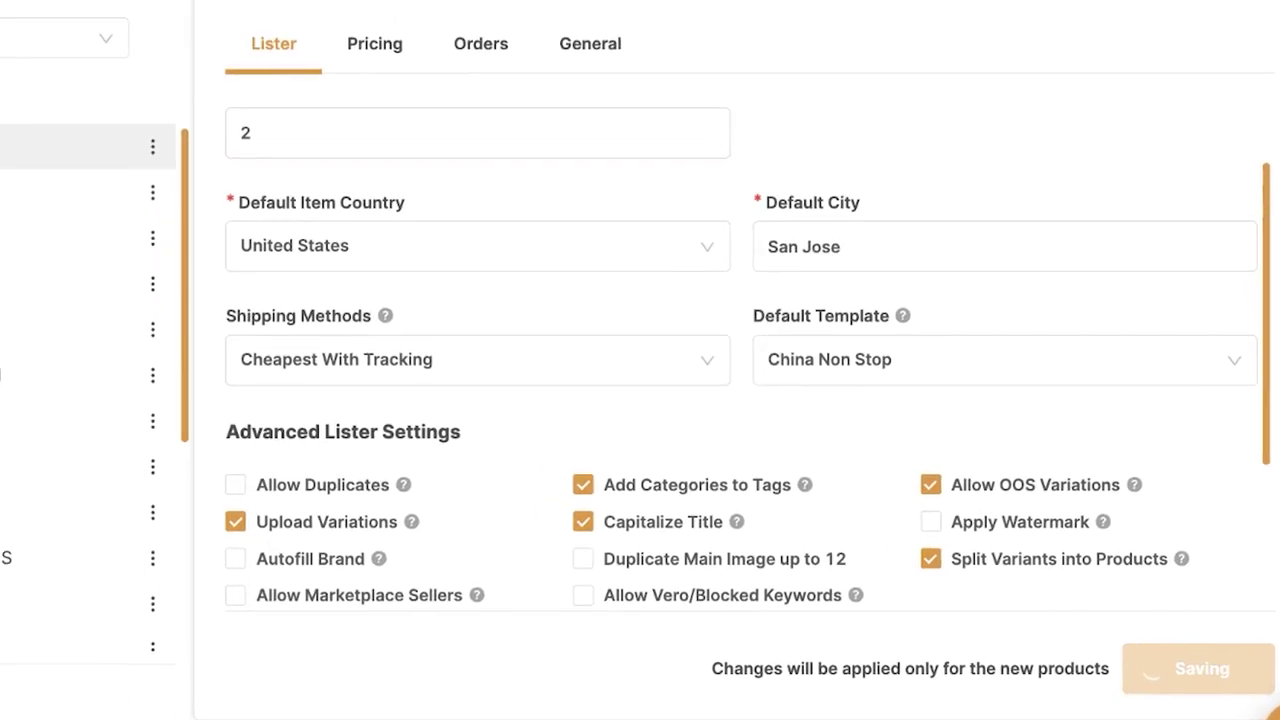
- Open the supplier's pricing settings and select the Fees percentage value
{"action": "left_click", "coordinate": [374, 43]}
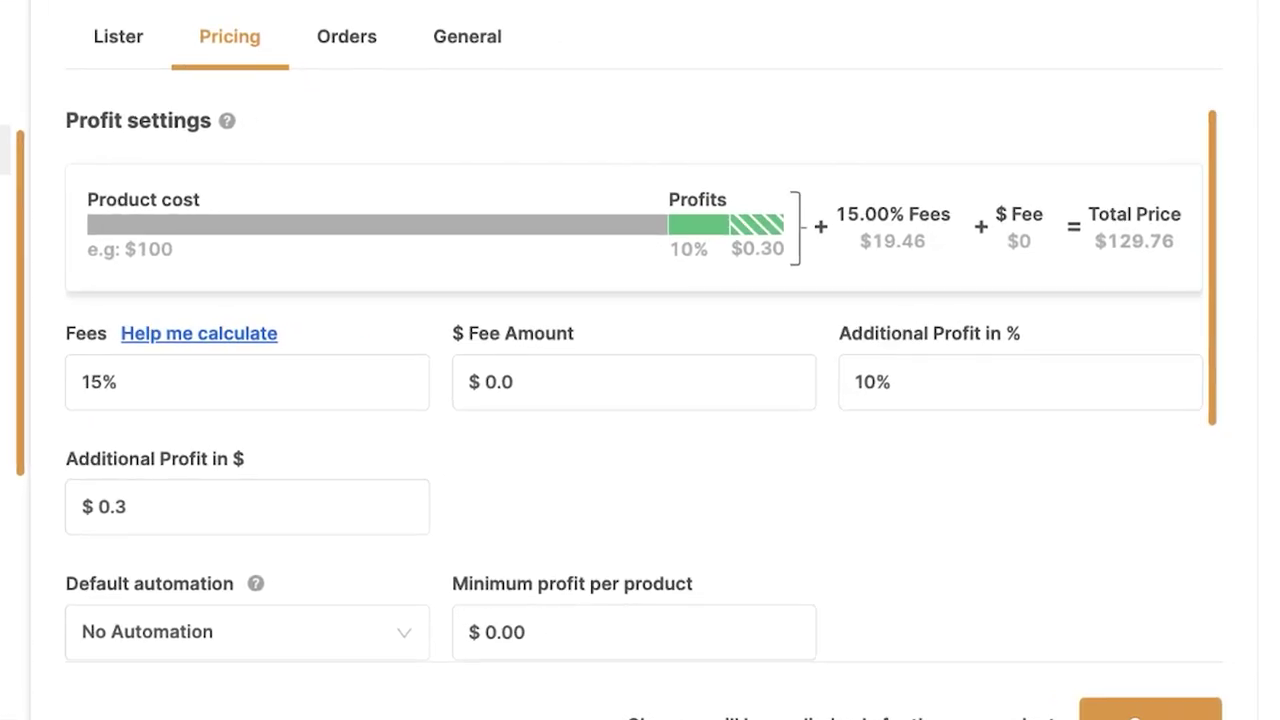
{"action": "left_click", "coordinate": [118, 382]}
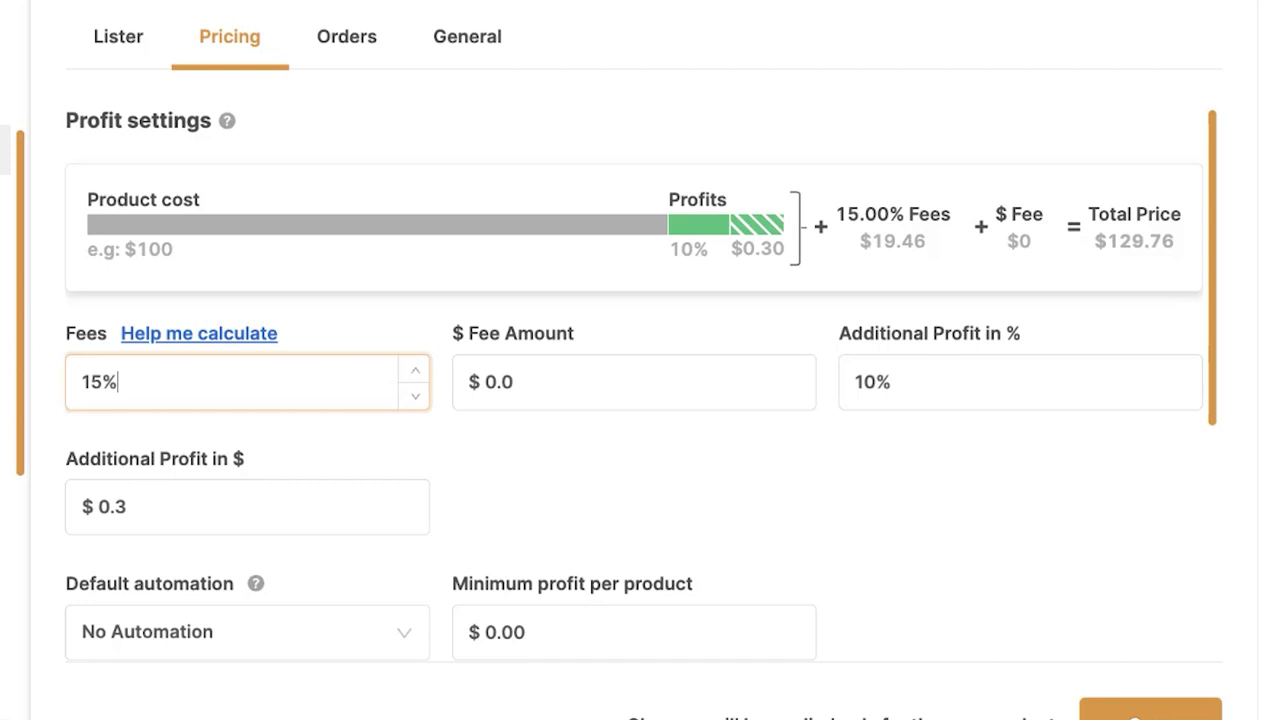
{"action": "key", "text": "ctrl+a"}
{"action": "left_click", "coordinate": [120, 382]}
{"action": "key", "text": "ctrl+a"}
{"action": "left_click_drag", "start_coordinate": [124, 382], "coordinate": [80, 382]}
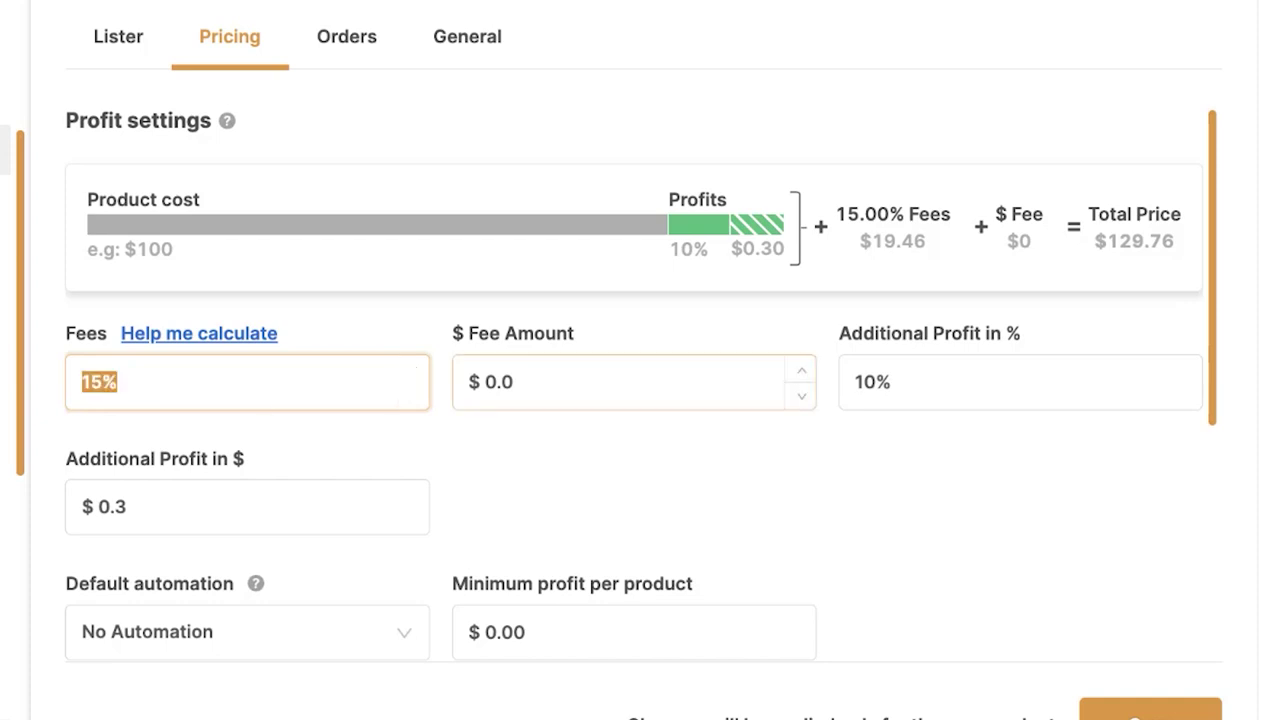
- Set the dollar fee amount in the profit settings to $0.30
{"action": "key", "text": "Tab"}
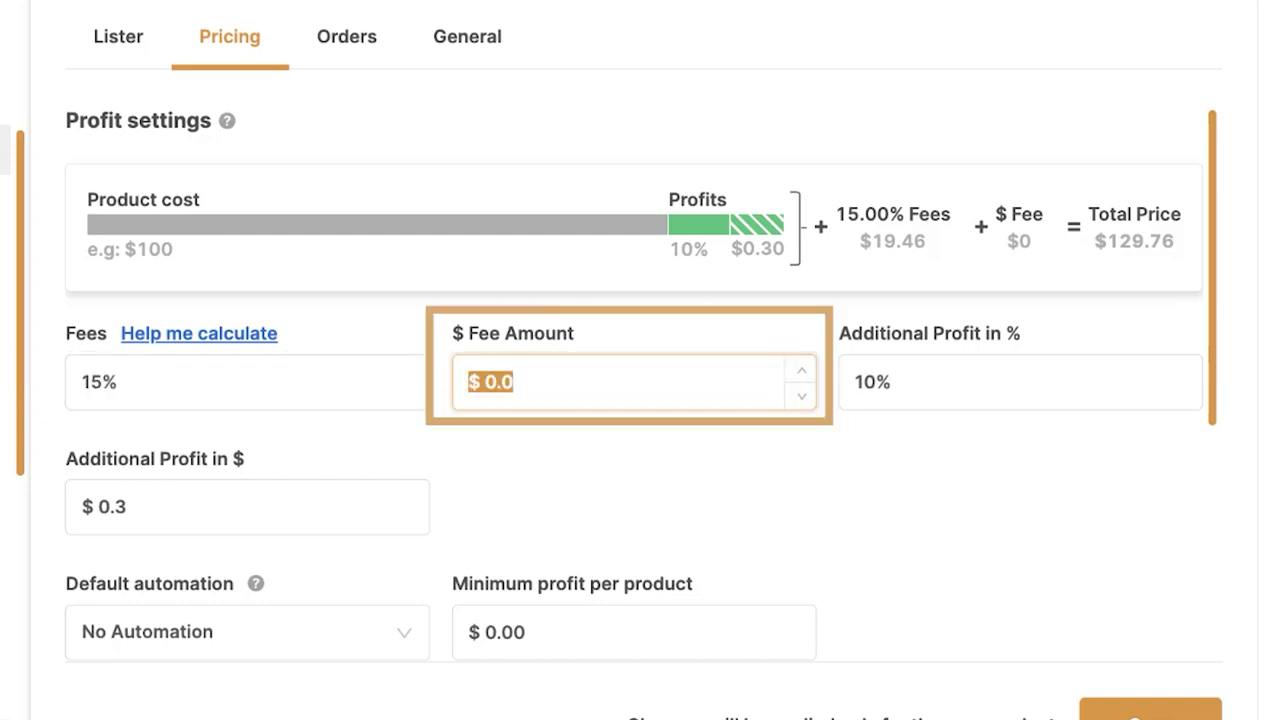
{"action": "key", "text": "End"}
{"action": "key", "text": "BackSpace"}
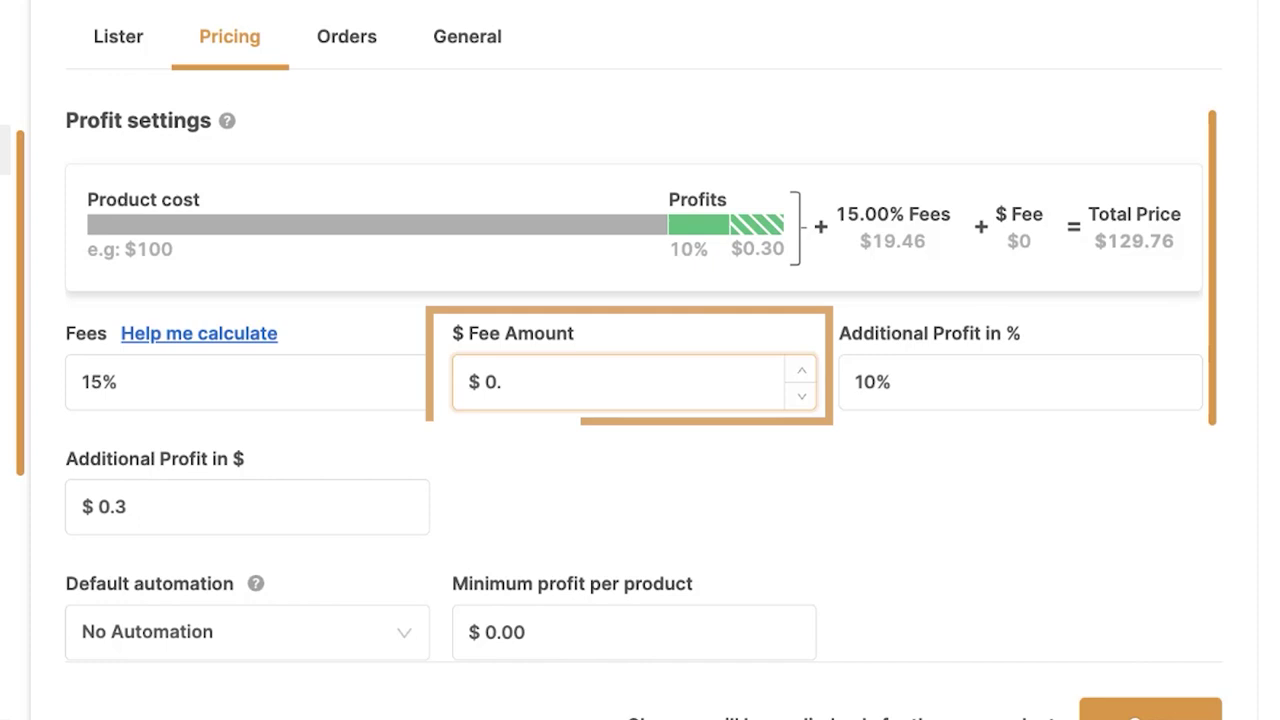
{"action": "type", "text": "30"}
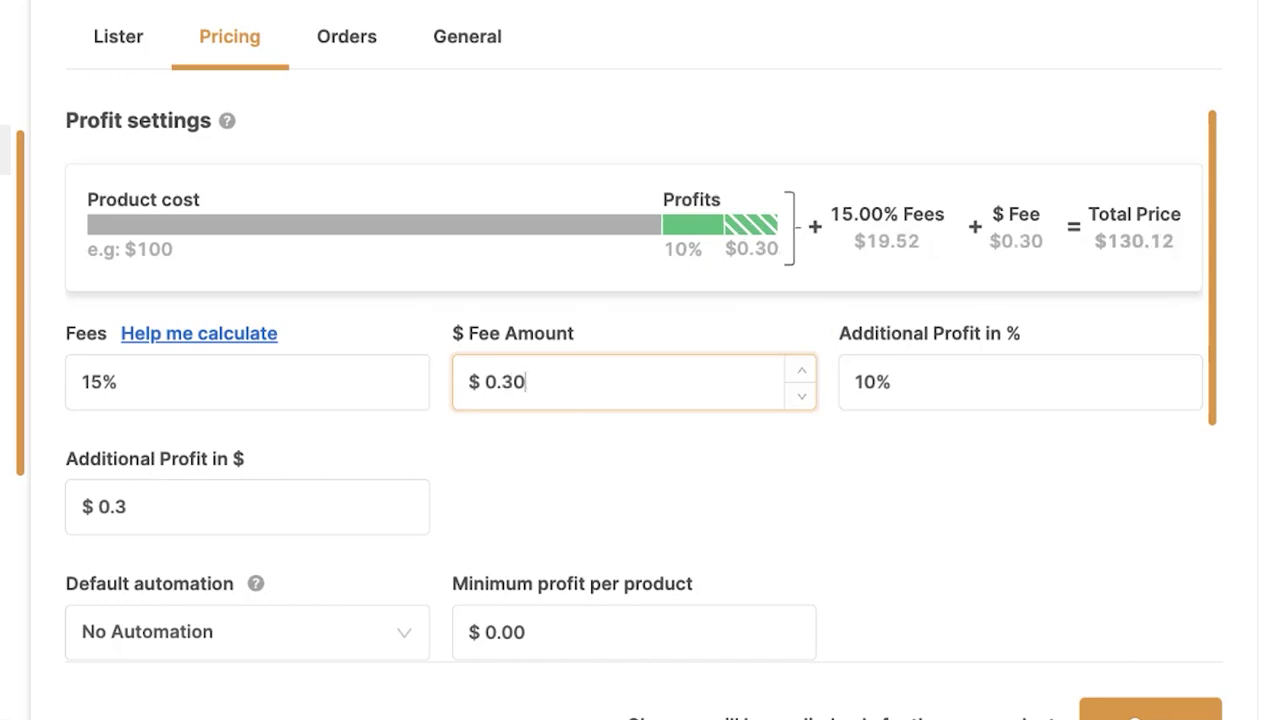
- Set the additional profit to 30% and the additional dollar profit to $1
{"action": "key", "text": "Tab"}
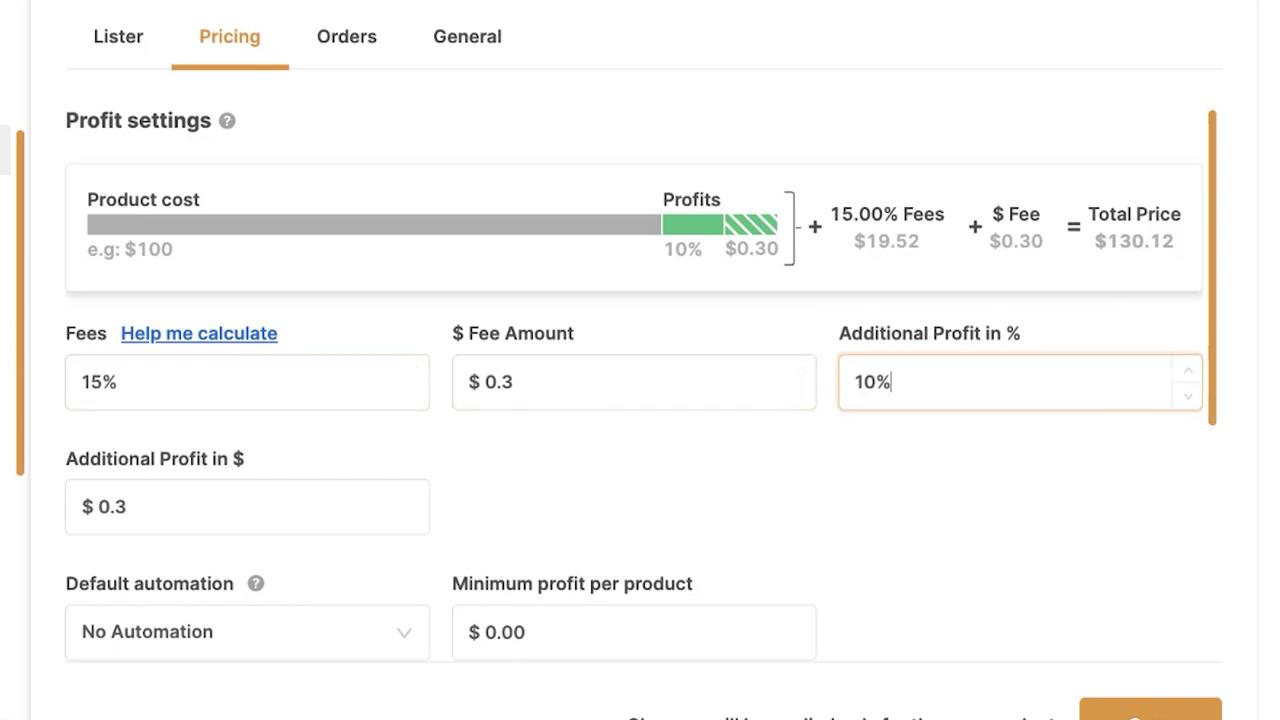
{"action": "key", "text": "ctrl+a"}
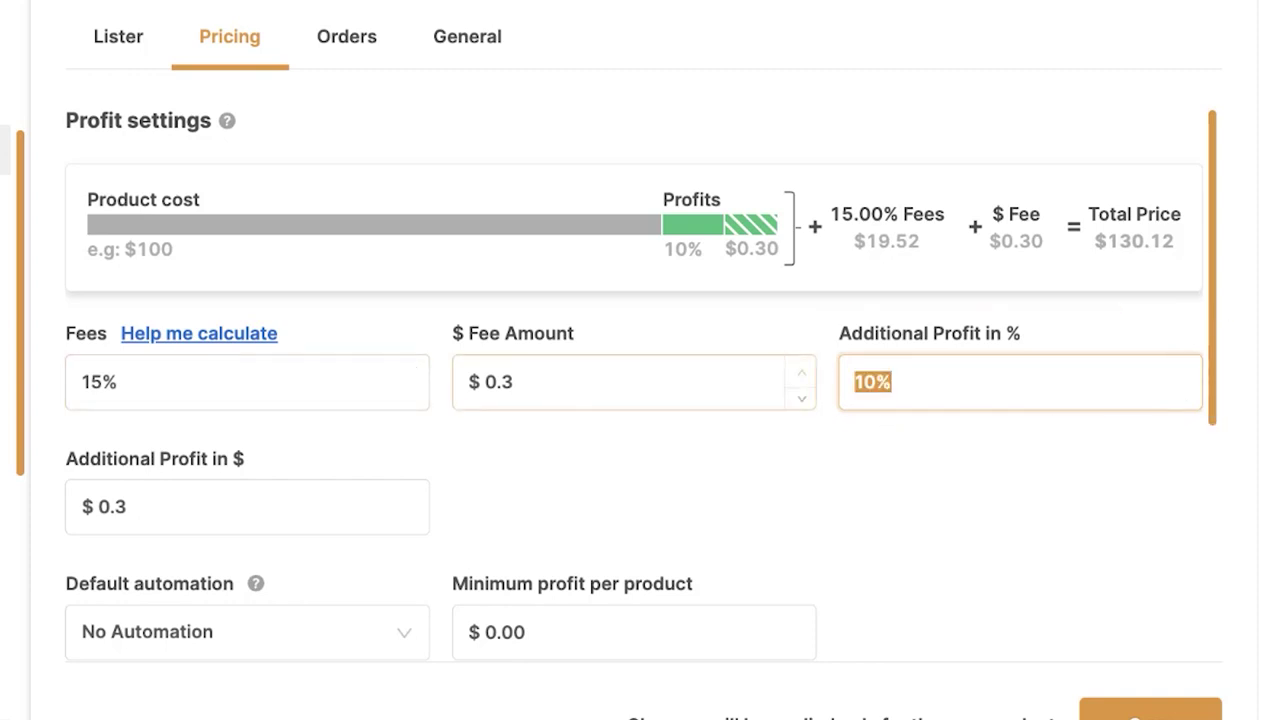
{"action": "type", "text": "30%"}
{"action": "key", "text": "Tab"}
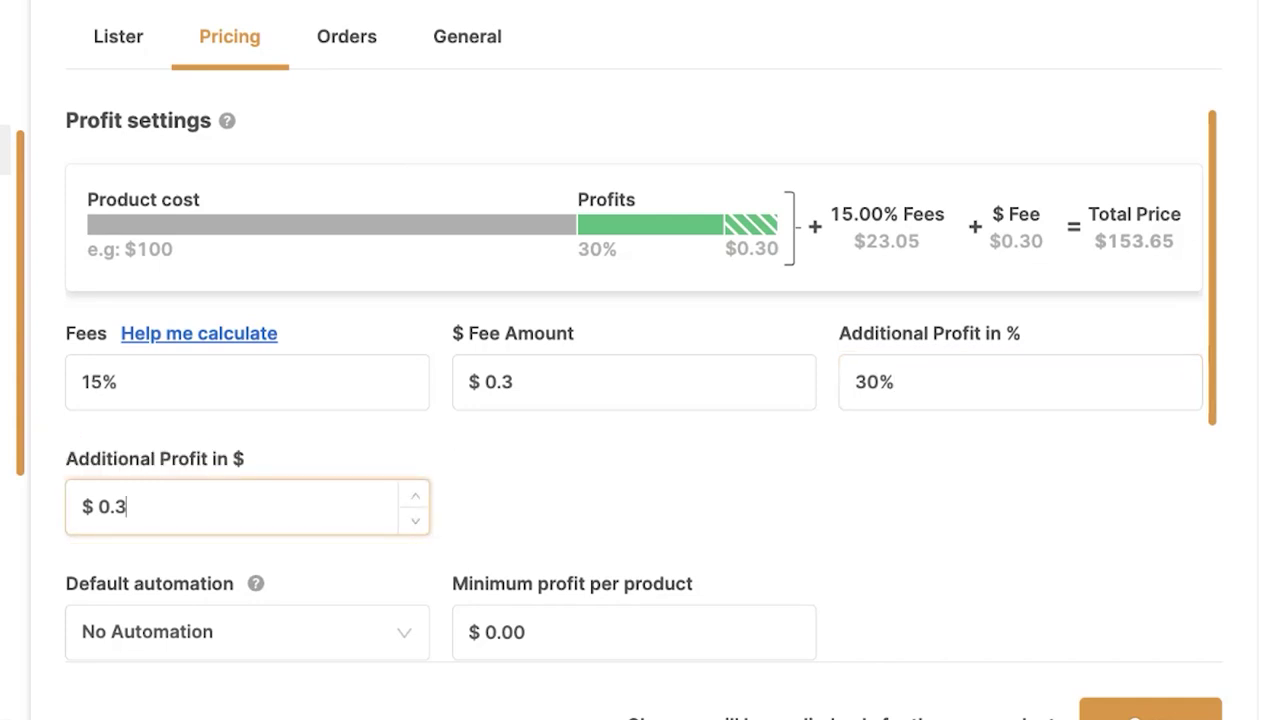
{"action": "key", "text": "BackSpace"}
{"action": "key", "text": "BackSpace"}
{"action": "key", "text": "BackSpace"}
{"action": "type", "text": "1"}
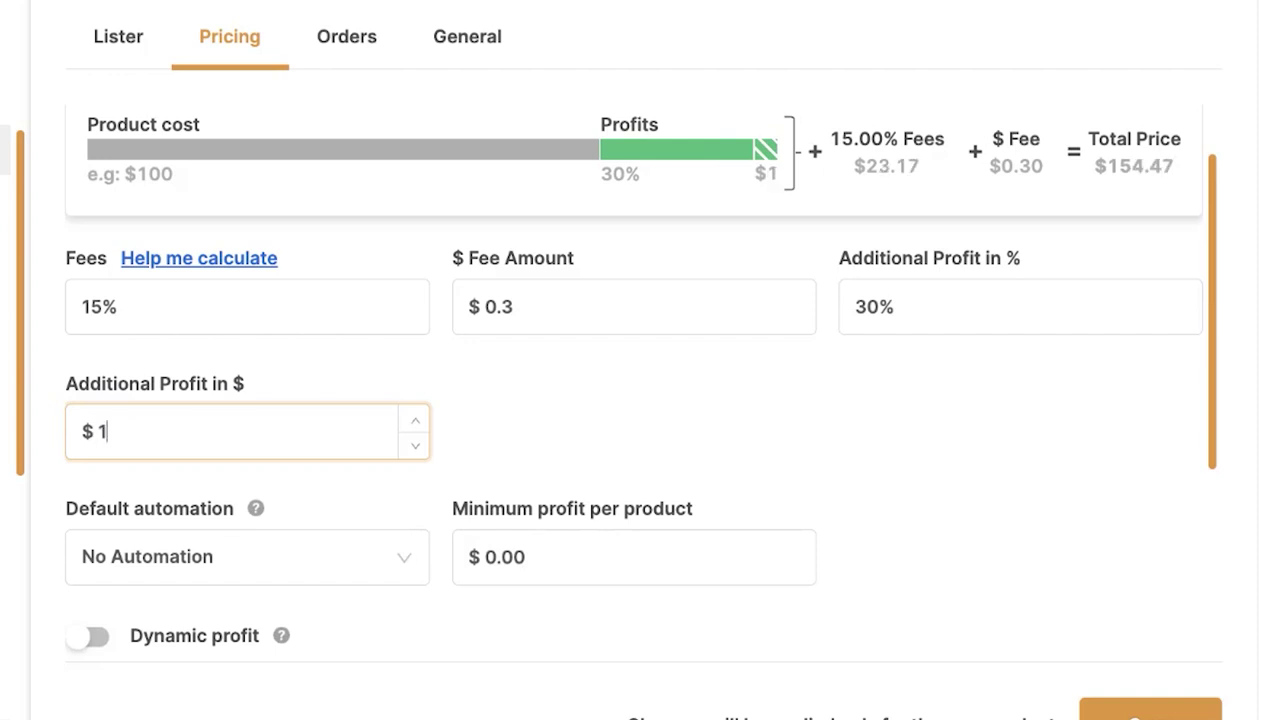
{"action": "left_click", "coordinate": [634, 432]}
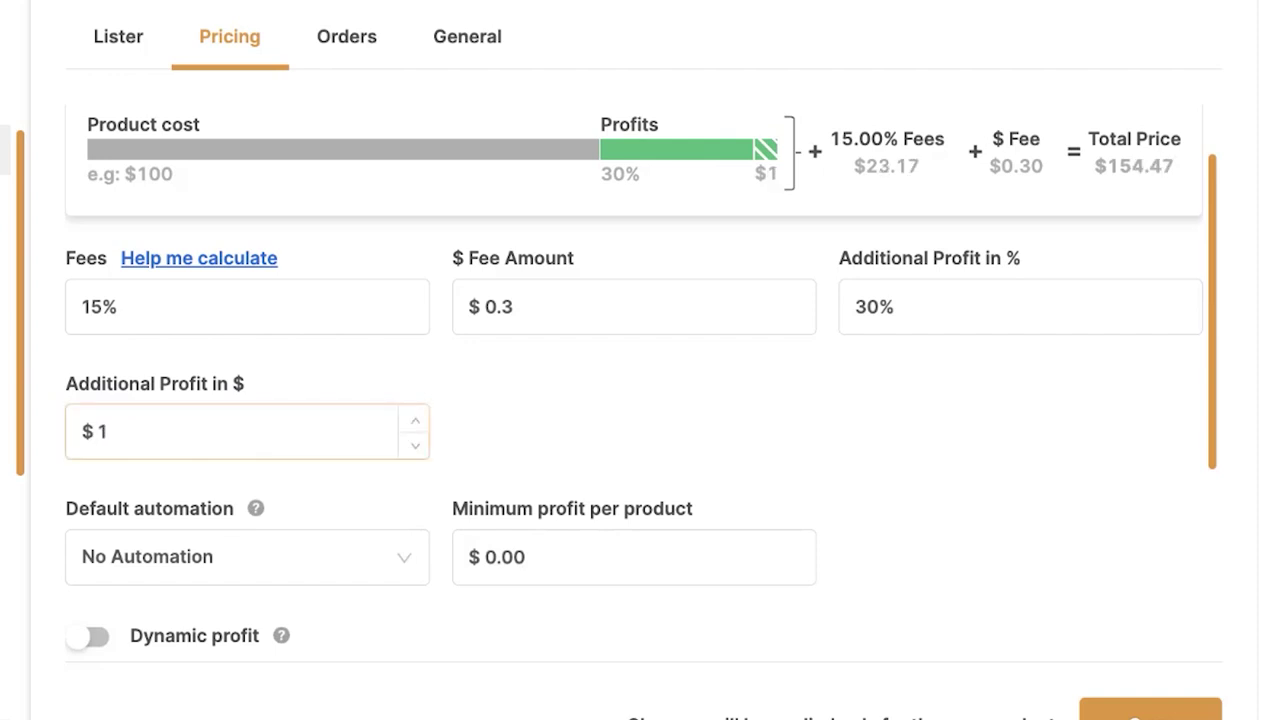
- Enable Dynamic profit in the pricing settings and review its product cost range rule
{"action": "scroll", "coordinate": [300, 432], "scroll_direction": "up", "scroll_amount": 1}
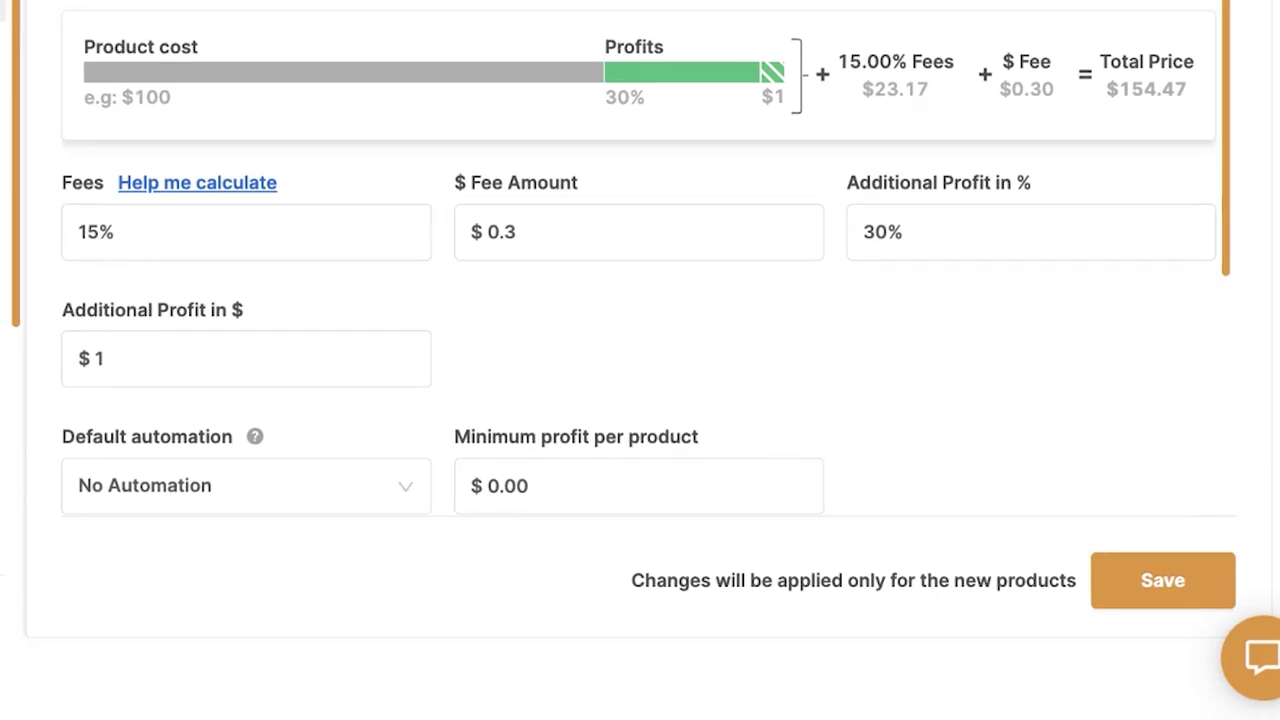
{"action": "scroll", "coordinate": [1030, 52], "scroll_direction": "down", "scroll_amount": 3}
{"action": "scroll", "coordinate": [1030, 52], "scroll_direction": "up", "scroll_amount": 2}
{"action": "scroll", "coordinate": [640, 262], "scroll_direction": "down", "scroll_amount": 1}
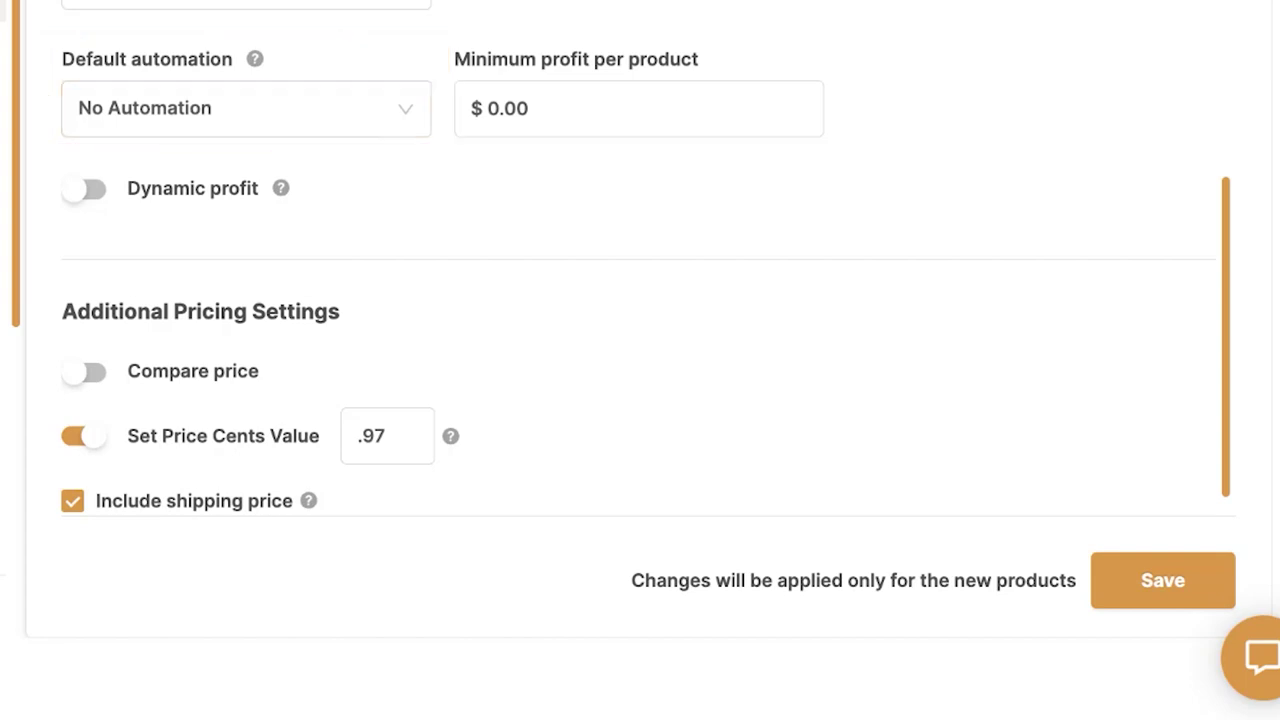
{"action": "left_click", "coordinate": [84, 189]}
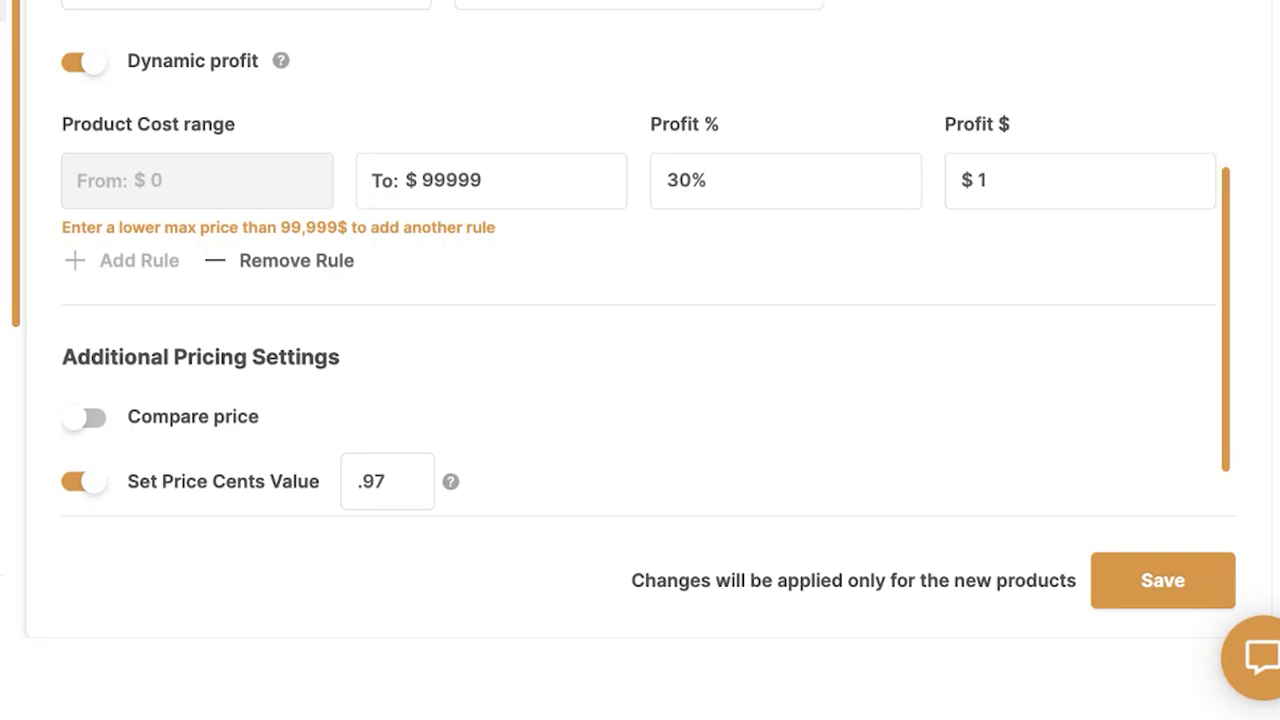
{"action": "scroll", "coordinate": [640, 262], "scroll_direction": "up", "scroll_amount": 1}
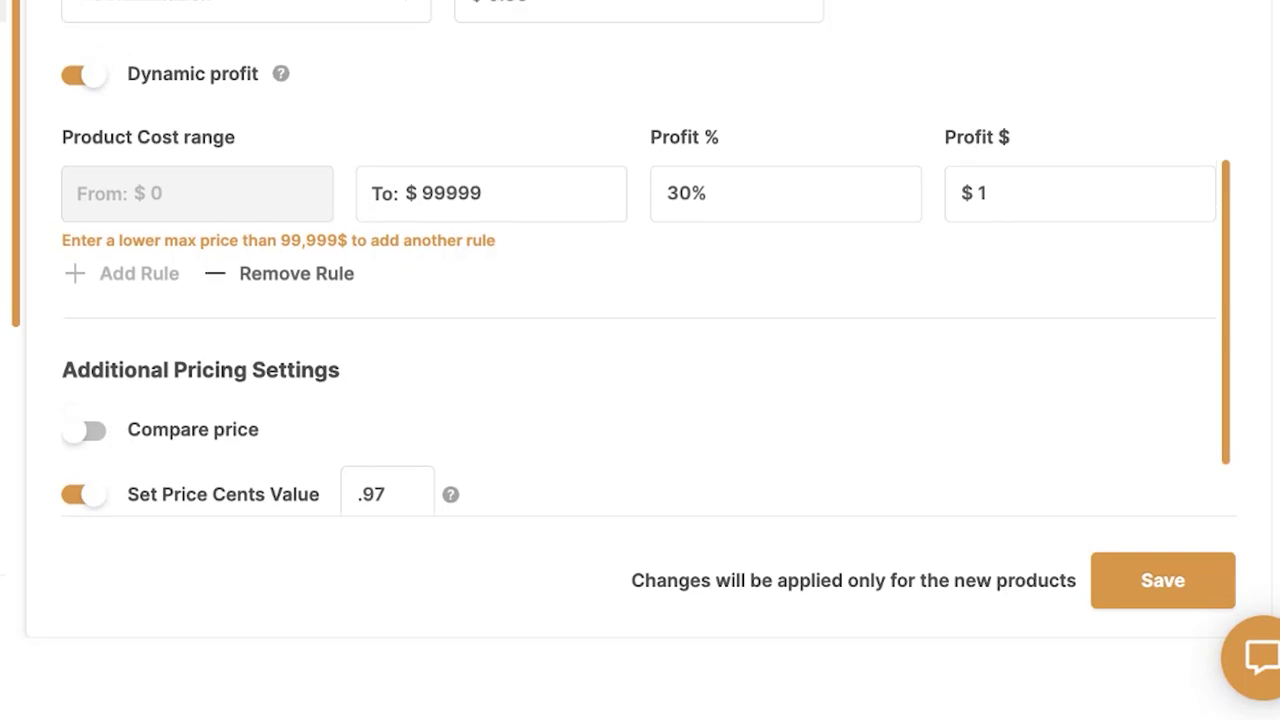
{"action": "scroll", "coordinate": [646, 262], "scroll_direction": "down", "scroll_amount": 1}
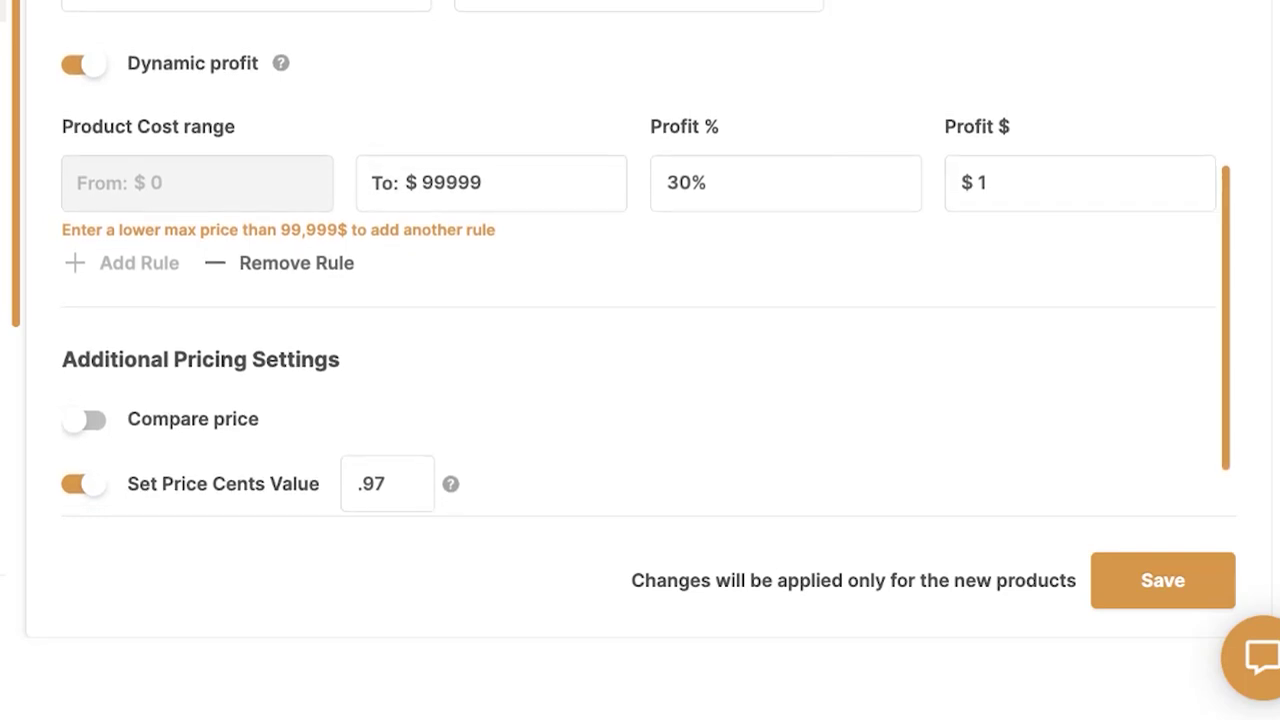
{"action": "scroll", "coordinate": [640, 262], "scroll_direction": "up", "scroll_amount": 1}
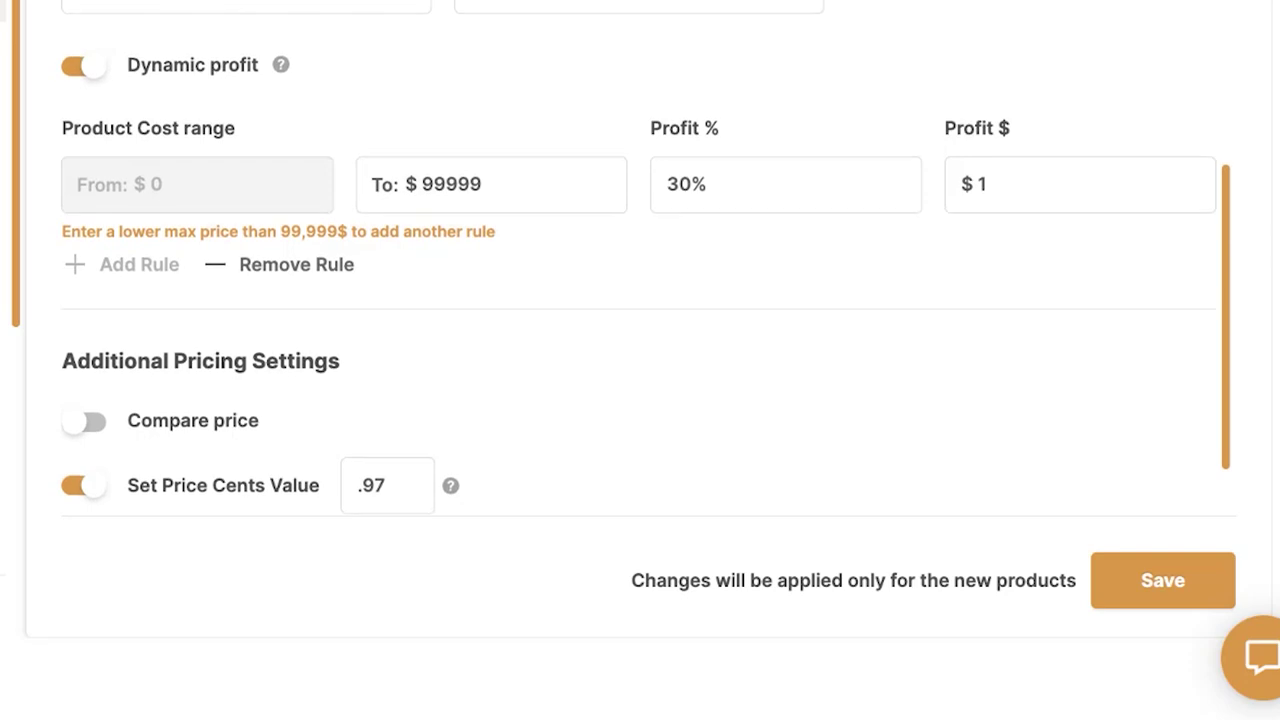
{"action": "scroll", "coordinate": [640, 262], "scroll_direction": "down", "scroll_amount": 1}
{"action": "scroll", "coordinate": [640, 262], "scroll_direction": "up", "scroll_amount": 1}
{"action": "scroll", "coordinate": [640, 262], "scroll_direction": "down", "scroll_amount": 1}
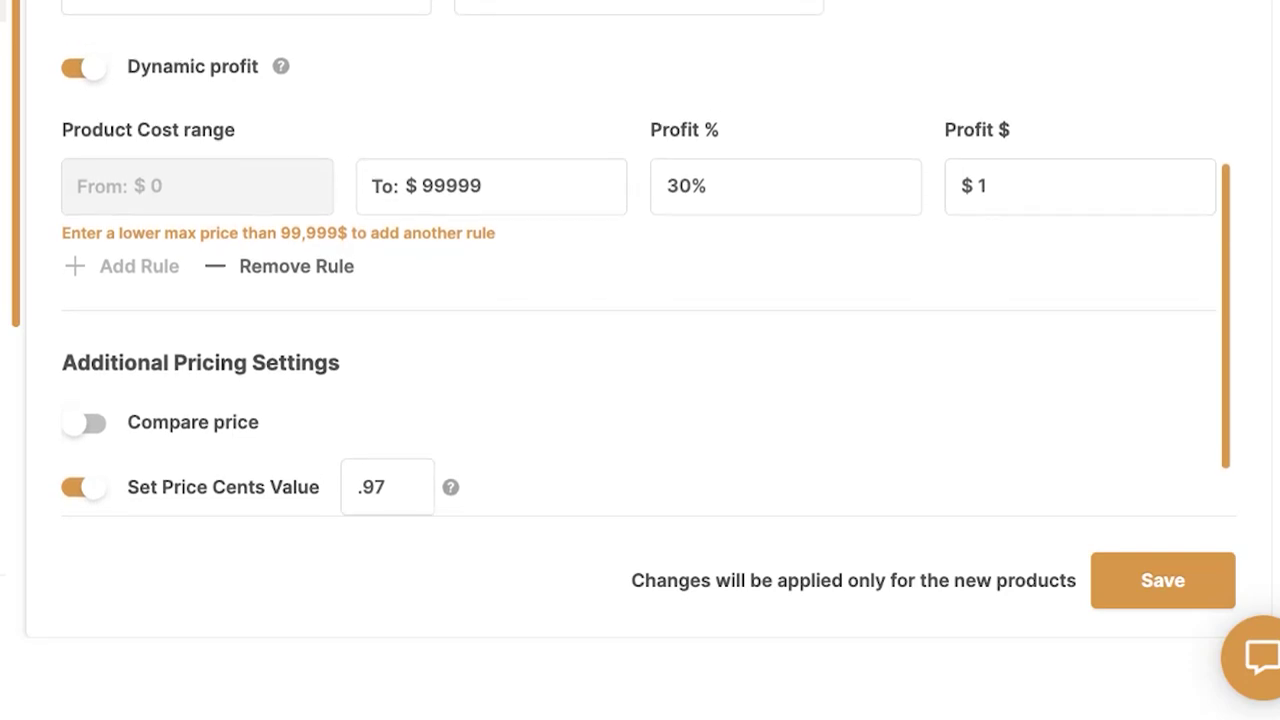
- Set the upper limit of the first dynamic profit rule's product cost range to $50
{"action": "left_click_drag", "start_coordinate": [488, 187], "coordinate": [384, 187]}
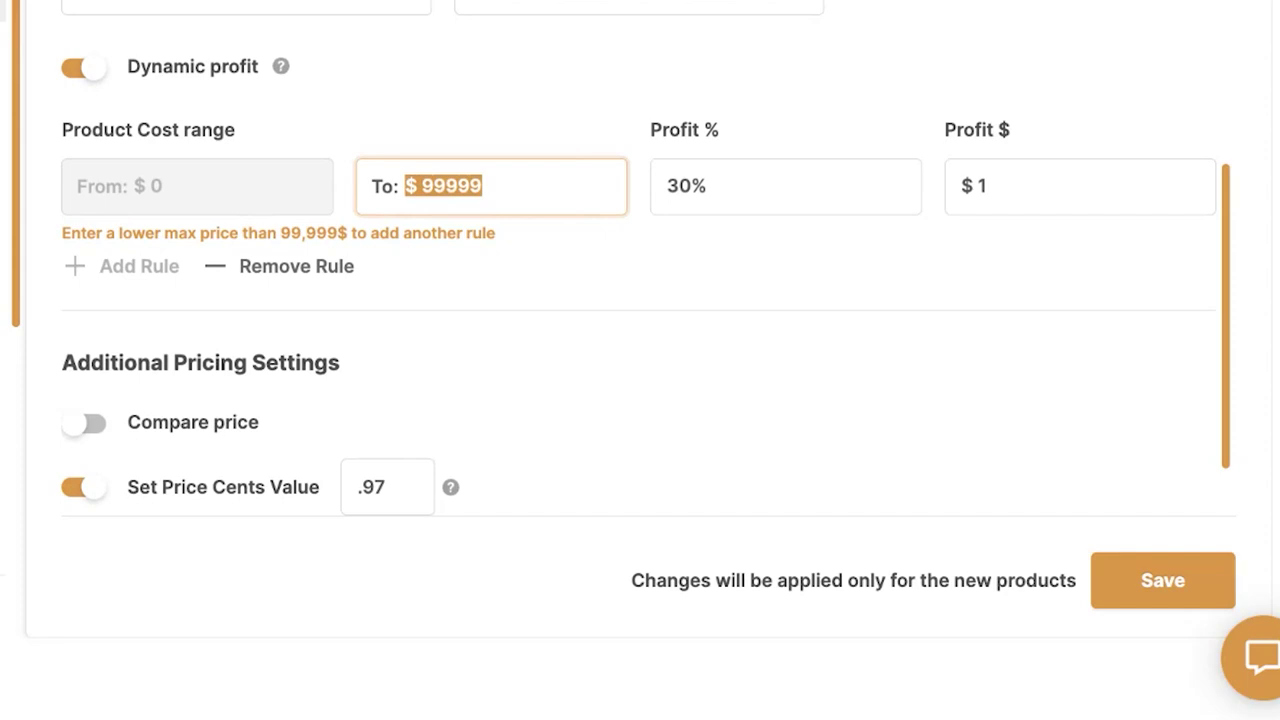
{"action": "type", "text": "50"}
{"action": "key", "text": "Tab"}
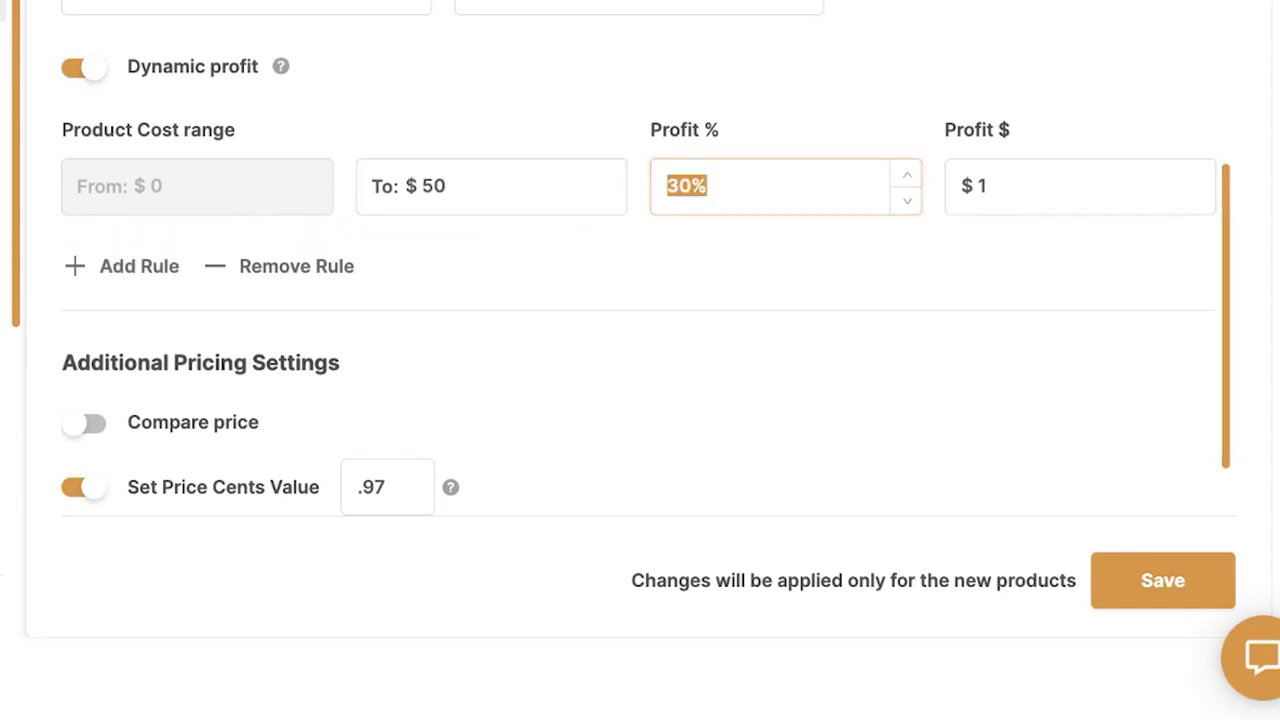
{"action": "key", "text": "Tab"}
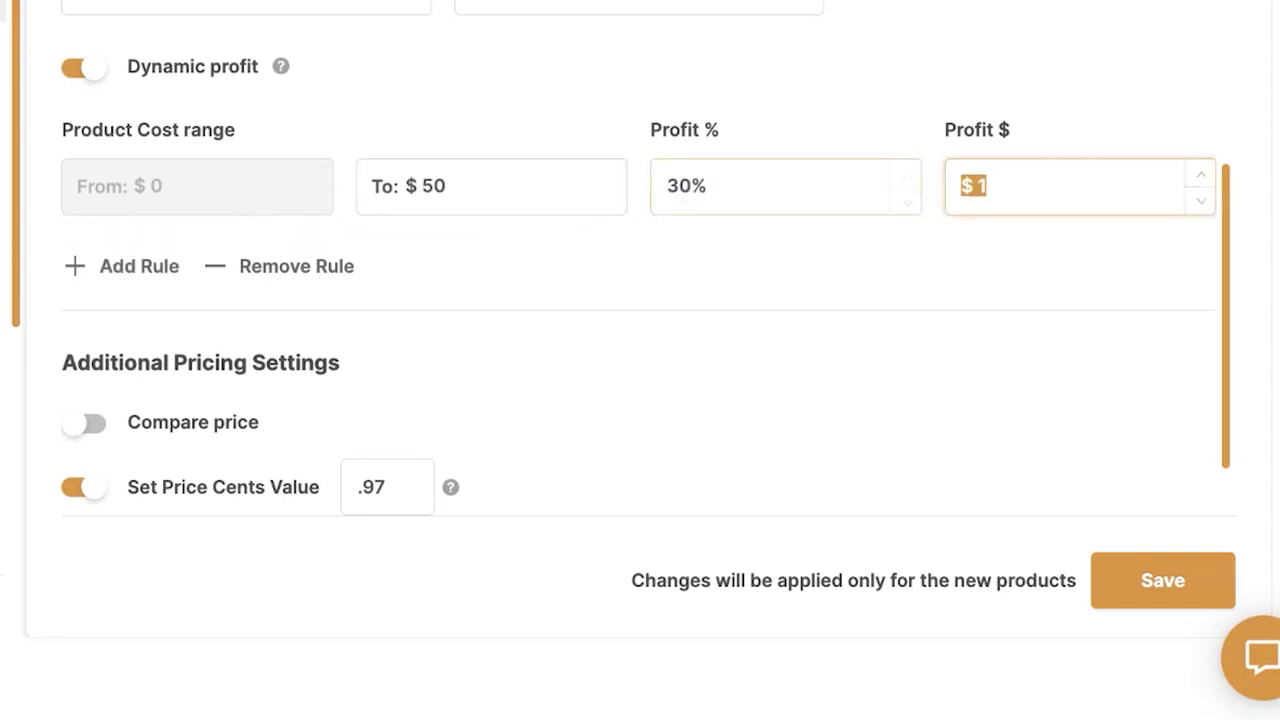
- Add a second dynamic profit rule for product costs up to $100, with 28% profit and $0.5 profit
{"action": "key", "text": "Tab"}
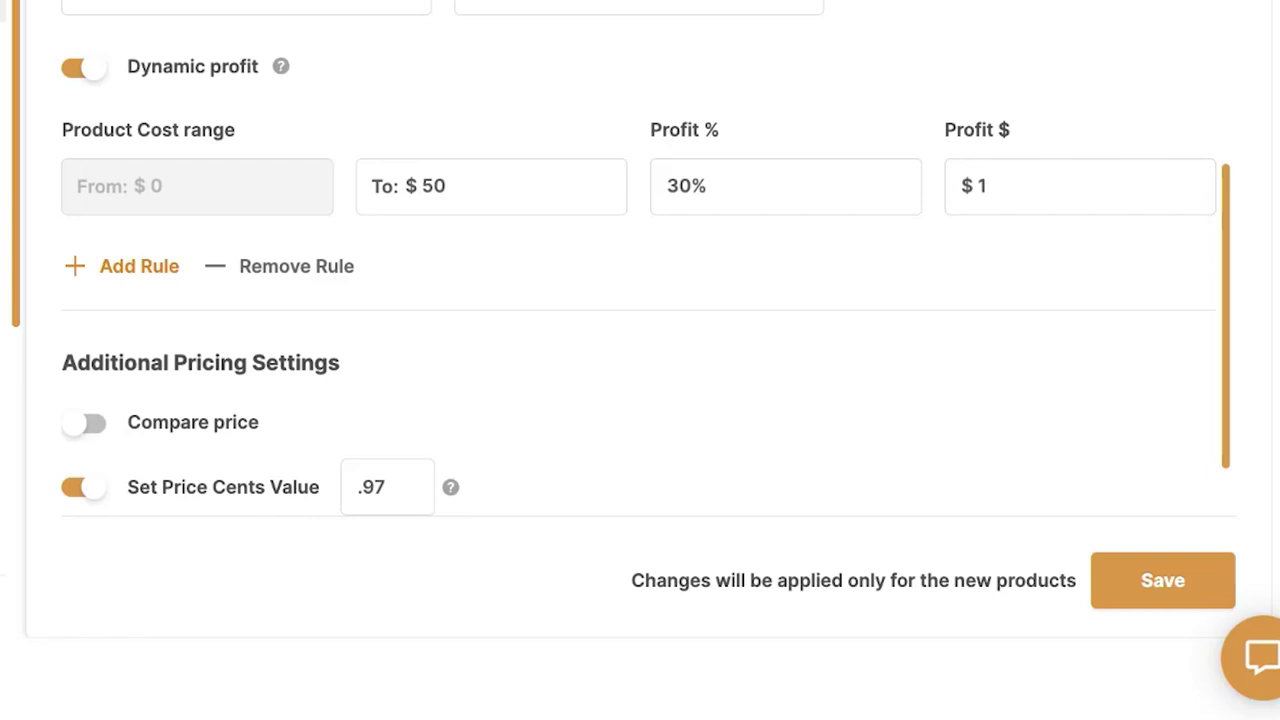
{"action": "key", "text": "Return"}
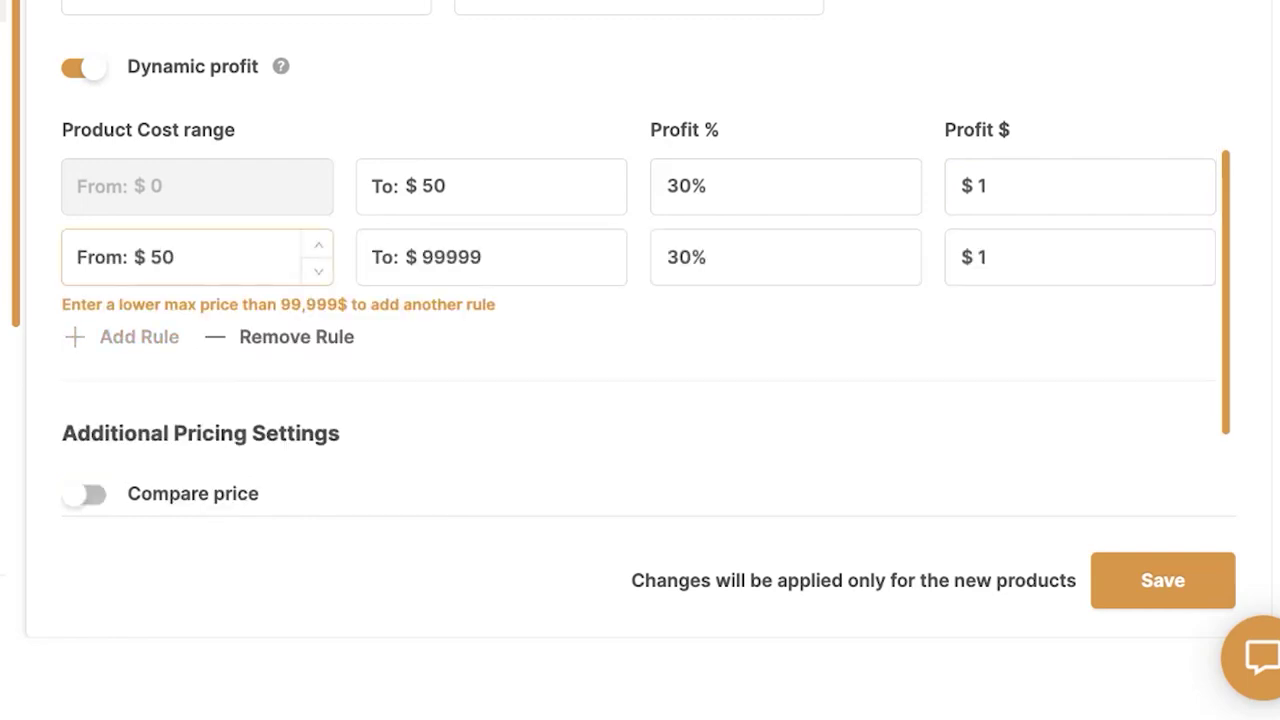
{"action": "key", "text": "Tab"}
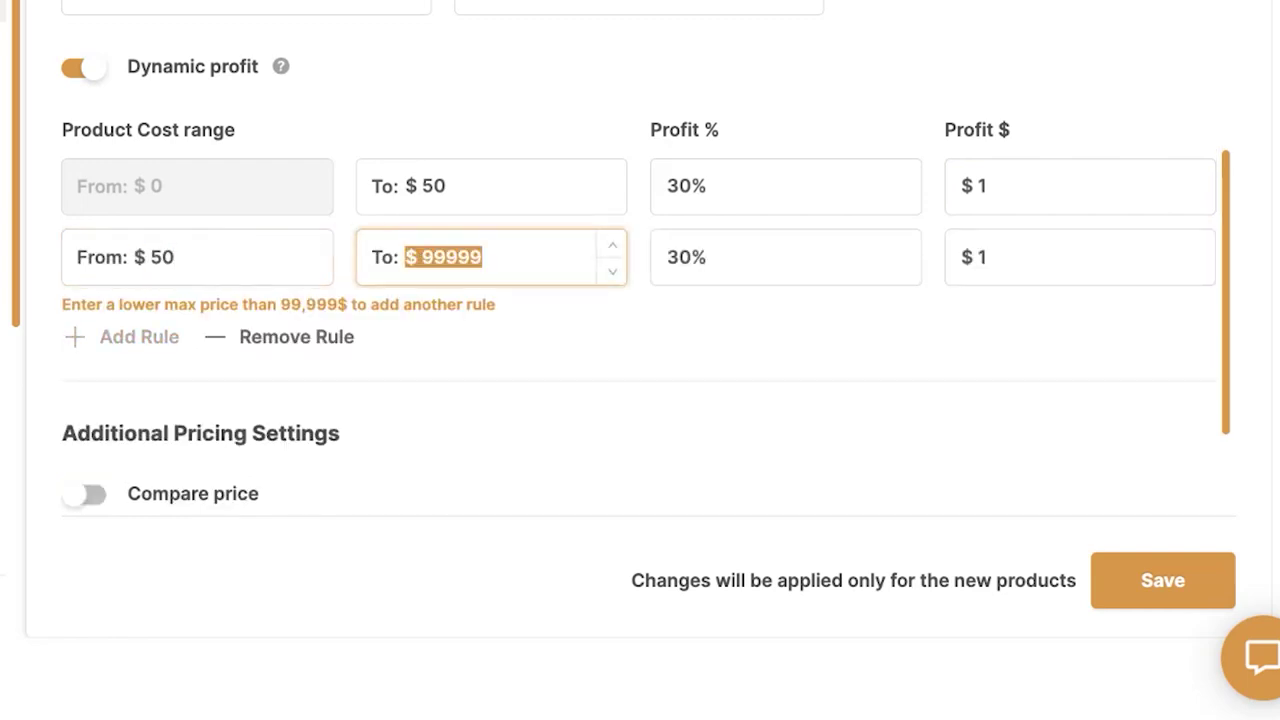
{"action": "type", "text": "100"}
{"action": "key", "text": "Tab"}
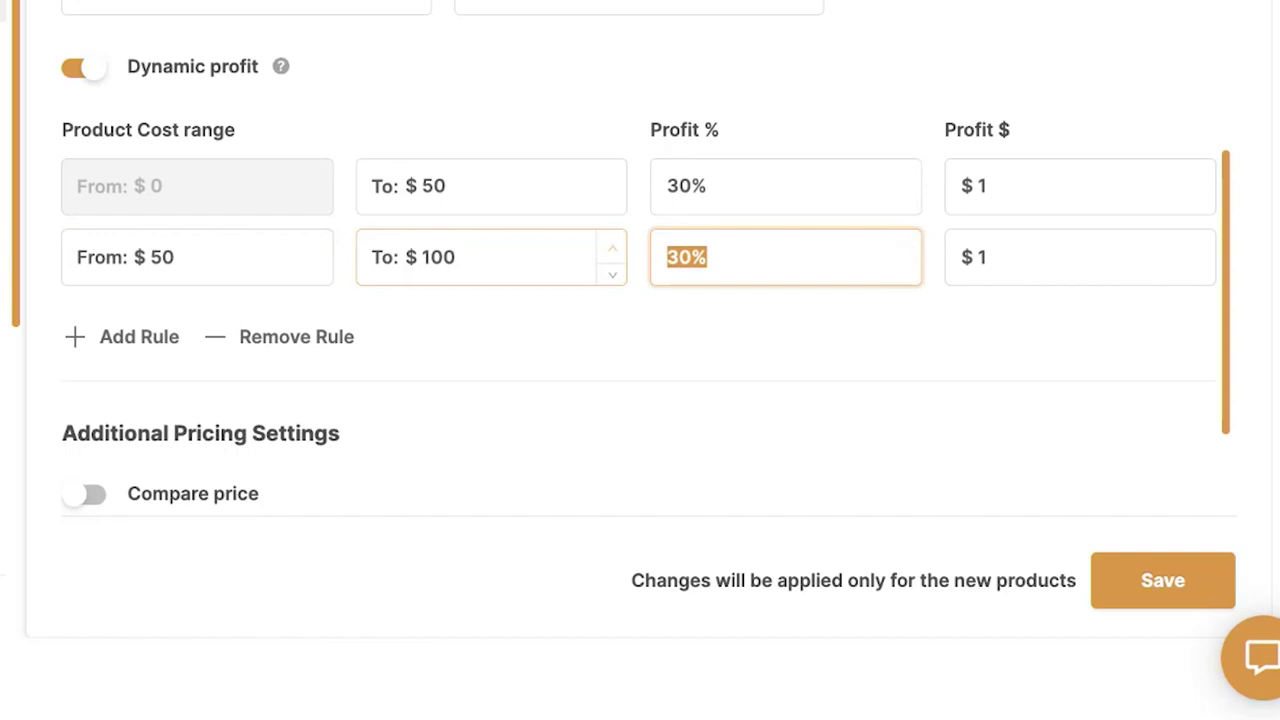
{"action": "type", "text": "28"}
{"action": "key", "text": "Tab"}
{"action": "type", "text": "0.5"}
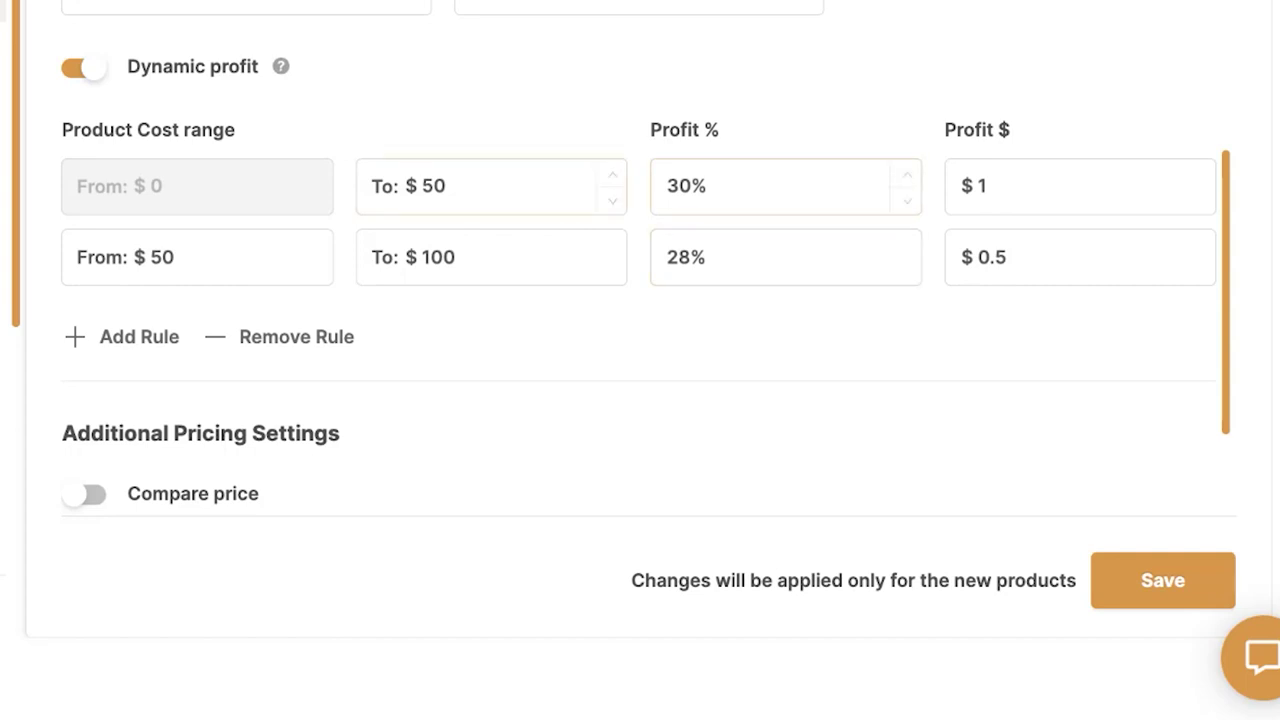
- Enable Compare price in the additional pricing settings
{"action": "scroll", "coordinate": [500, 260], "scroll_direction": "down", "scroll_amount": 2}
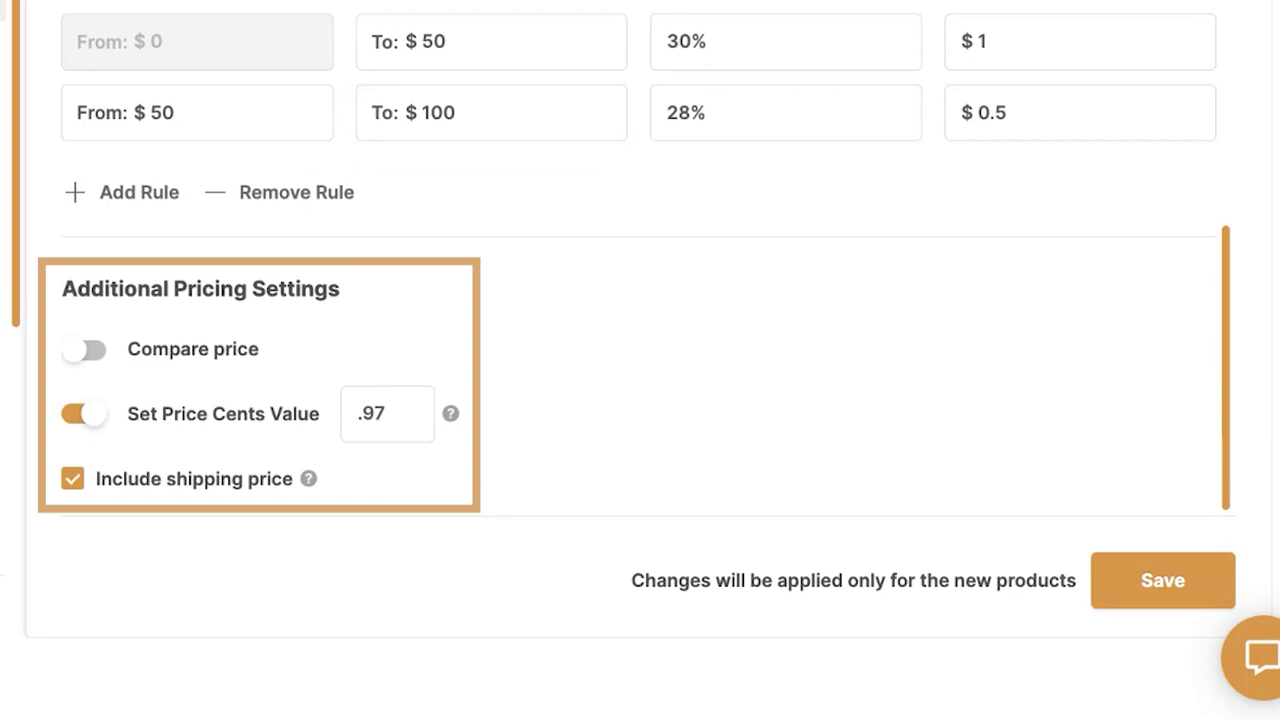
{"action": "left_click", "coordinate": [84, 350]}
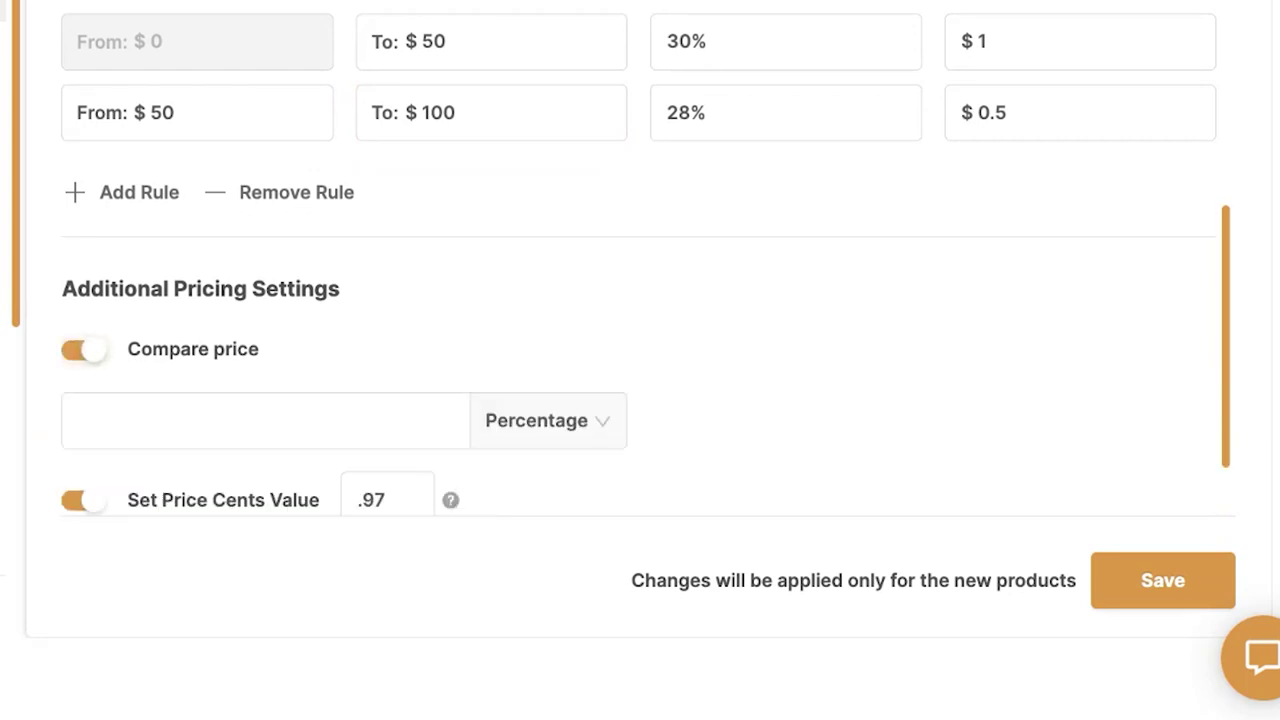
- Set the Compare price value to 20 and keep its type as Percentage
{"action": "scroll", "coordinate": [646, 258], "scroll_direction": "down", "scroll_amount": 1}
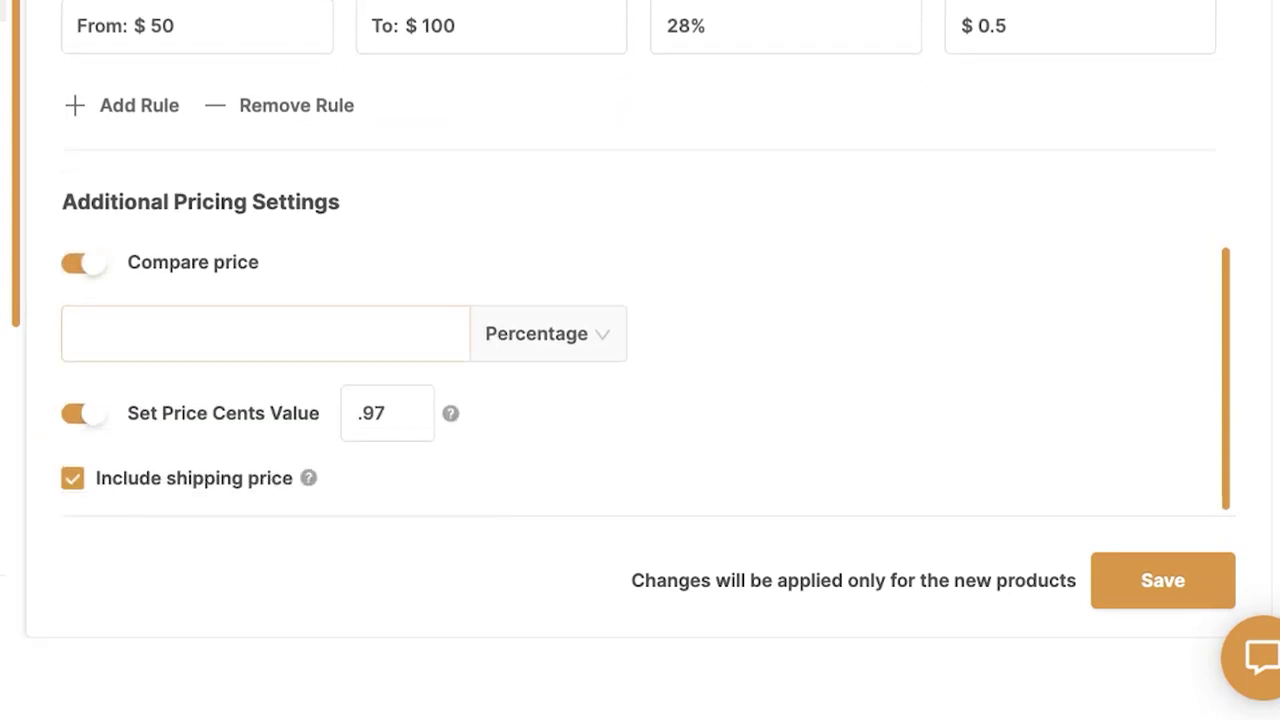
{"action": "left_click", "coordinate": [79, 334]}
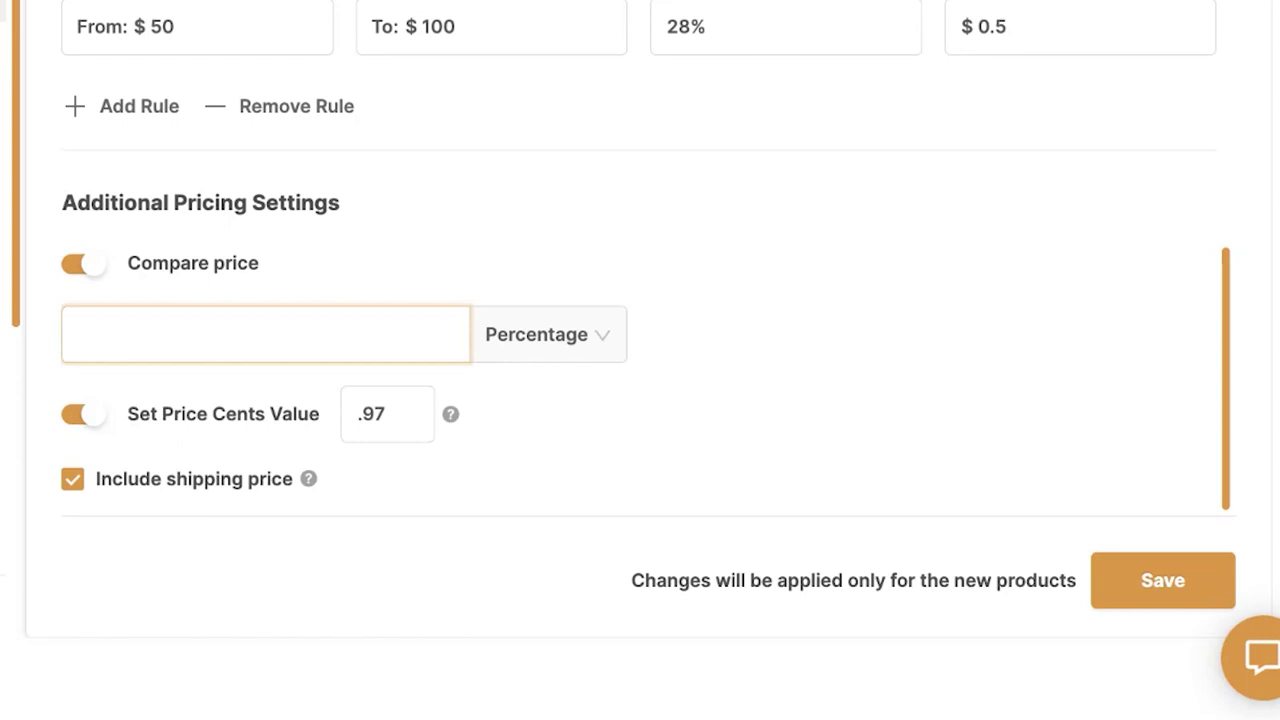
{"action": "left_click", "coordinate": [548, 335]}
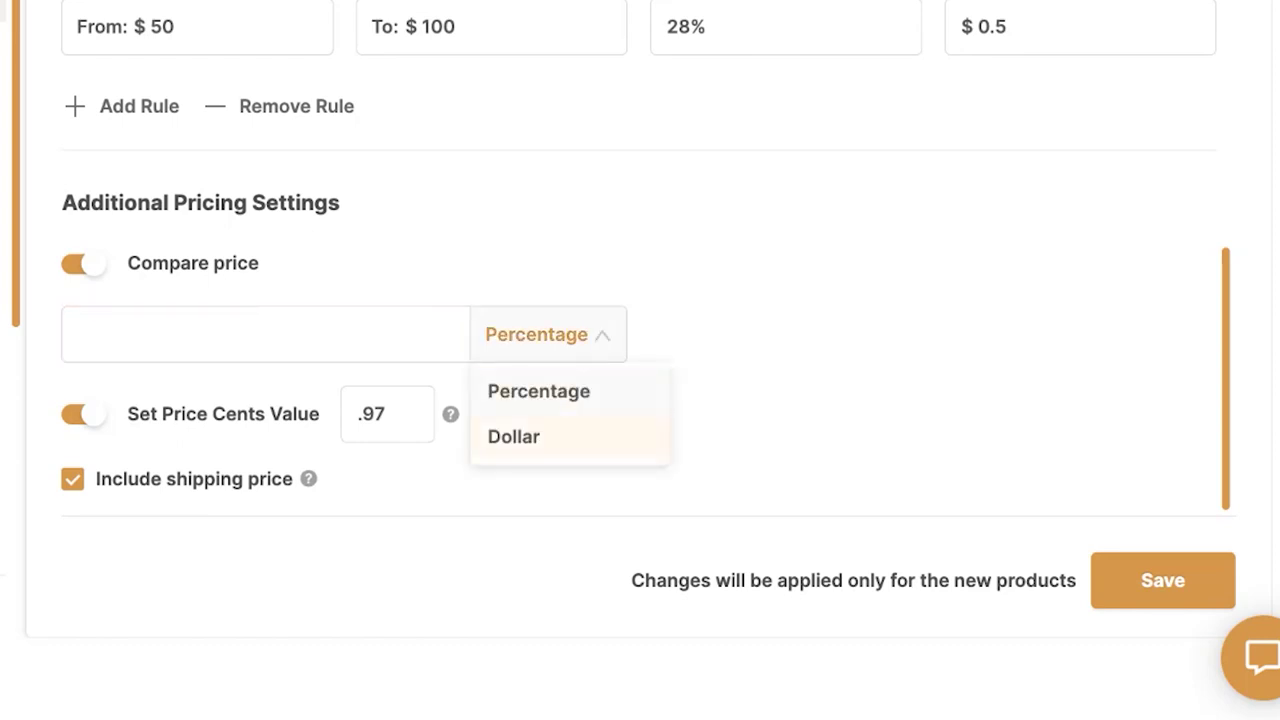
{"action": "left_click", "coordinate": [79, 334]}
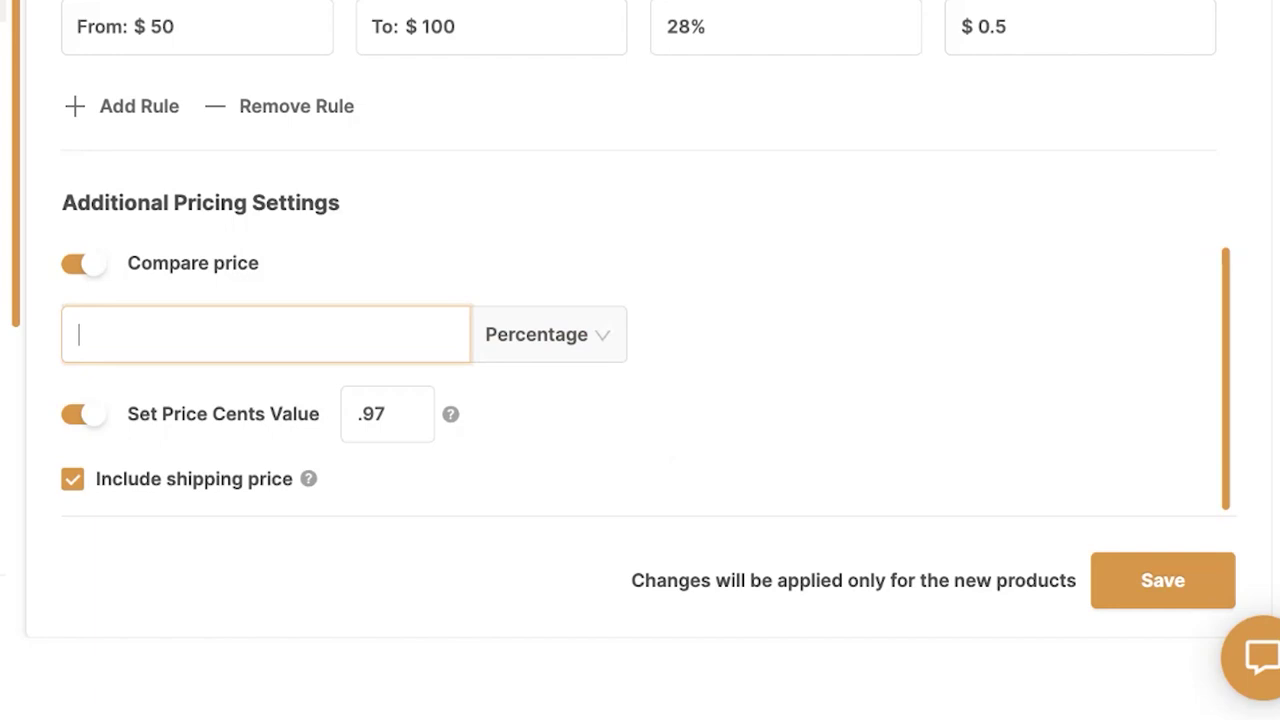
{"action": "type", "text": "20"}
{"action": "key", "text": "Tab"}
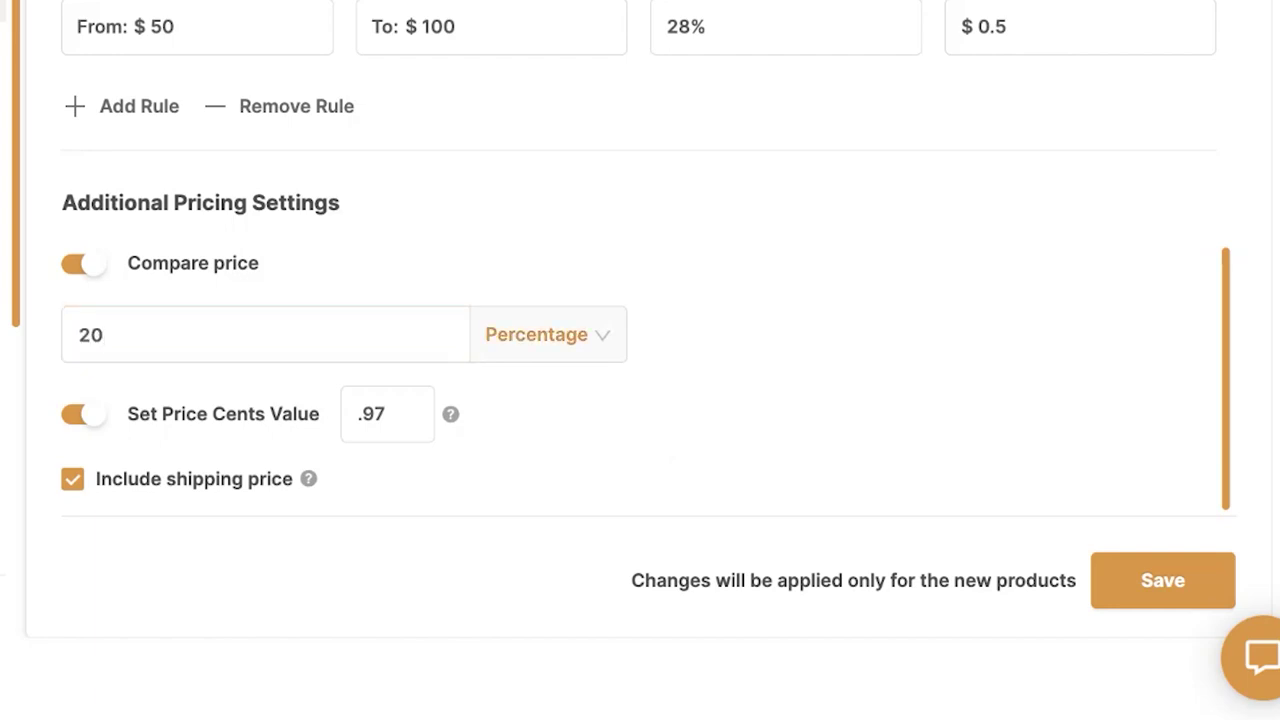
{"action": "left_click", "coordinate": [265, 334]}
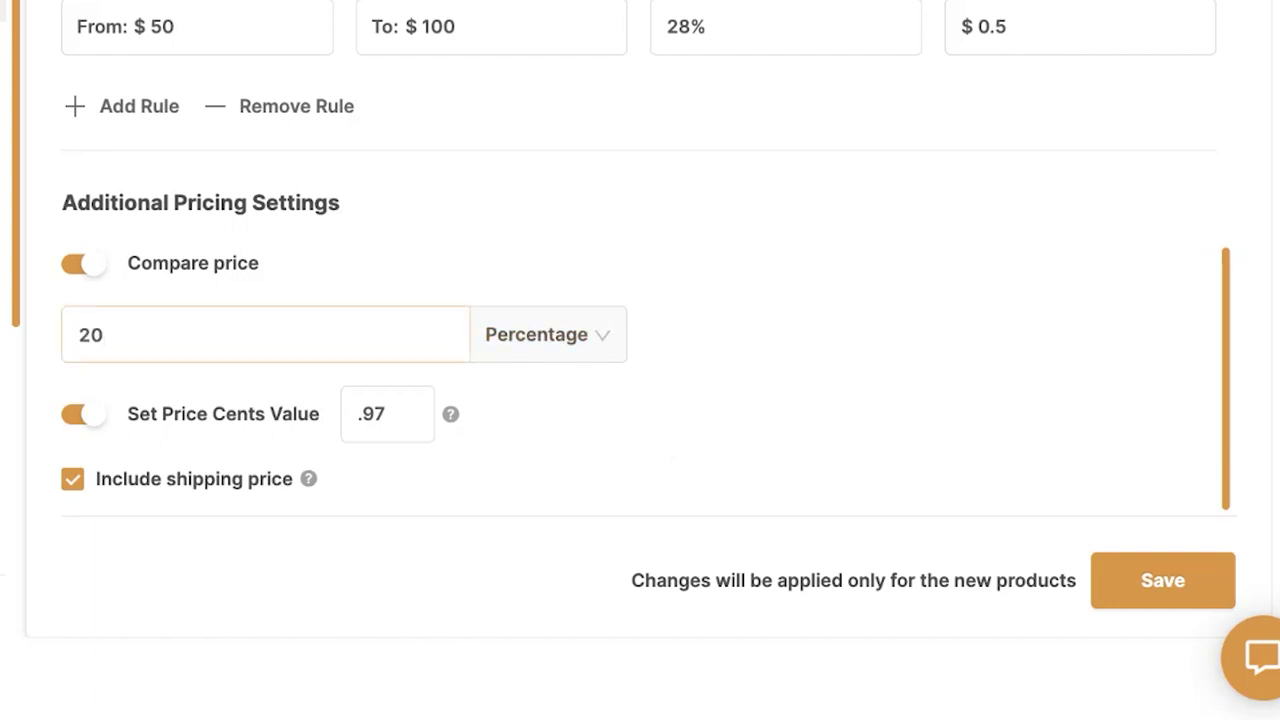
{"action": "scroll", "coordinate": [640, 260], "scroll_direction": "up", "scroll_amount": 4}
{"action": "scroll", "coordinate": [640, 260], "scroll_direction": "down", "scroll_amount": 4}
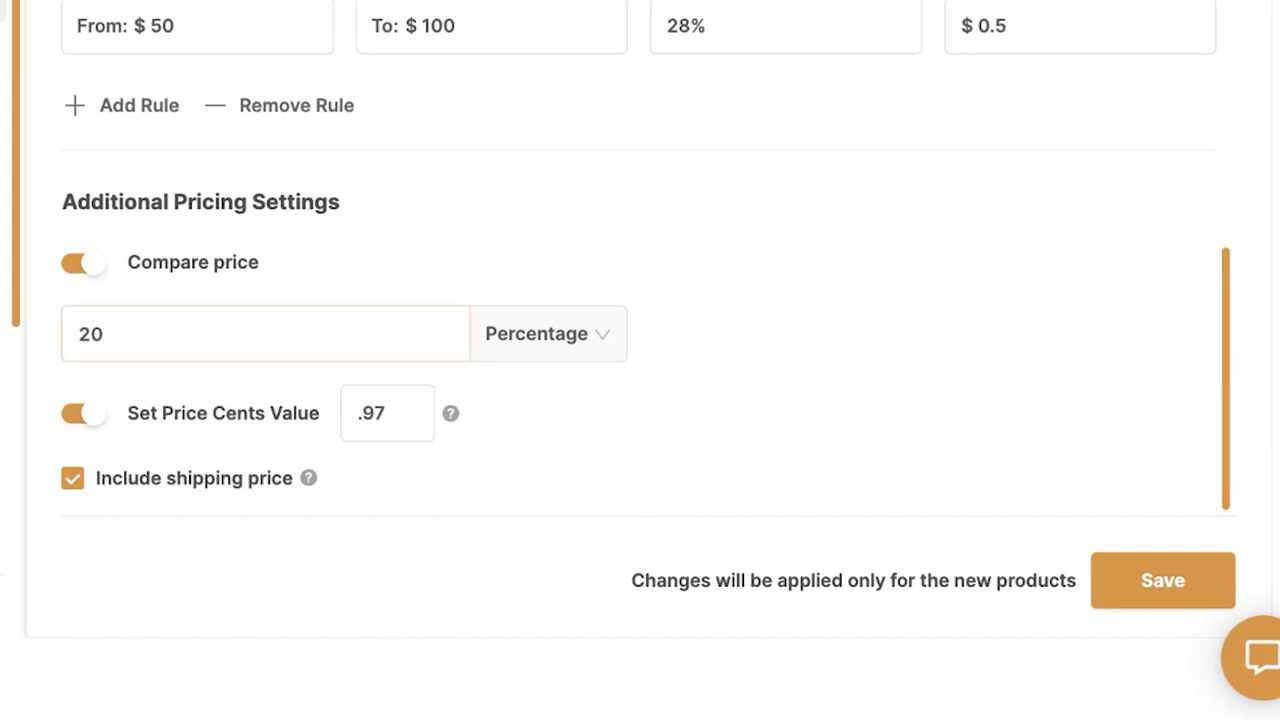
{"action": "double_click", "coordinate": [91, 334]}
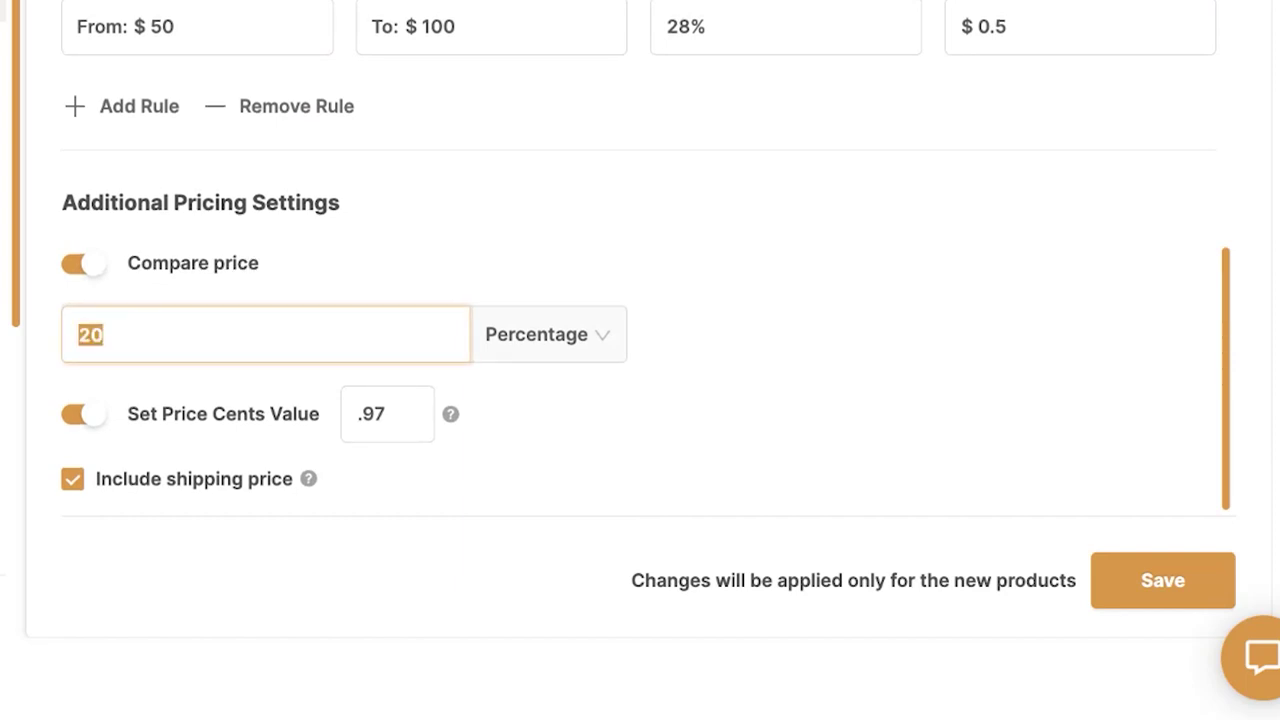
{"action": "left_click", "coordinate": [760, 334]}
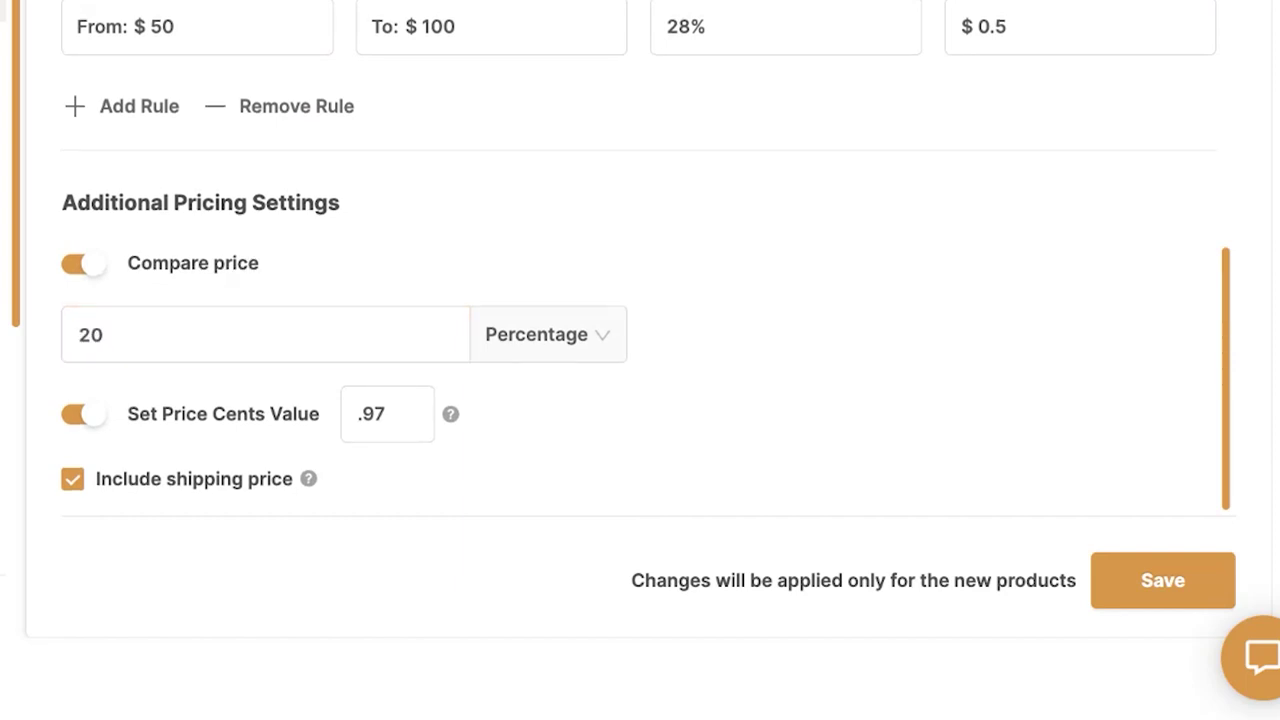
- Try .49 as the price cents value and restore it to .97
{"action": "mouse_move", "coordinate": [450, 414]}
{"action": "left_click", "coordinate": [385, 414]}
{"action": "mouse_move", "coordinate": [386, 414]}
{"action": "left_mouse_down"}
{"action": "mouse_move", "coordinate": [357, 414]}
{"action": "mouse_move", "coordinate": [376, 414]}
{"action": "left_mouse_up"}
{"action": "left_click", "coordinate": [374, 414]}
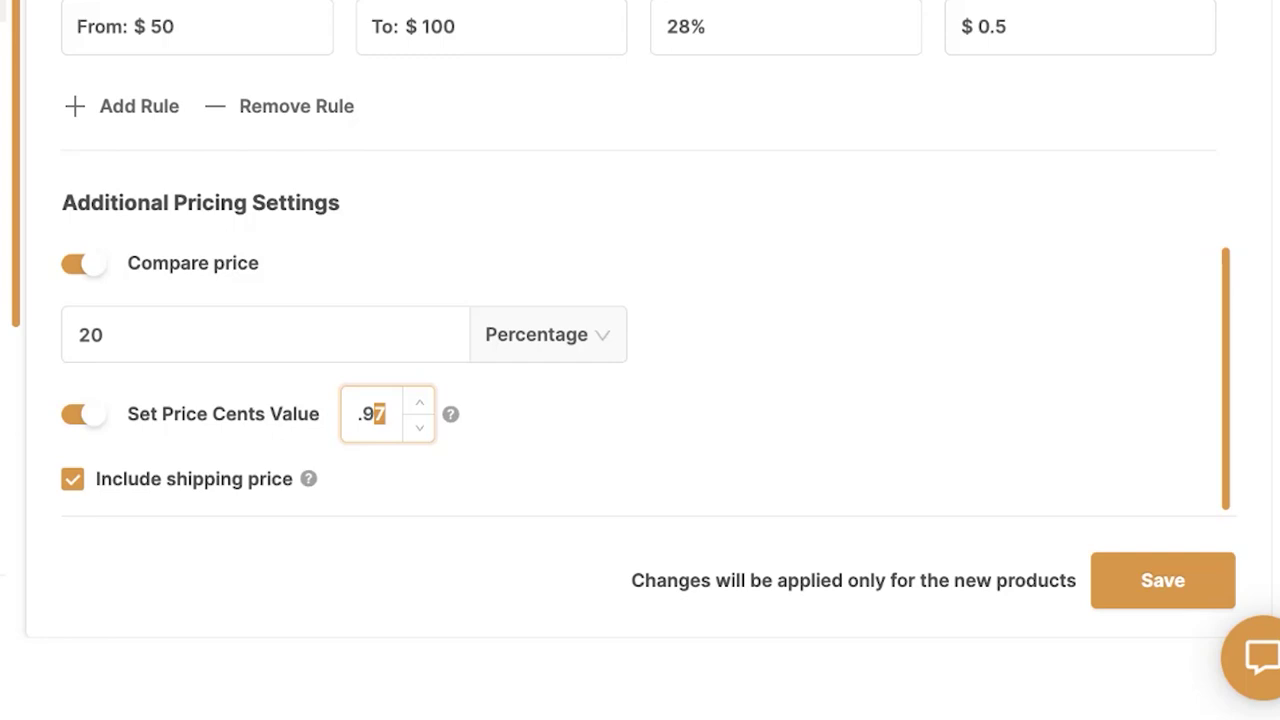
{"action": "type", "text": "9"}
{"action": "key", "text": "BackSpace"}
{"action": "type", "text": "7"}
{"action": "key", "text": "ctrl+a"}
{"action": "type", "text": ".49"}
{"action": "key", "text": "BackSpace"}
{"action": "key", "text": "BackSpace"}
{"action": "type", "text": "97"}
- Compare the total price in the pricing breakdown with the price cents value
{"action": "scroll", "coordinate": [640, 360], "scroll_direction": "up", "scroll_amount": 6}
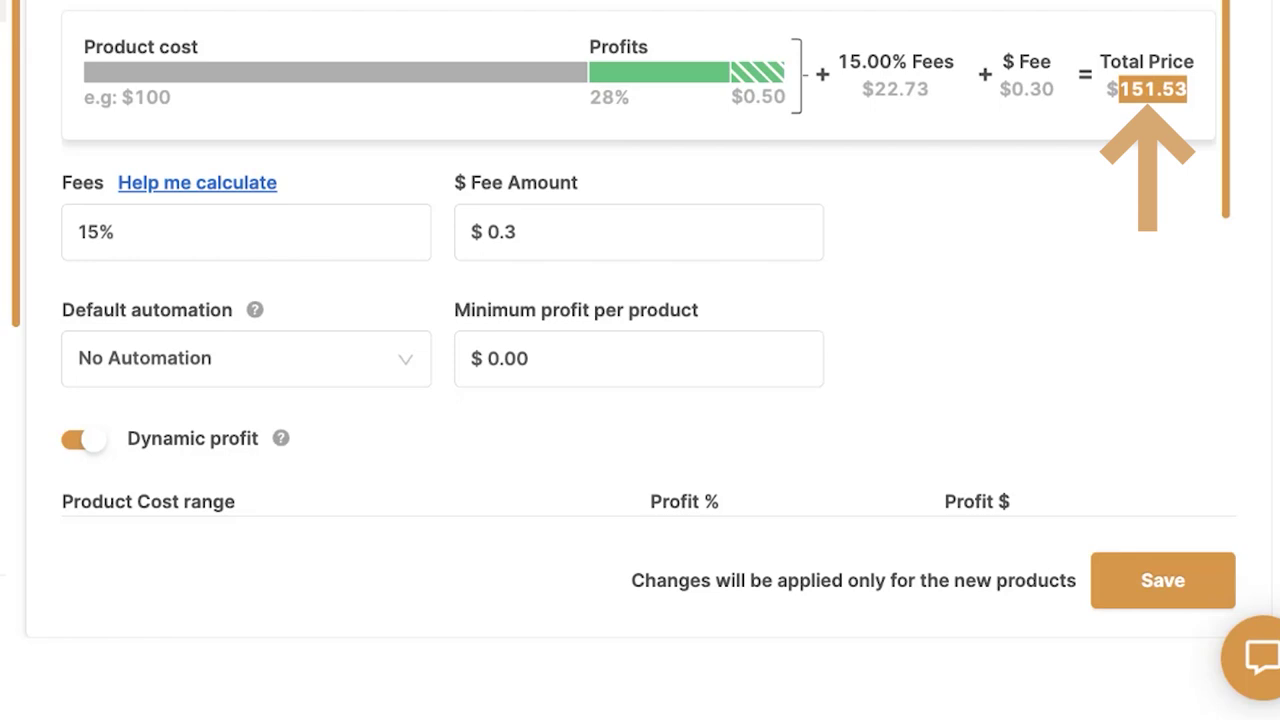
{"action": "scroll", "coordinate": [640, 360], "scroll_direction": "down", "scroll_amount": 6}
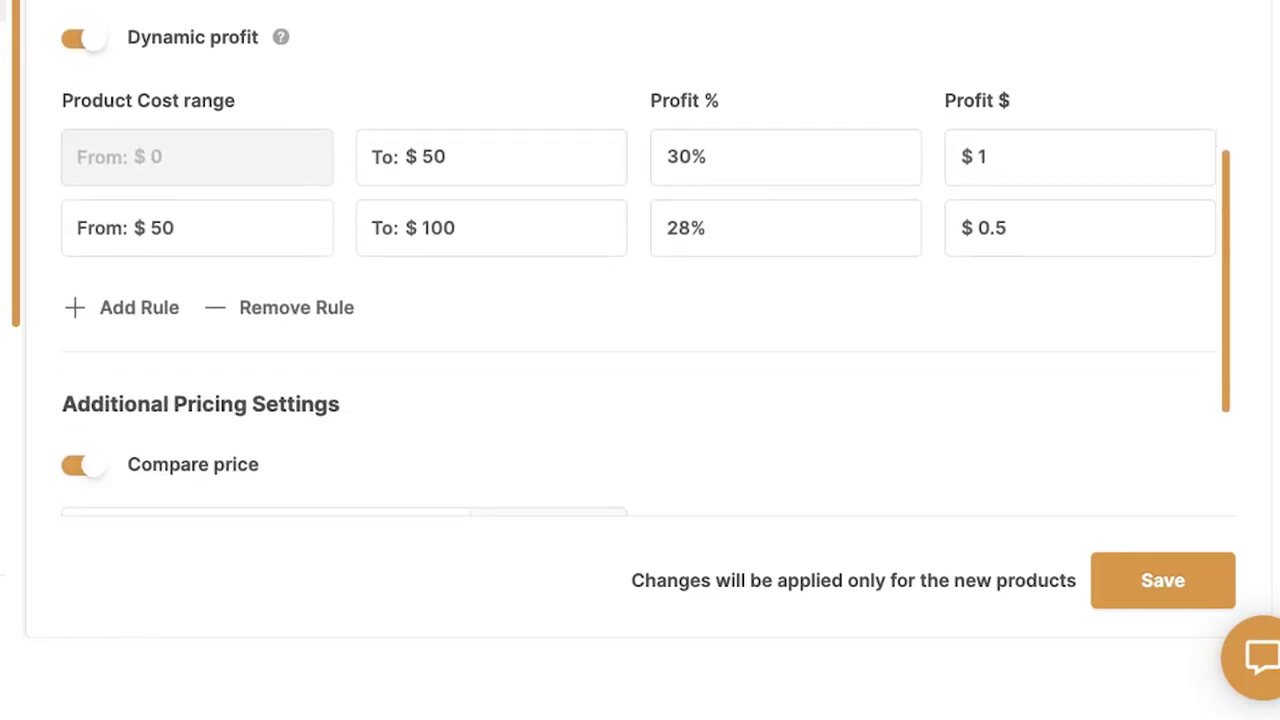
{"action": "left_click_drag", "start_coordinate": [388, 414], "coordinate": [352, 414]}
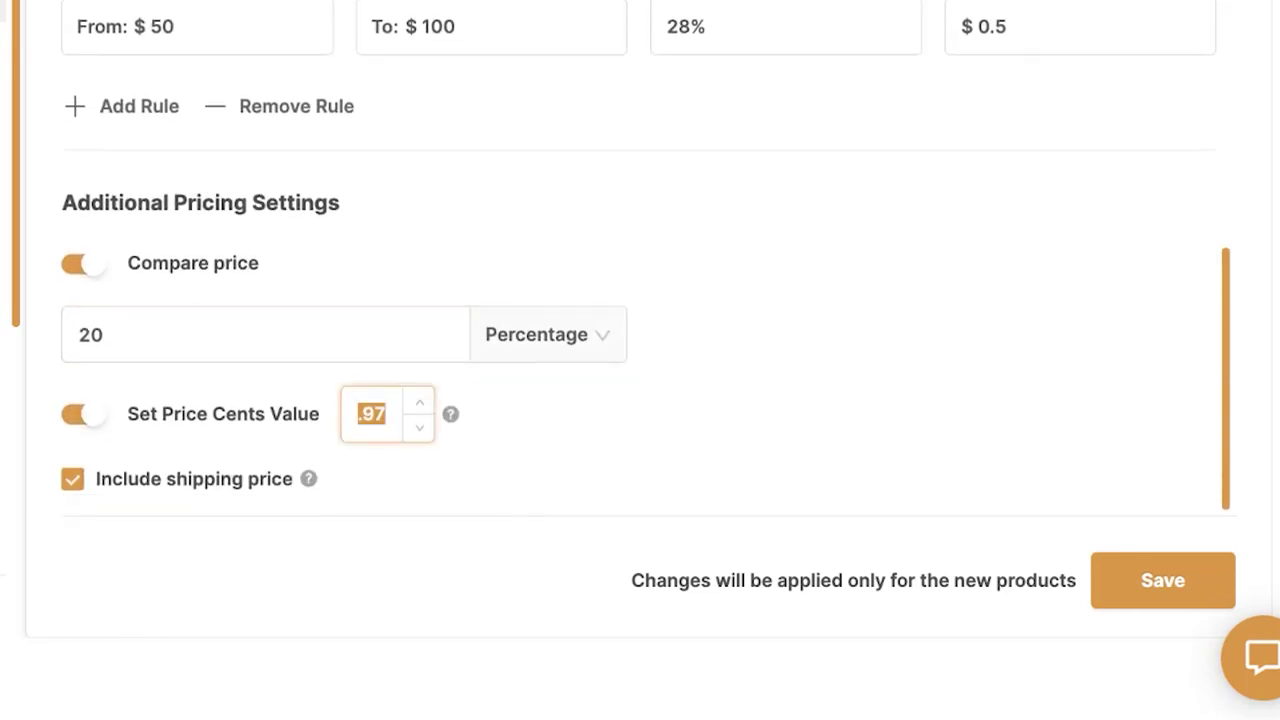
{"action": "left_click", "coordinate": [450, 470]}
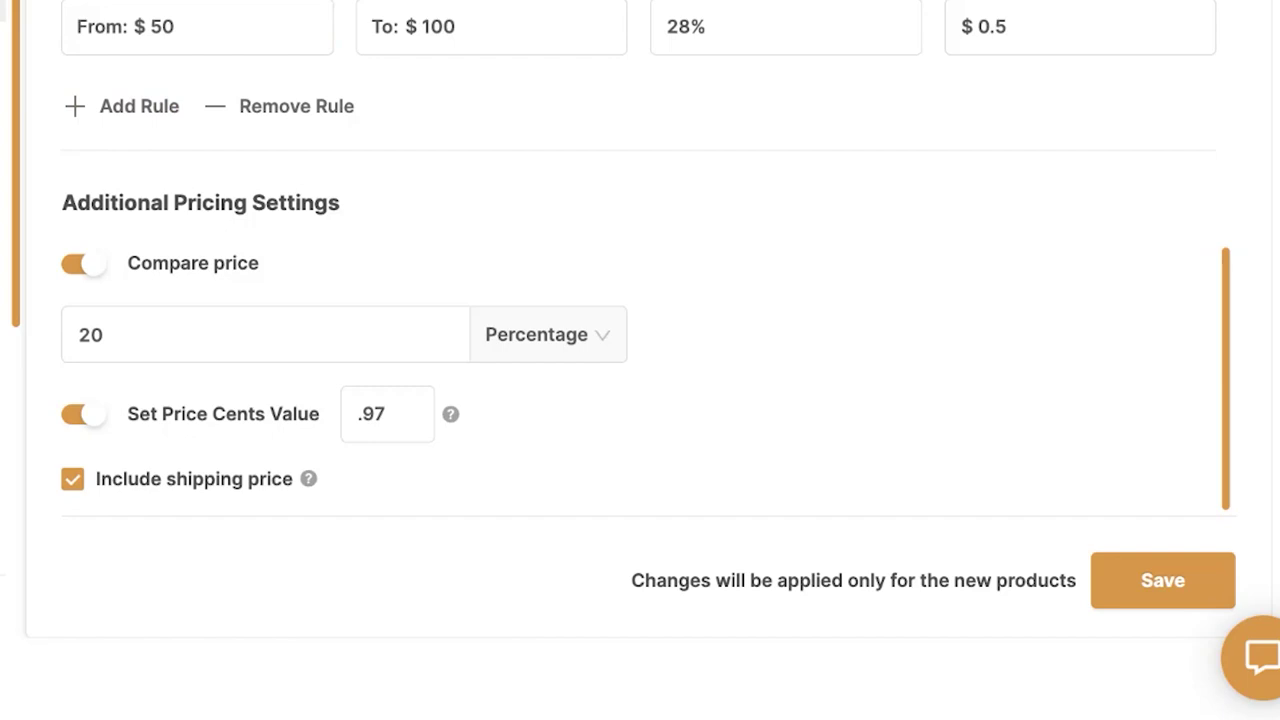
- Save the pricing settings and open the Orders settings for the supplier
{"action": "scroll", "coordinate": [640, 258], "scroll_direction": "up", "scroll_amount": 5}
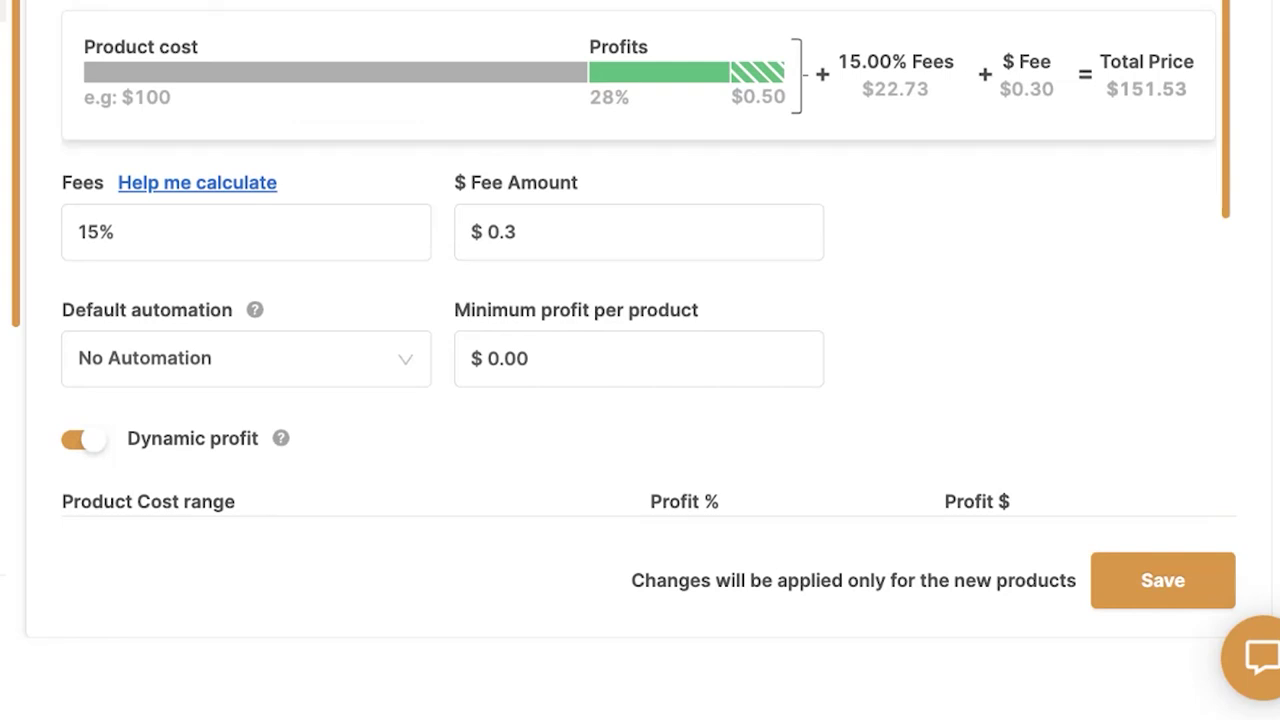
{"action": "scroll", "coordinate": [640, 258], "scroll_direction": "down", "scroll_amount": 6}
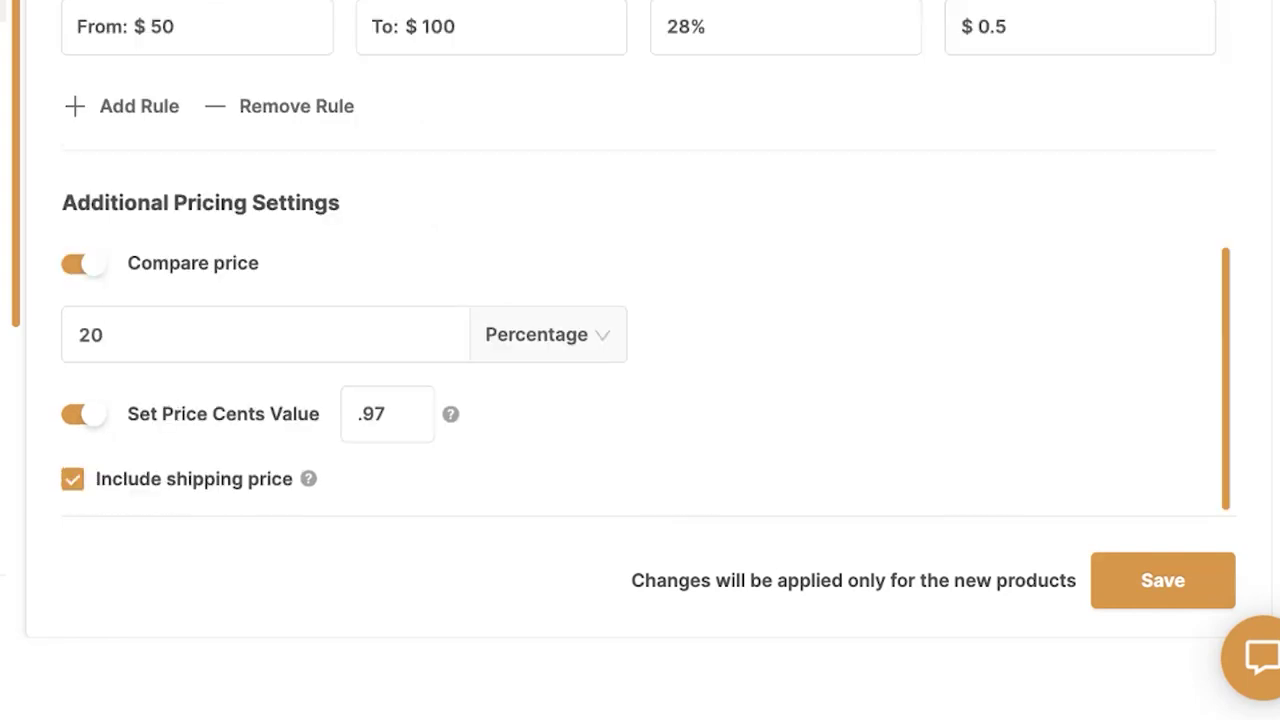
{"action": "left_click", "coordinate": [1163, 580]}
{"action": "scroll", "coordinate": [640, 300], "scroll_direction": "up", "scroll_amount": 6}
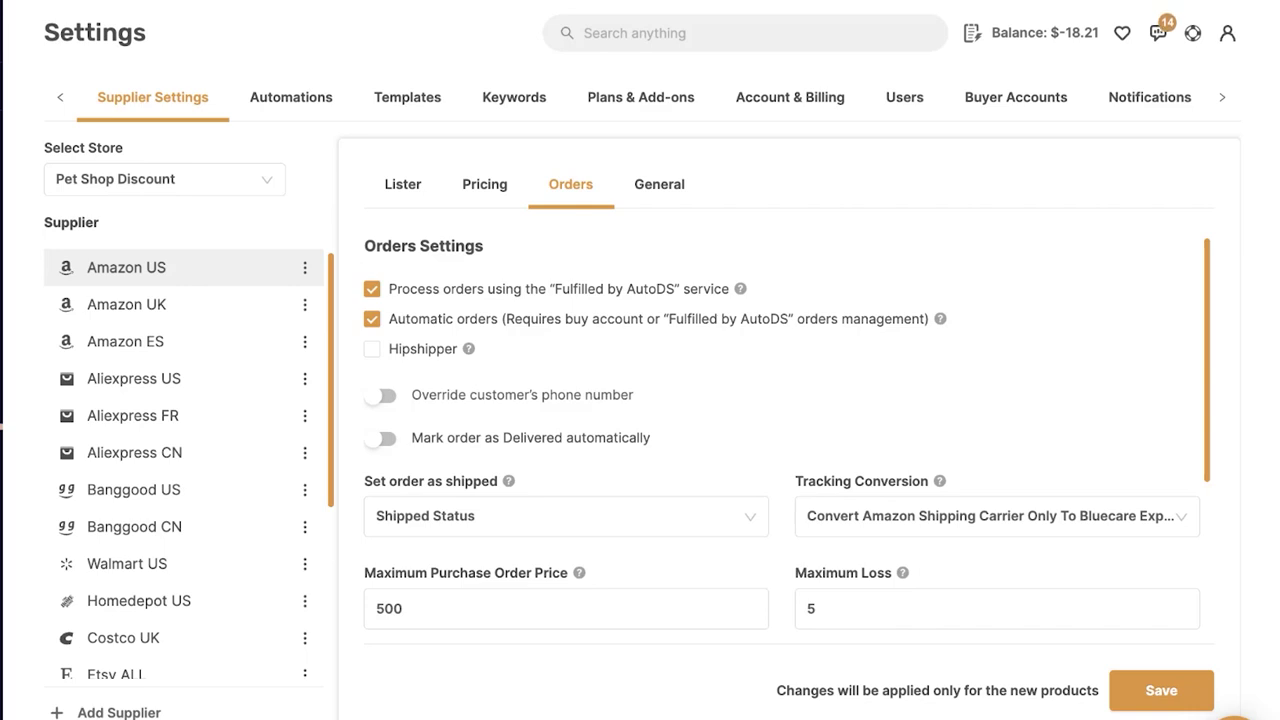
- Examine the store's supplier list and the supplier and region choices available for adding a new supplier
{"action": "scroll", "coordinate": [180, 341], "scroll_direction": "down", "scroll_amount": 3}
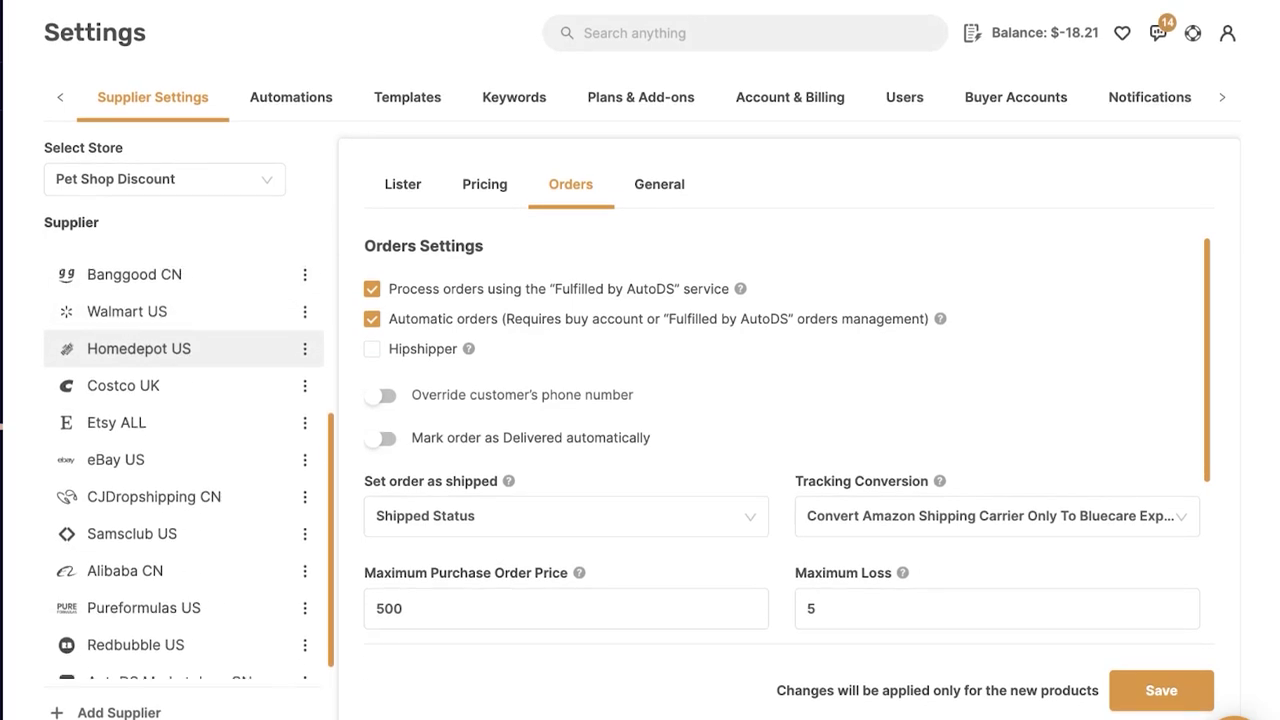
{"action": "scroll", "coordinate": [180, 341], "scroll_direction": "up", "scroll_amount": 3}
{"action": "left_click", "coordinate": [112, 712]}
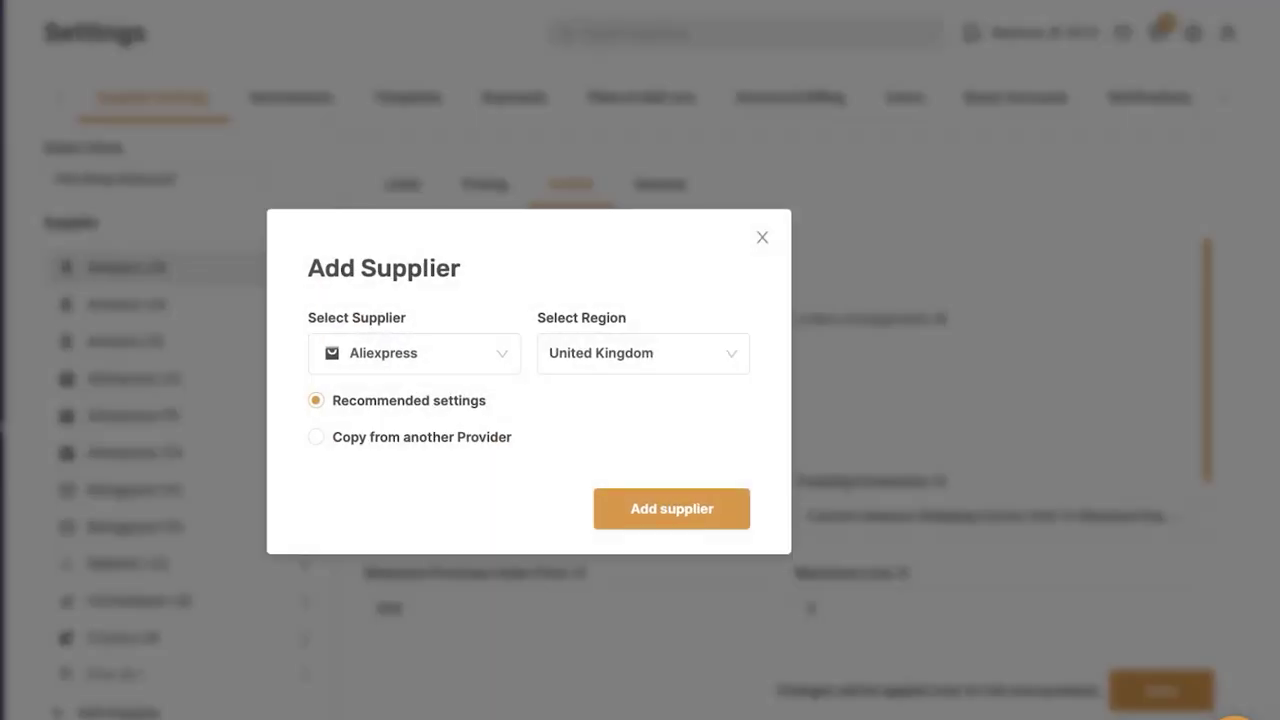
{"action": "left_click", "coordinate": [414, 353]}
{"action": "scroll", "coordinate": [414, 443], "scroll_direction": "down", "scroll_amount": 5}
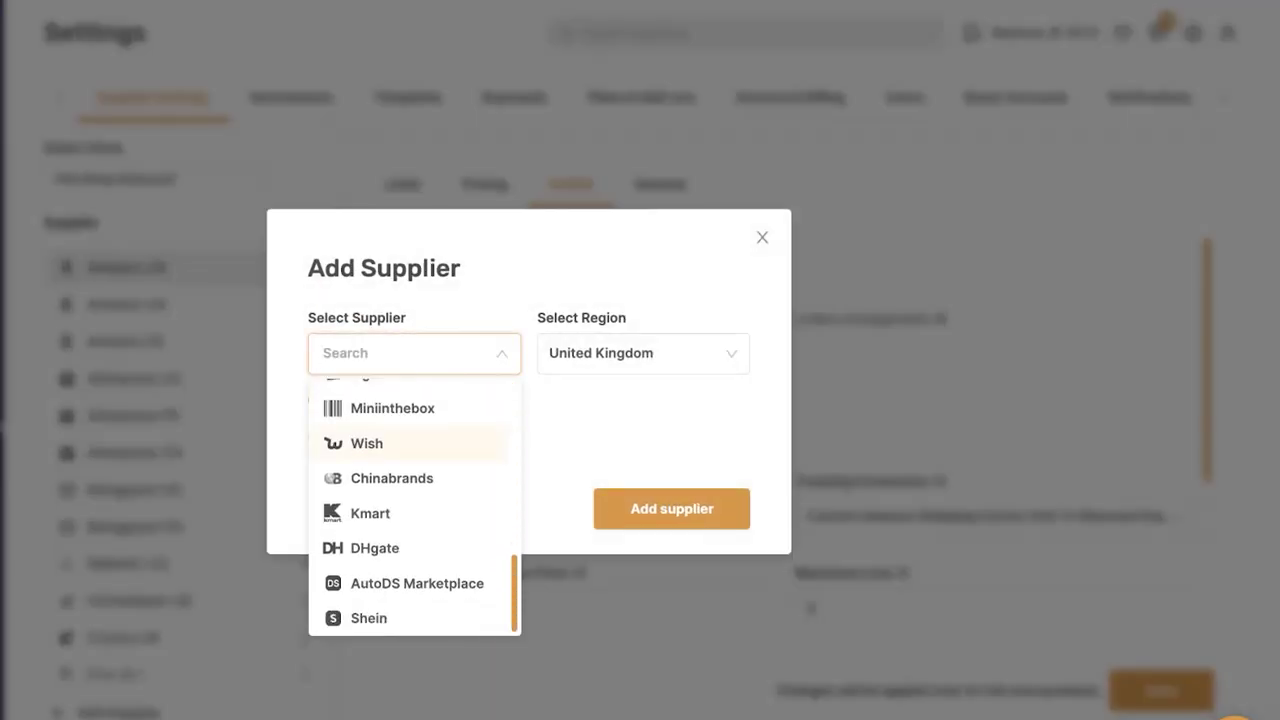
{"action": "scroll", "coordinate": [414, 443], "scroll_direction": "up", "scroll_amount": 5}
{"action": "left_click", "coordinate": [643, 353]}
{"action": "scroll", "coordinate": [643, 432], "scroll_direction": "down", "scroll_amount": 1}
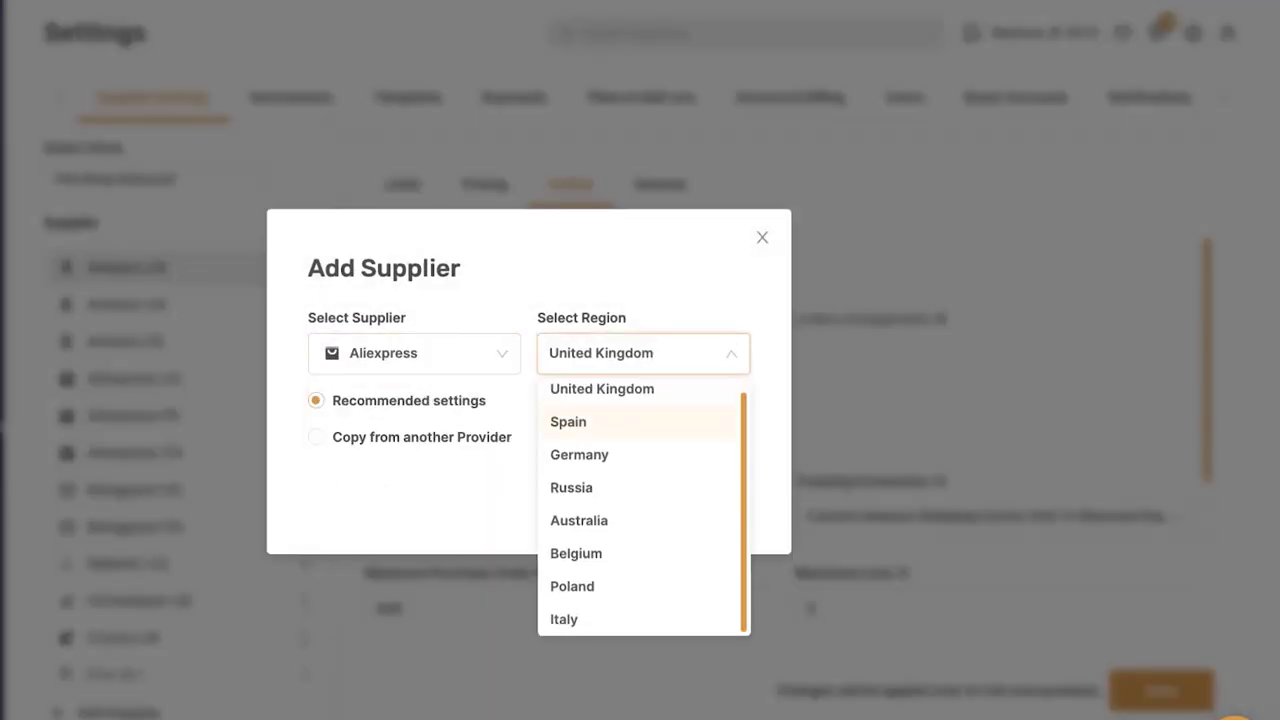
{"action": "scroll", "coordinate": [643, 432], "scroll_direction": "up", "scroll_amount": 1}
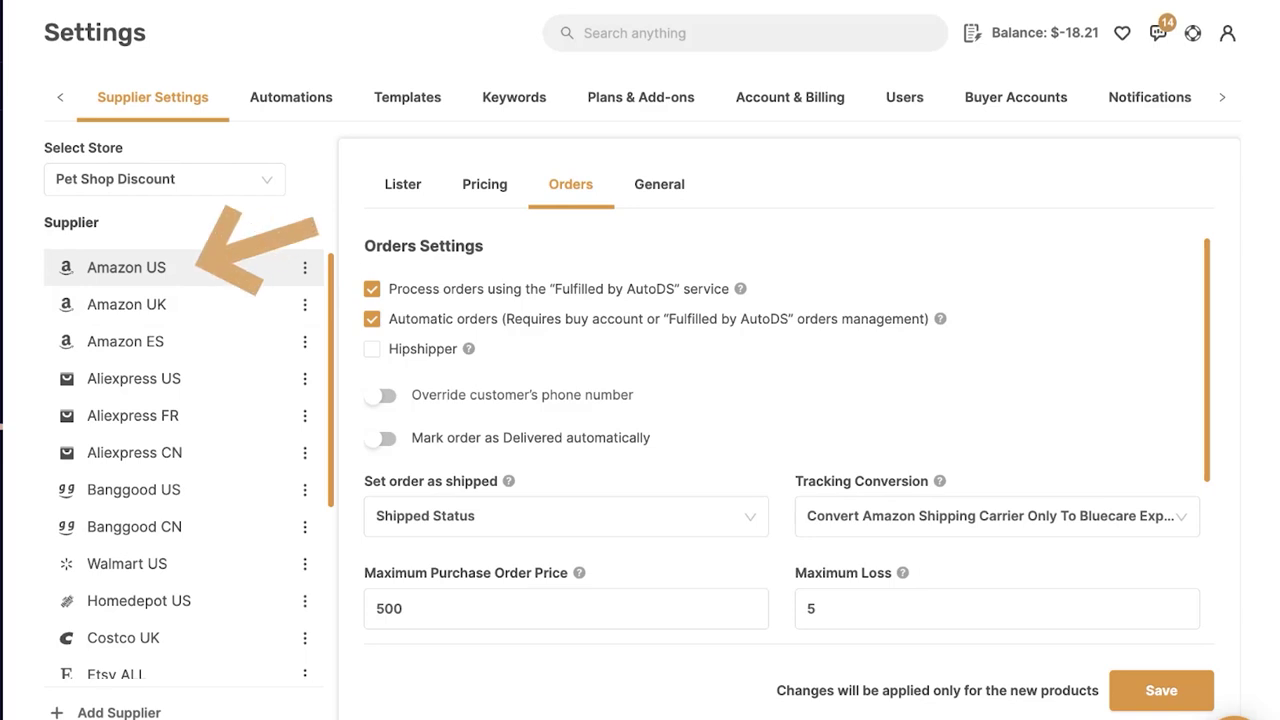
- Look through the available stores for the supplier settings and keep Pet Shop Discount selected
{"action": "left_click", "coordinate": [165, 180]}
{"action": "scroll", "coordinate": [165, 284], "scroll_direction": "down", "scroll_amount": 3}
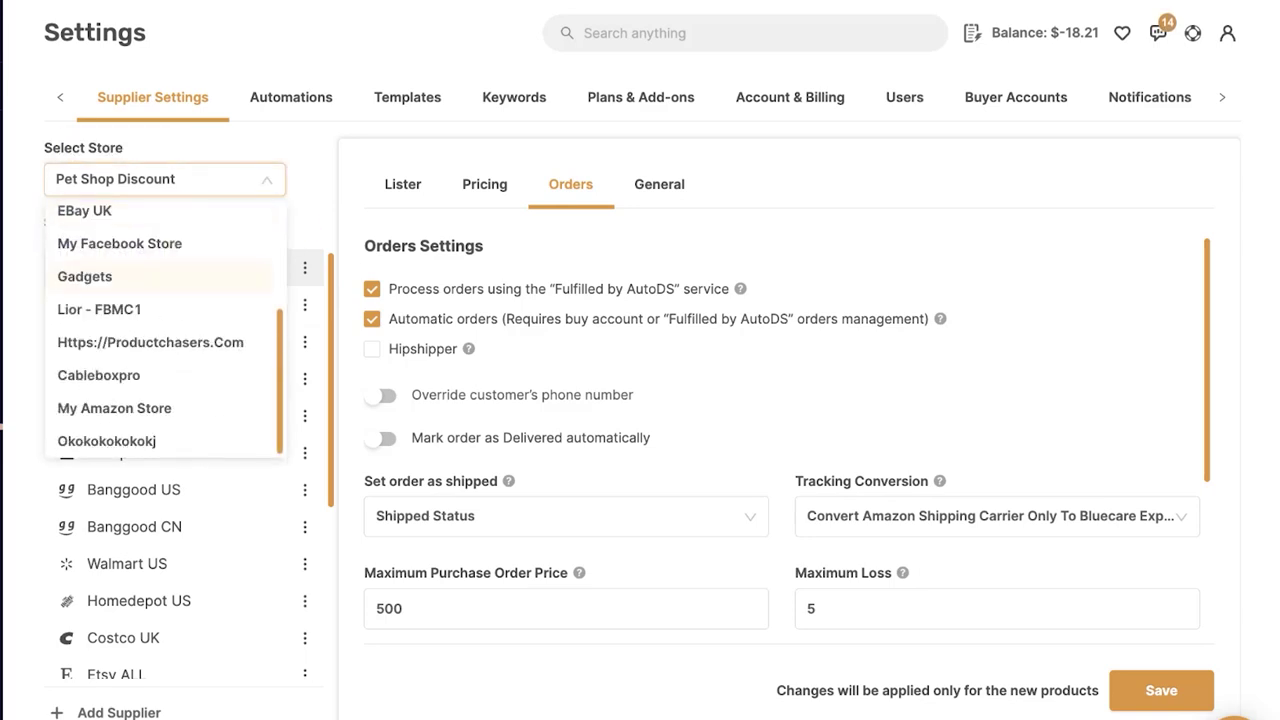
{"action": "scroll", "coordinate": [165, 284], "scroll_direction": "up", "scroll_amount": 3}
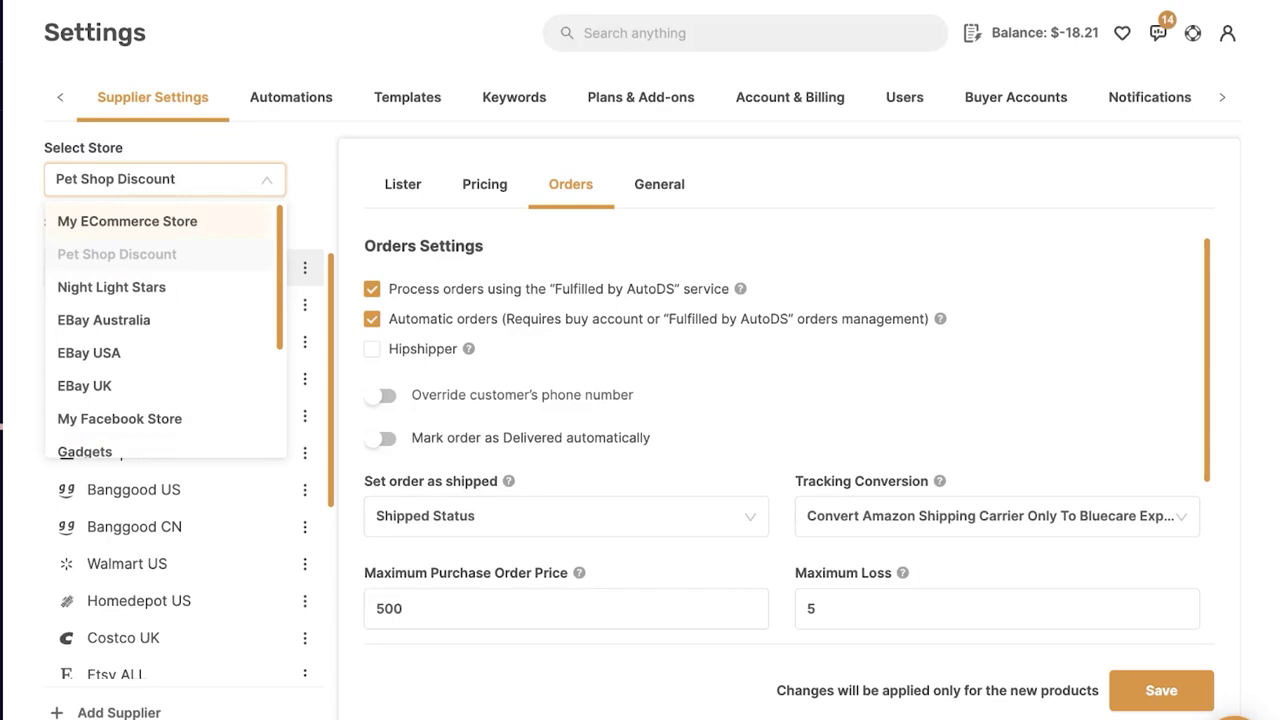
{"action": "key", "text": "Escape"}
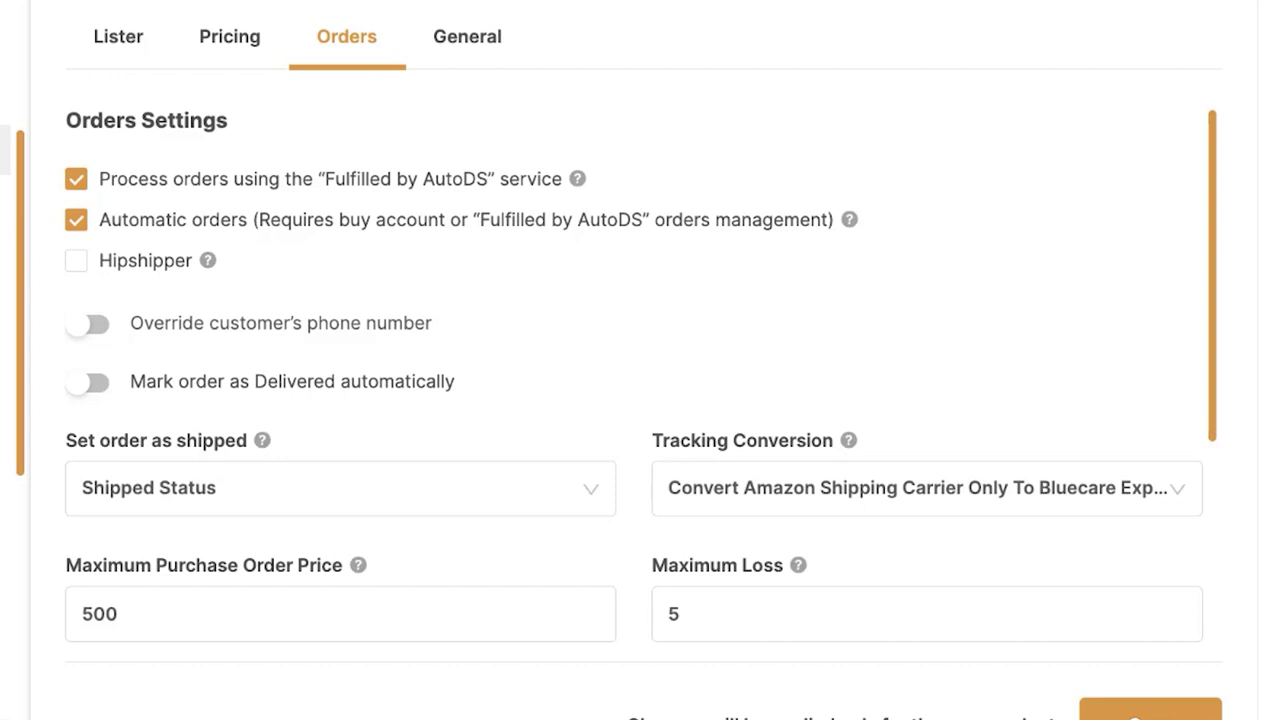
- Try toggling the Automatic orders and Hipshipper options, and restore both to their original state
{"action": "left_click", "coordinate": [76, 220]}
{"action": "left_click", "coordinate": [76, 220]}
{"action": "left_click", "coordinate": [76, 220]}
{"action": "left_click", "coordinate": [76, 220]}
{"action": "left_click", "coordinate": [76, 260]}
{"action": "left_click", "coordinate": [76, 261]}
- Enable Override customer's phone number and enter the replacement phone number
{"action": "scroll", "coordinate": [640, 400], "scroll_direction": "down", "scroll_amount": 2}
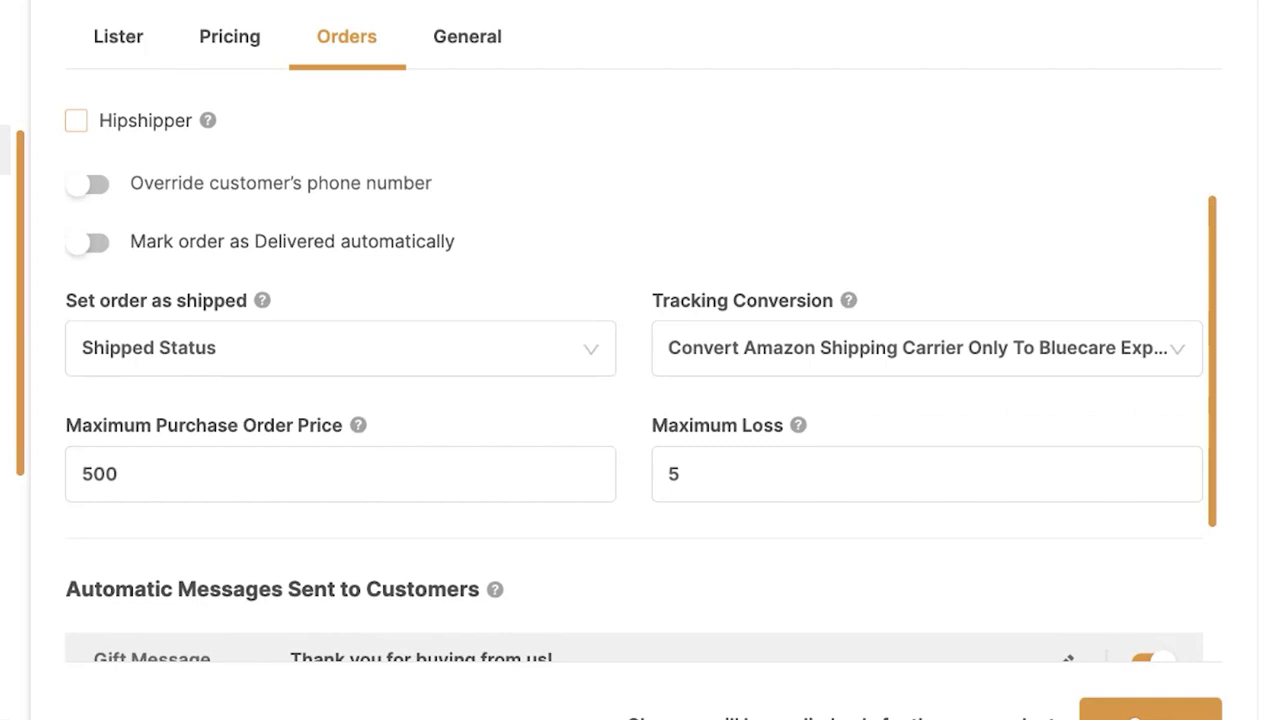
{"action": "left_click", "coordinate": [87, 184]}
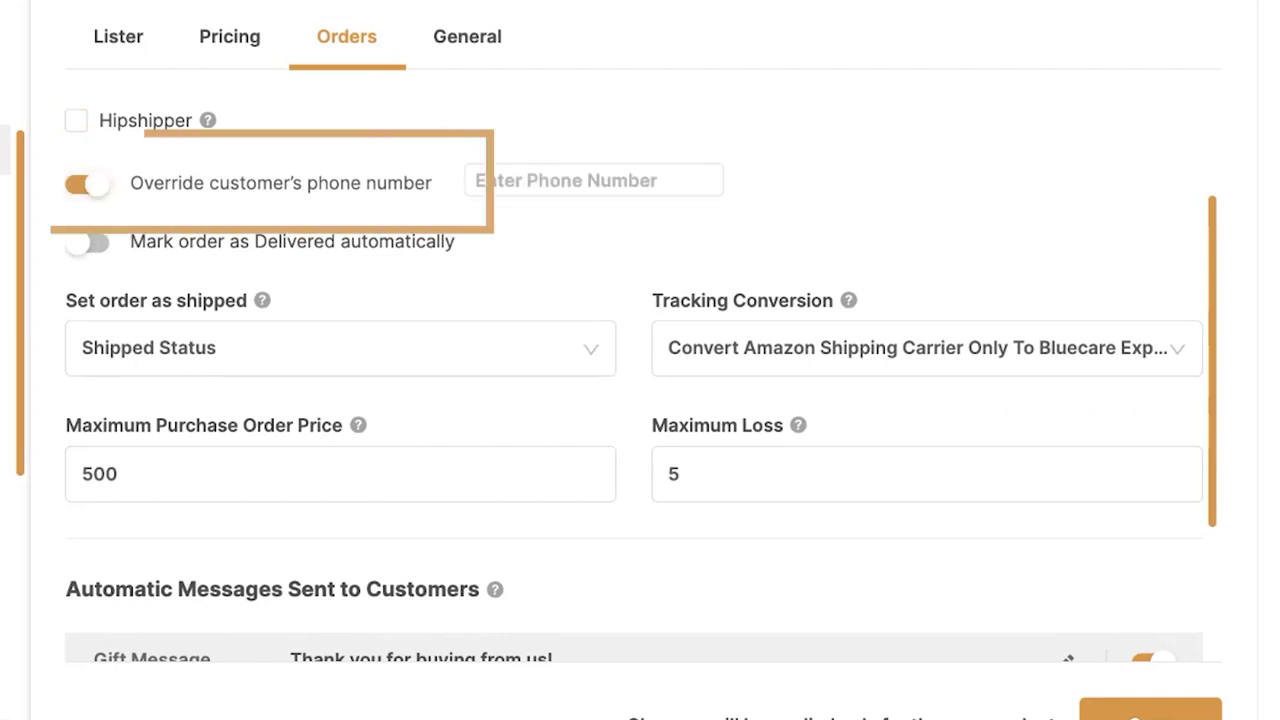
{"action": "scroll", "coordinate": [640, 400], "scroll_direction": "up", "scroll_amount": 1}
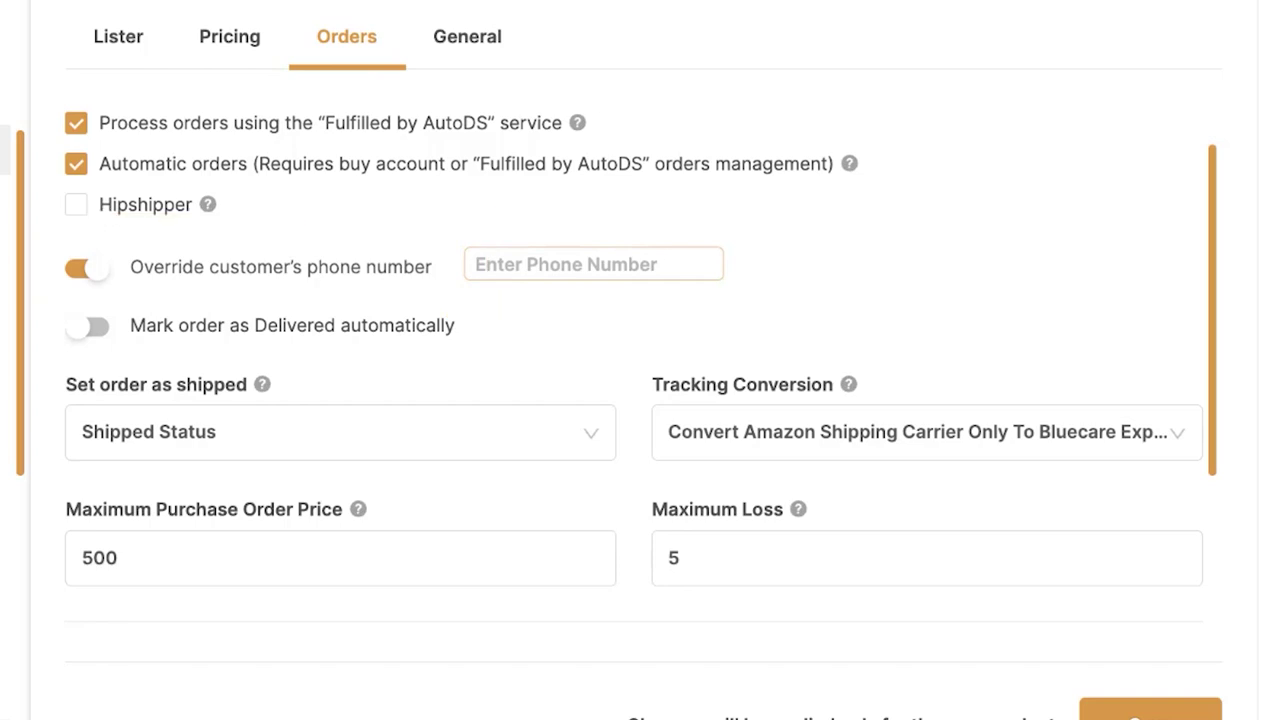
{"action": "type", "text": "999999999"}
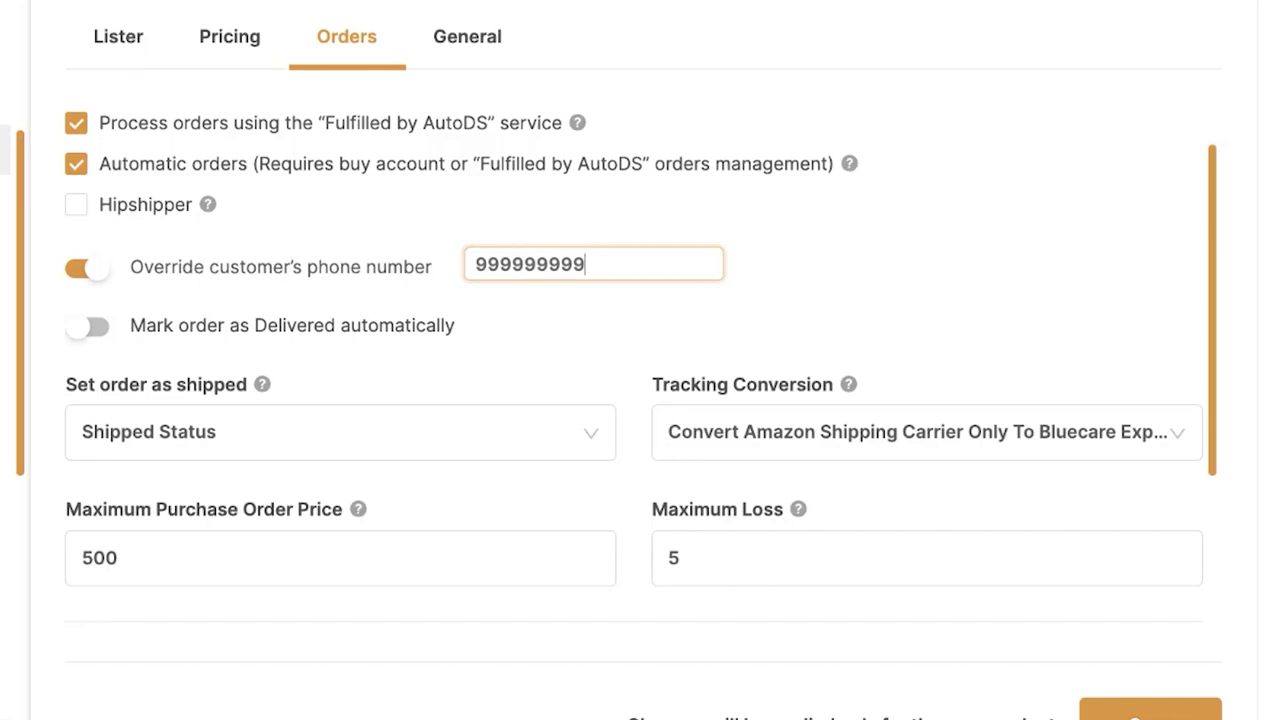
{"action": "key", "text": "Tab"}
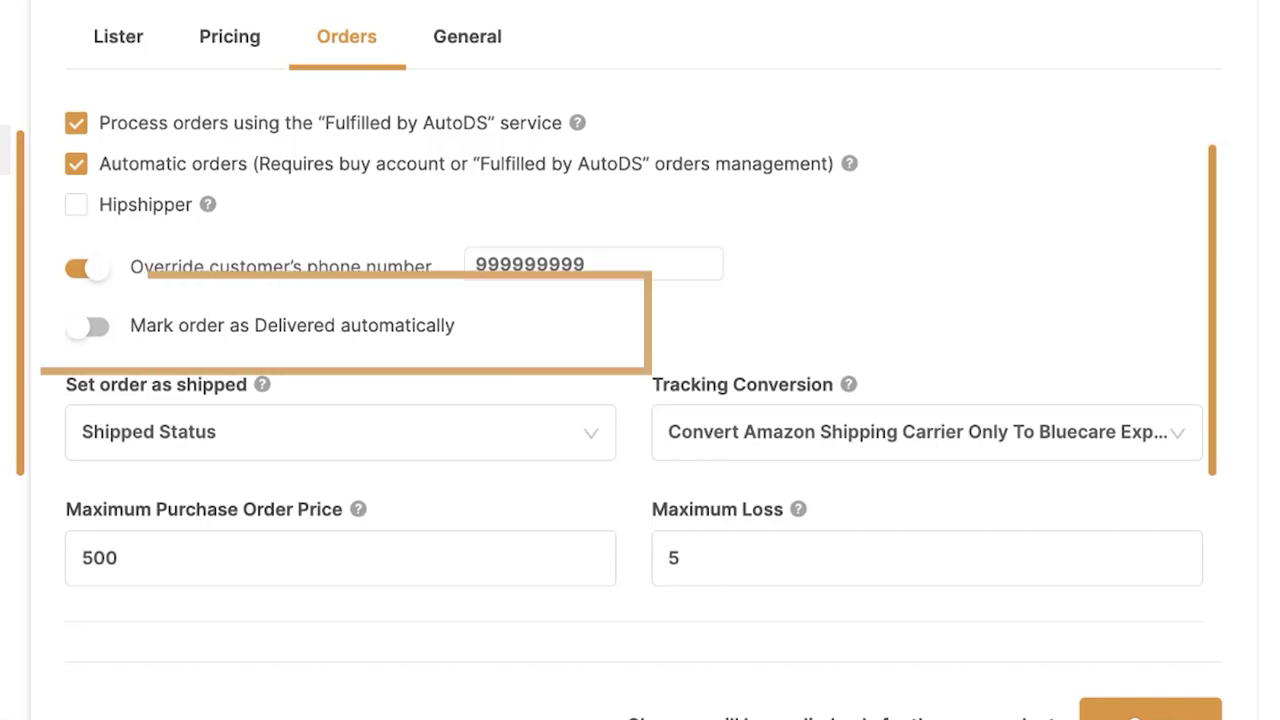
- Enable marking orders as Delivered automatically after 30 days, and check the Set order as shipped option
{"action": "left_click", "coordinate": [88, 327]}
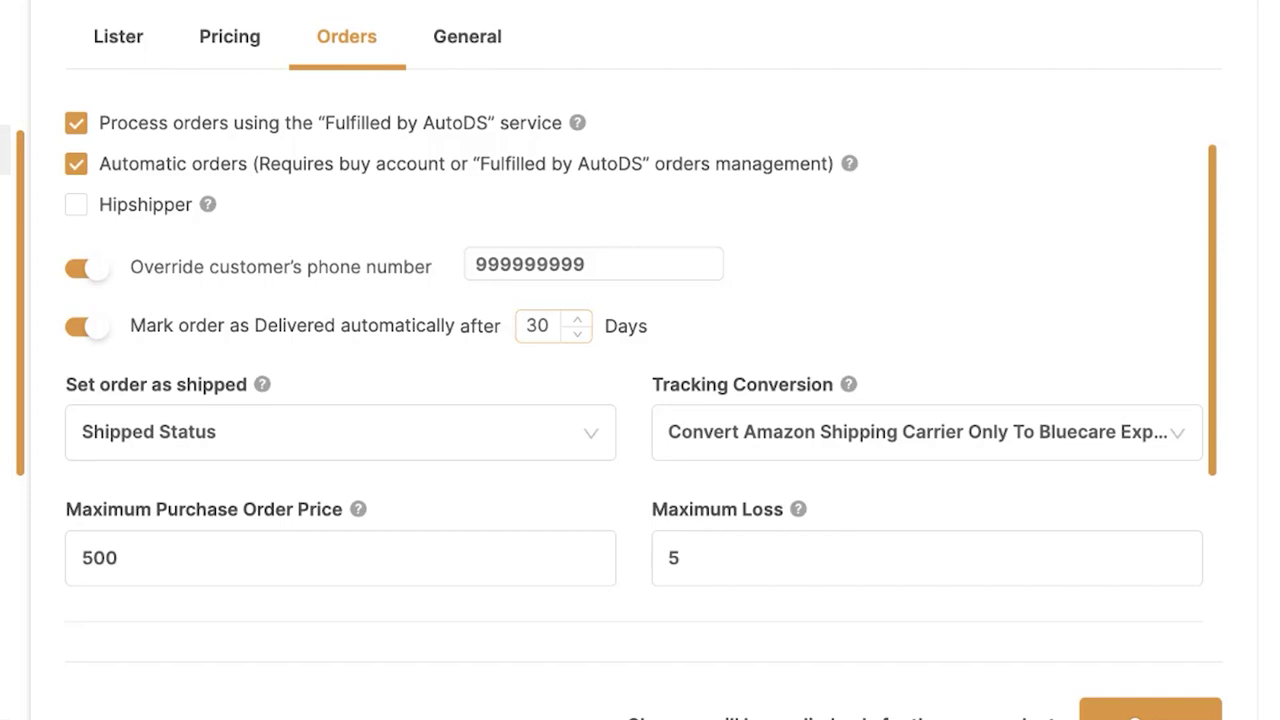
{"action": "scroll", "coordinate": [640, 400], "scroll_direction": "down", "scroll_amount": 2}
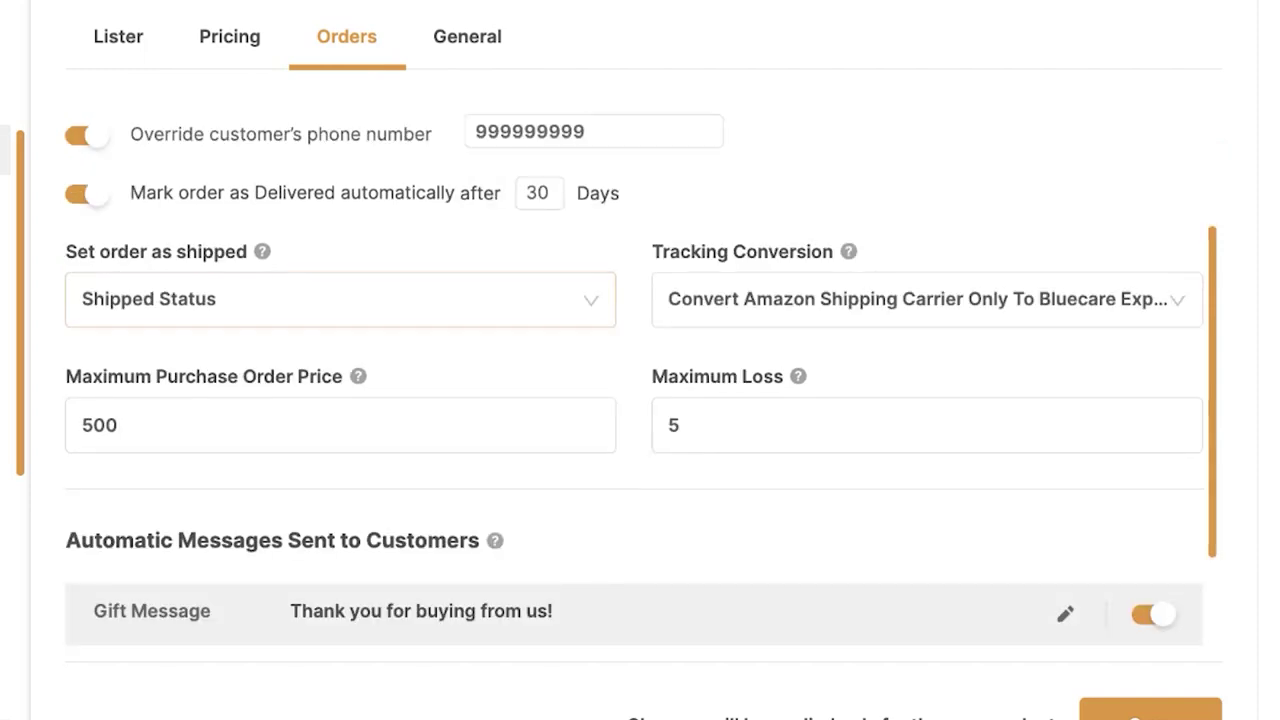
{"action": "left_click", "coordinate": [340, 300]}
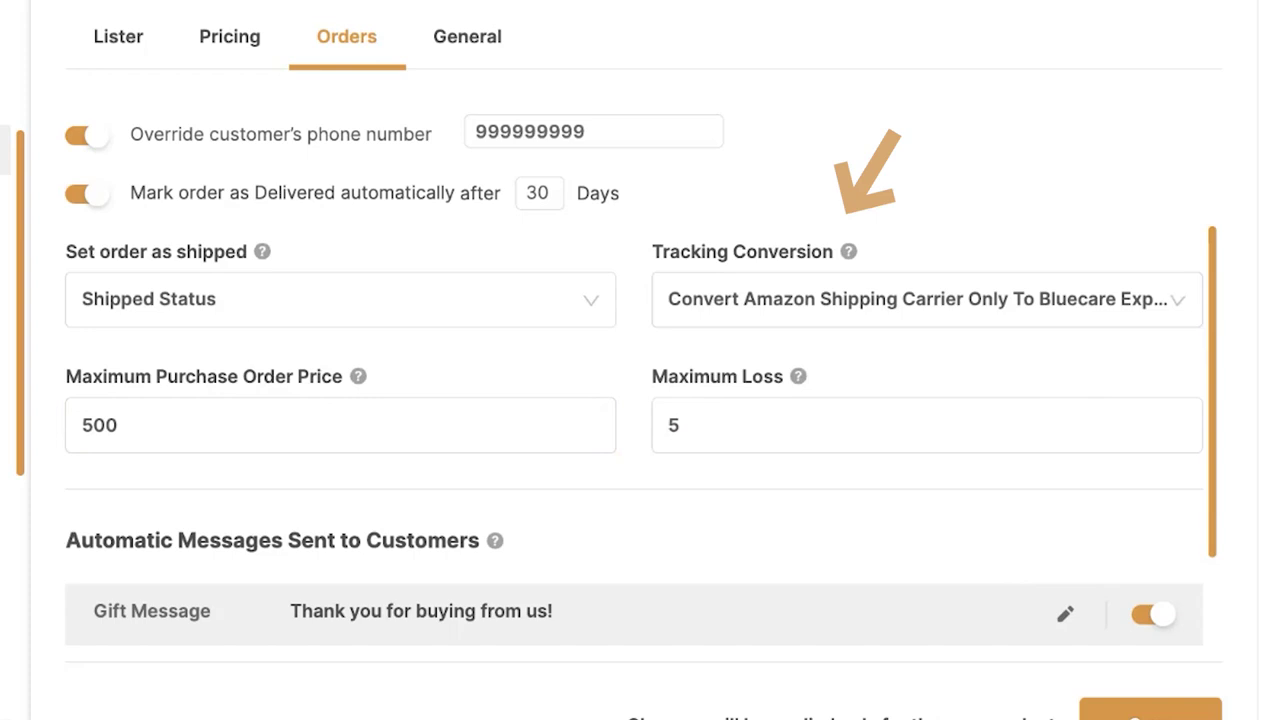
- Set Tracking Conversion to Disabled in the Orders settings
{"action": "left_click", "coordinate": [926, 299]}
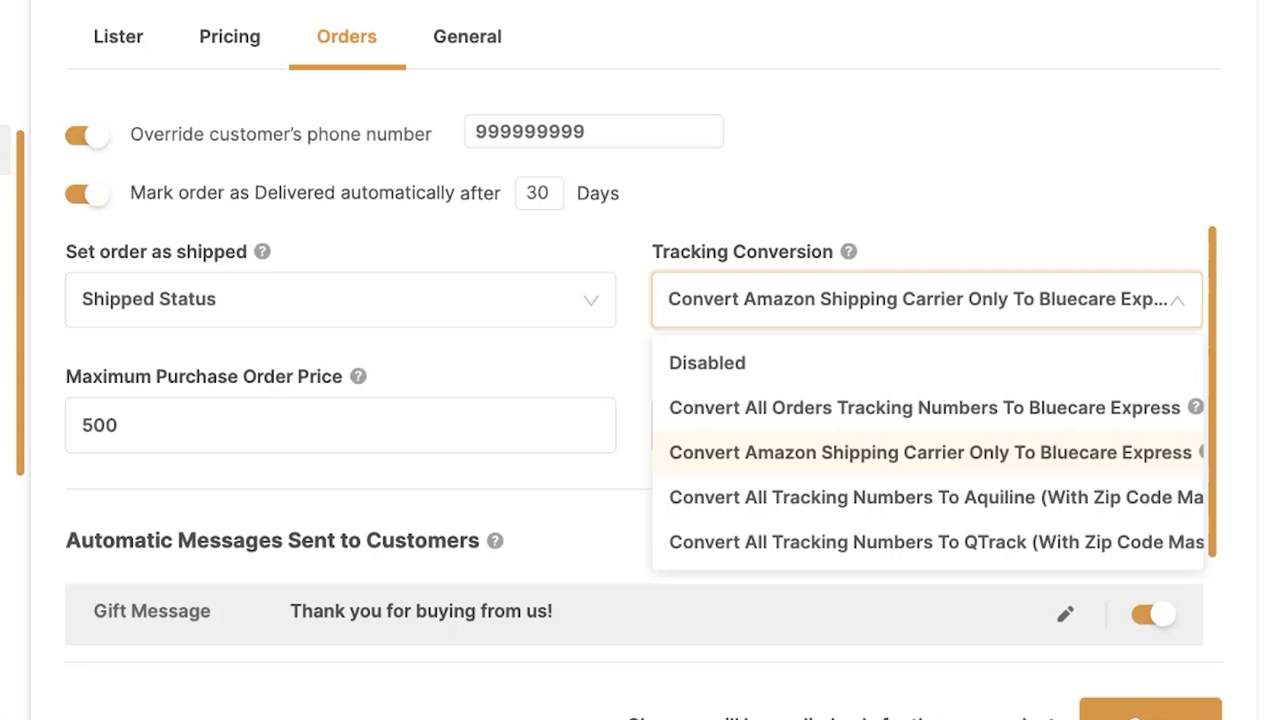
{"action": "left_click", "coordinate": [708, 363]}
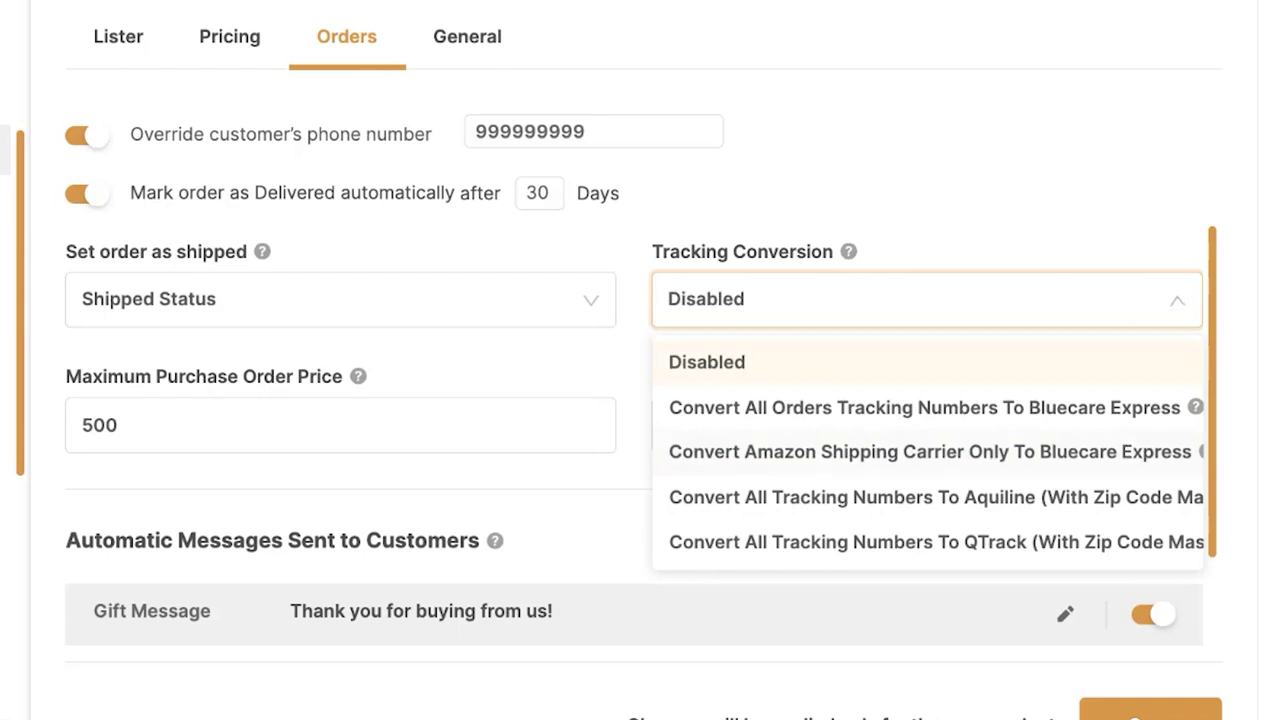
- Set Tracking Conversion to Convert All Orders Tracking Numbers To Bluecare Express, and set Maximum Loss to 2
{"action": "left_click", "coordinate": [926, 300]}
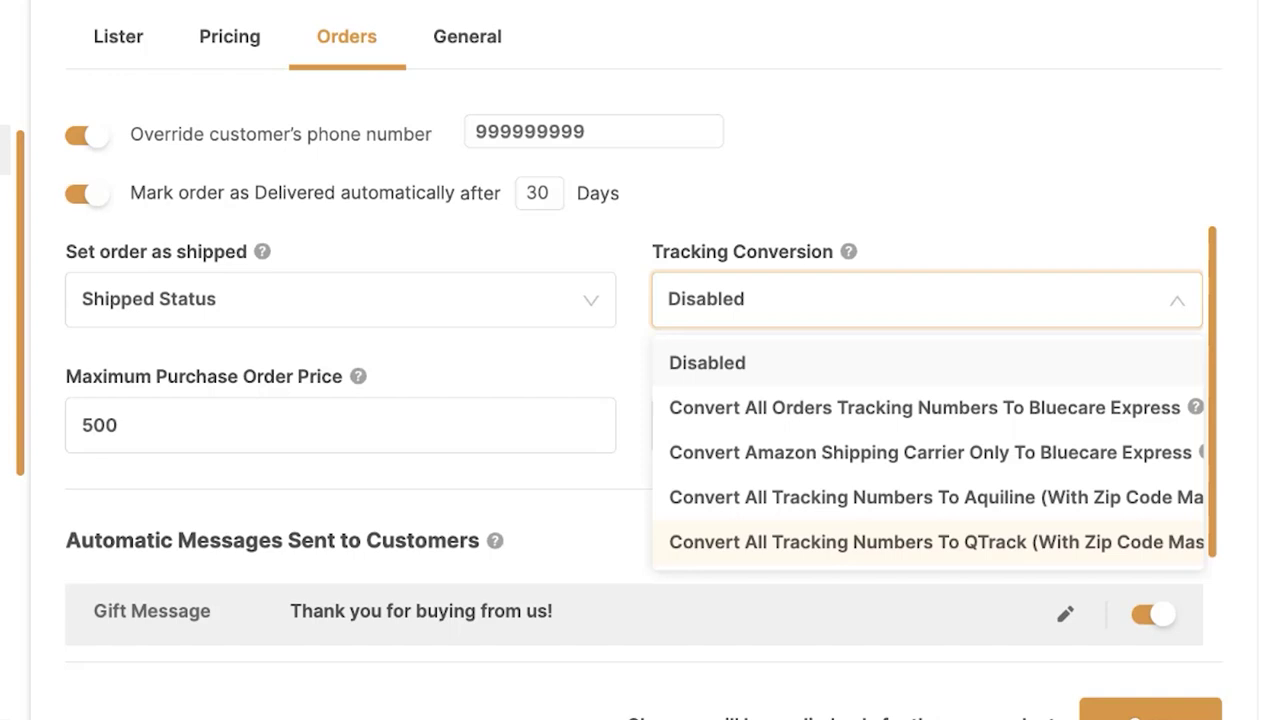
{"action": "left_click", "coordinate": [924, 408]}
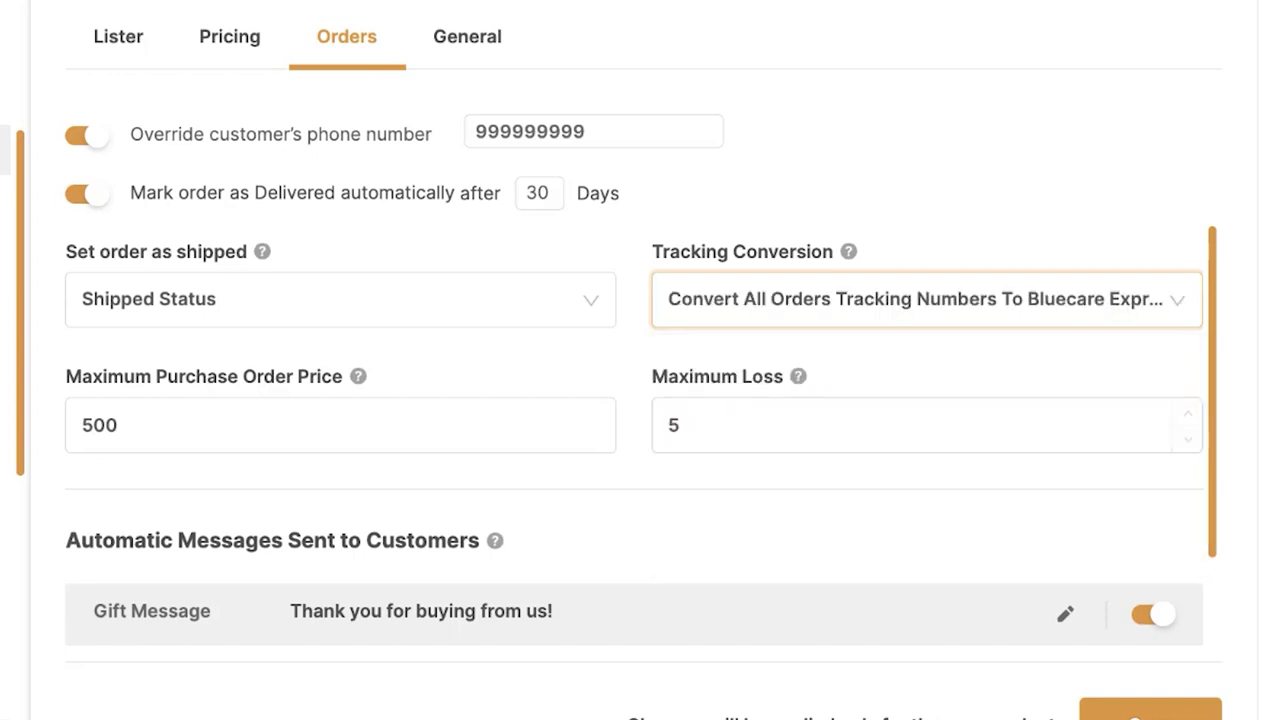
{"action": "left_click", "coordinate": [340, 425]}
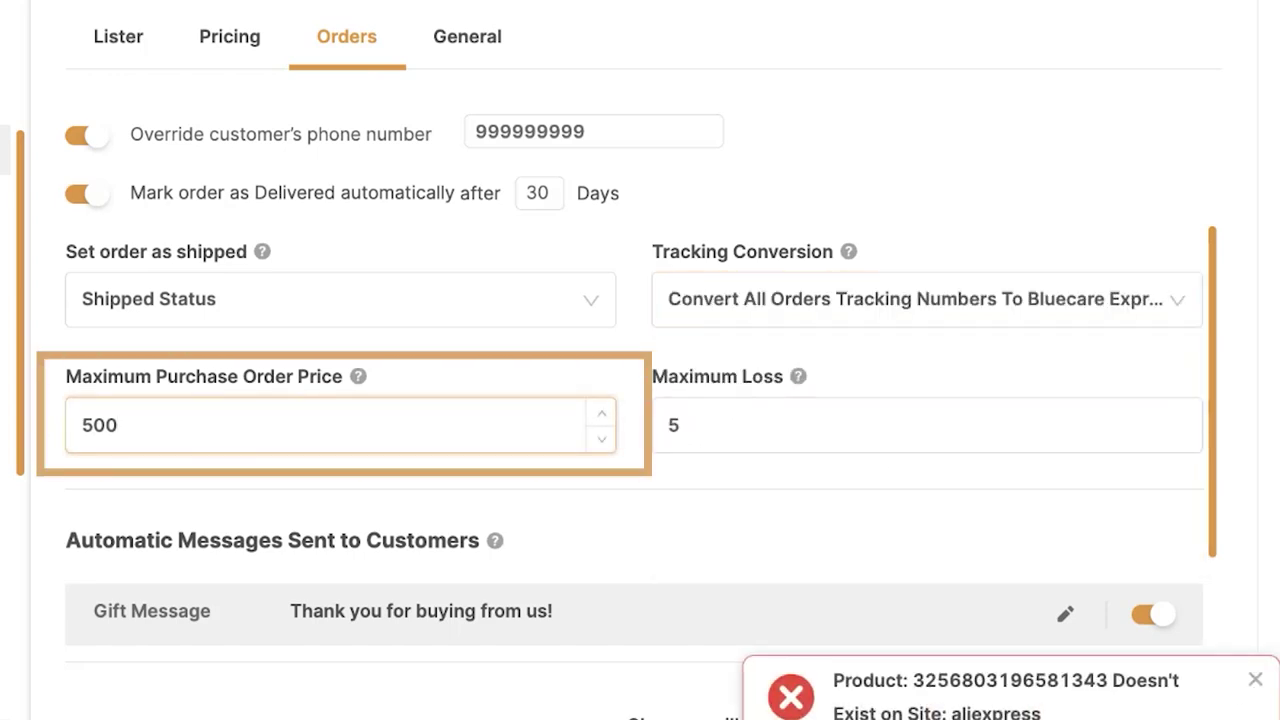
{"action": "key", "text": "ctrl+a"}
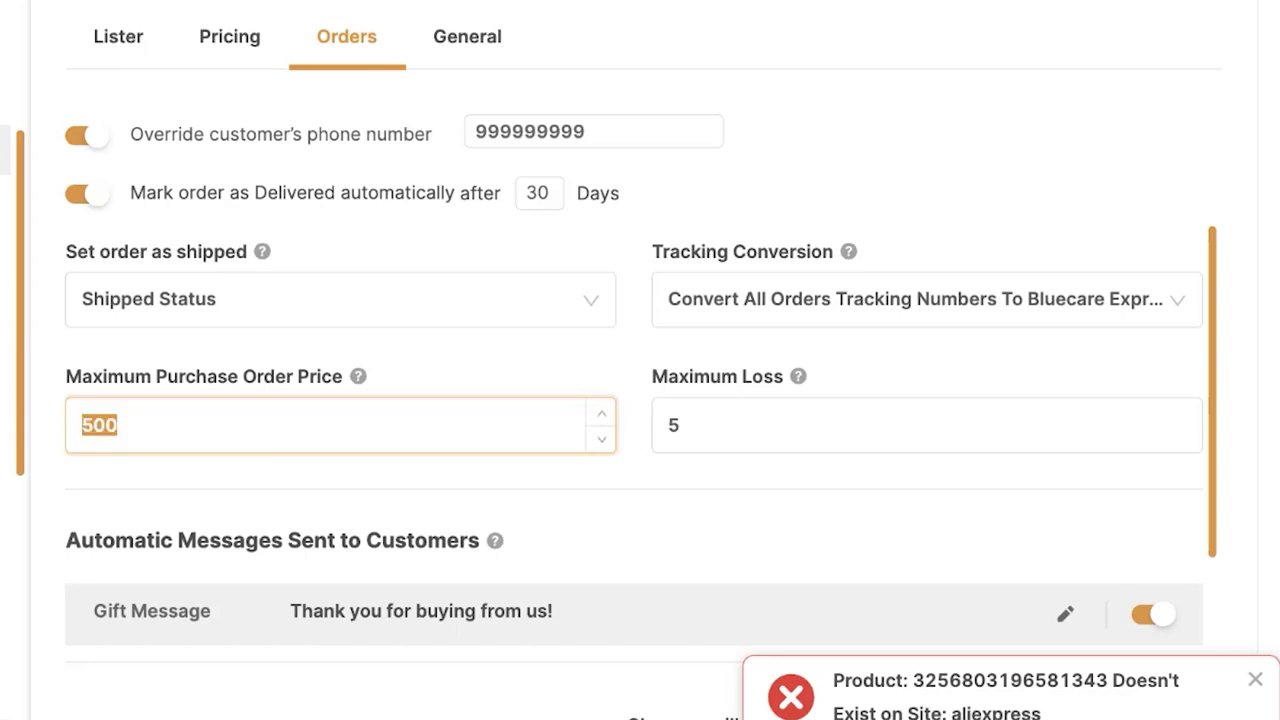
{"action": "key", "text": "Tab"}
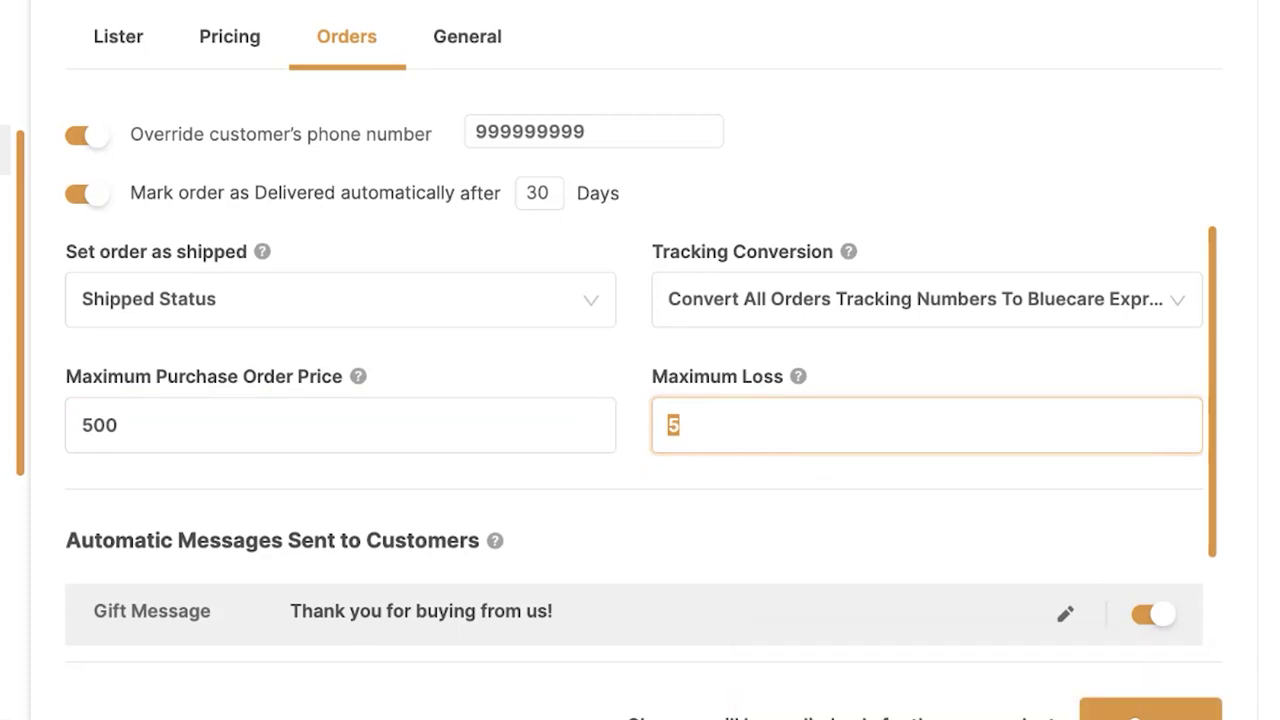
{"action": "type", "text": "2"}
- Open the automatic Gift Message for editing and enter You-store as its sender
{"action": "scroll", "coordinate": [634, 390], "scroll_direction": "down", "scroll_amount": 2}
{"action": "scroll", "coordinate": [634, 390], "scroll_direction": "up", "scroll_amount": 3}
{"action": "scroll", "coordinate": [634, 390], "scroll_direction": "down", "scroll_amount": 2}
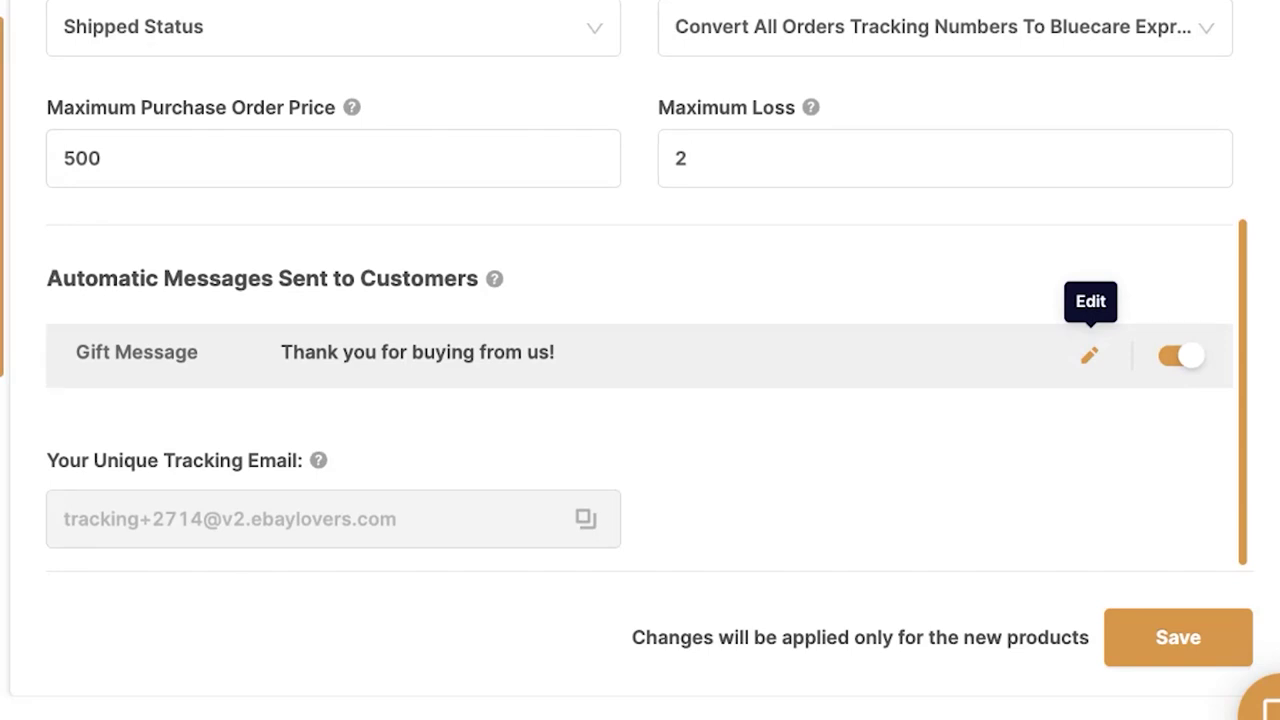
{"action": "left_click", "coordinate": [1089, 356]}
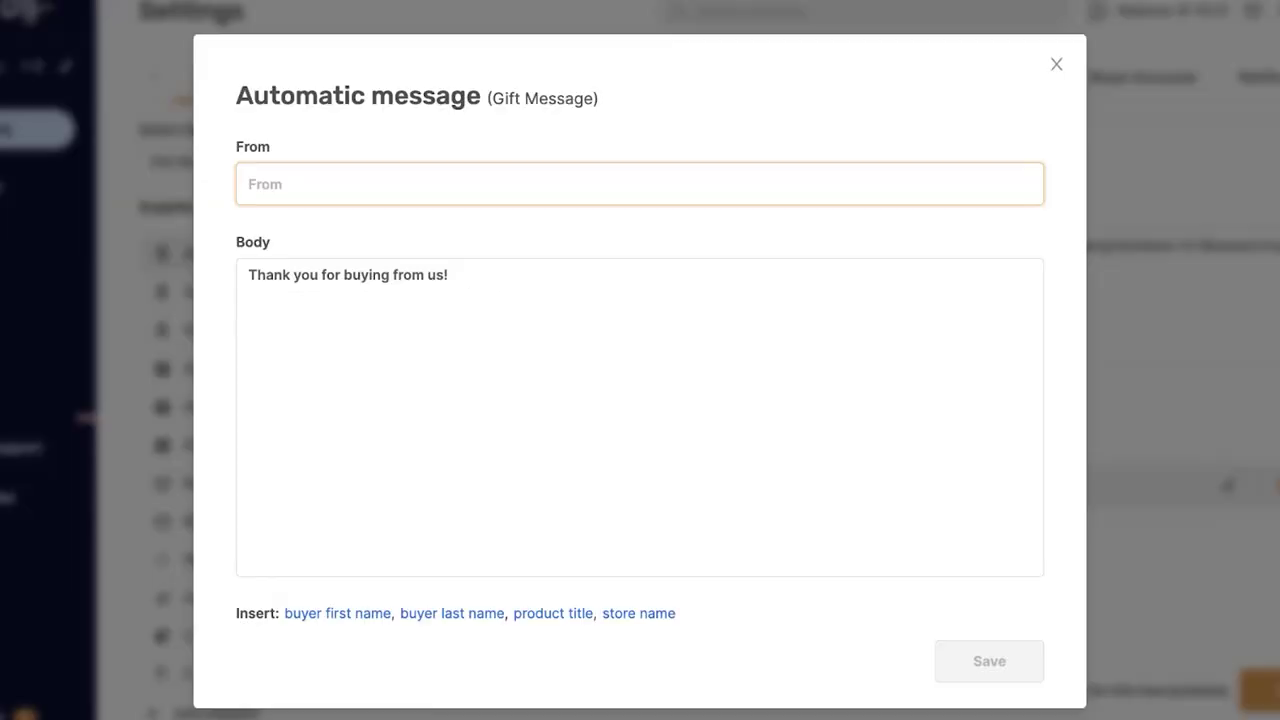
{"action": "type", "text": "You-store"}
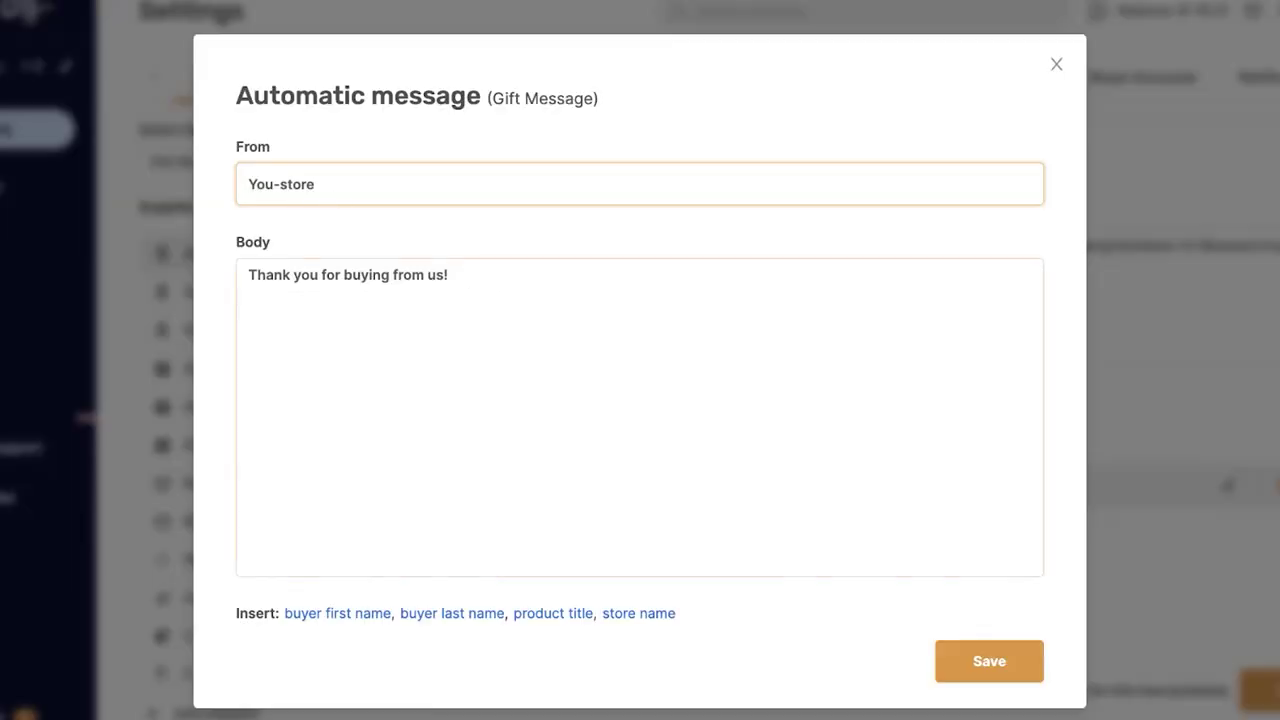
- Extend the message body with "We appreciate it, and hope the product meets your satisfaction. Don't forget to leave a positive review etc. etc. etc."
{"action": "left_click", "coordinate": [448, 275]}
{"action": "key", "text": "ctrl+a"}
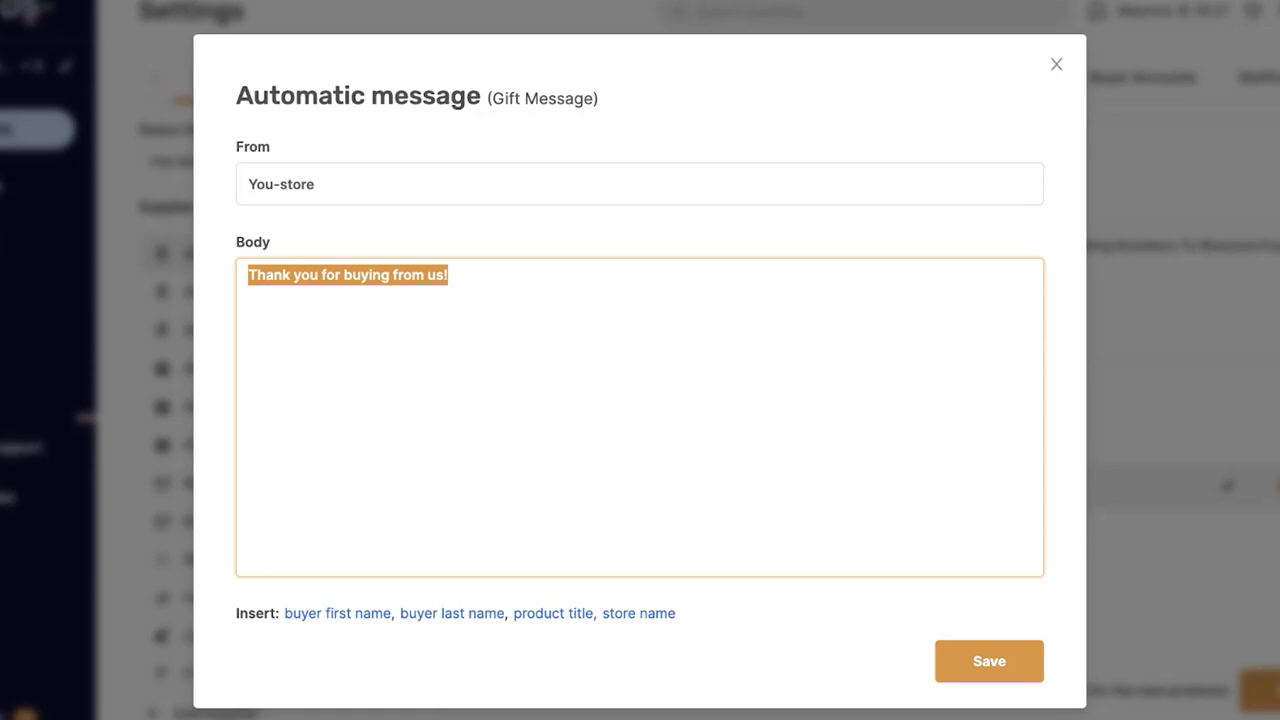
{"action": "key", "text": "Right"}
{"action": "type", "text": "We appreciate it"}
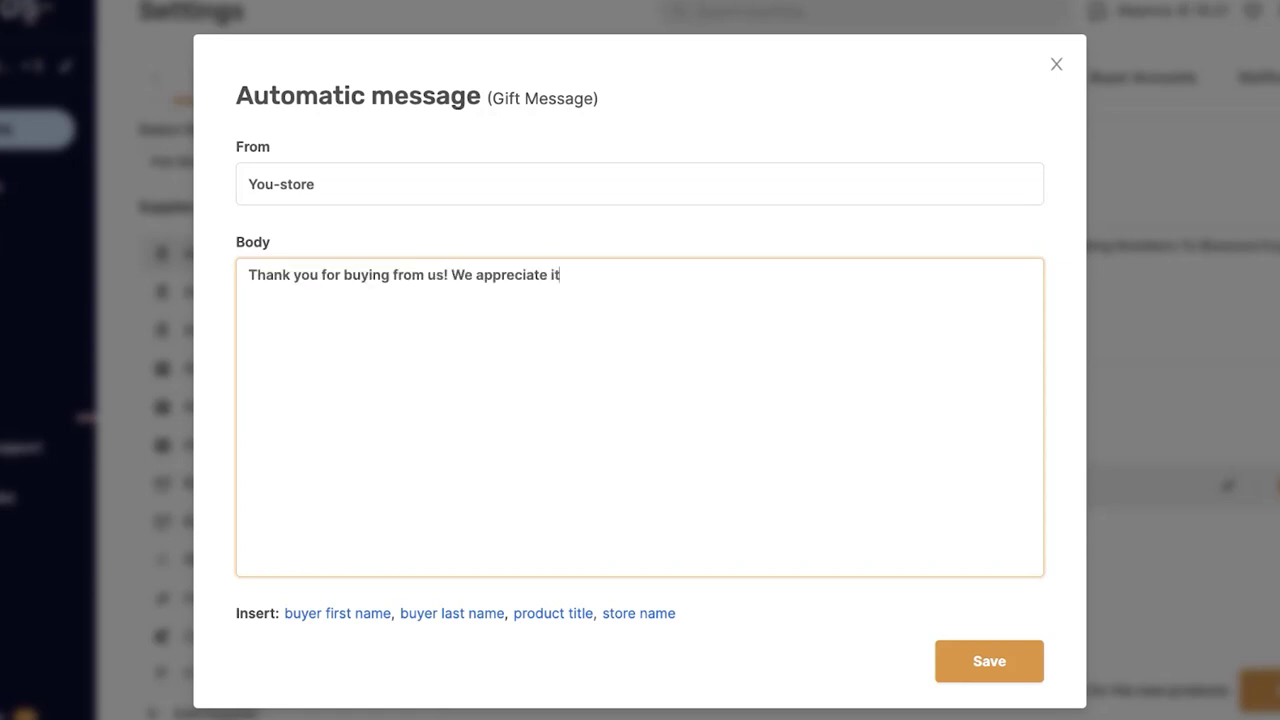
{"action": "type", "text": ", and hope the prod"}
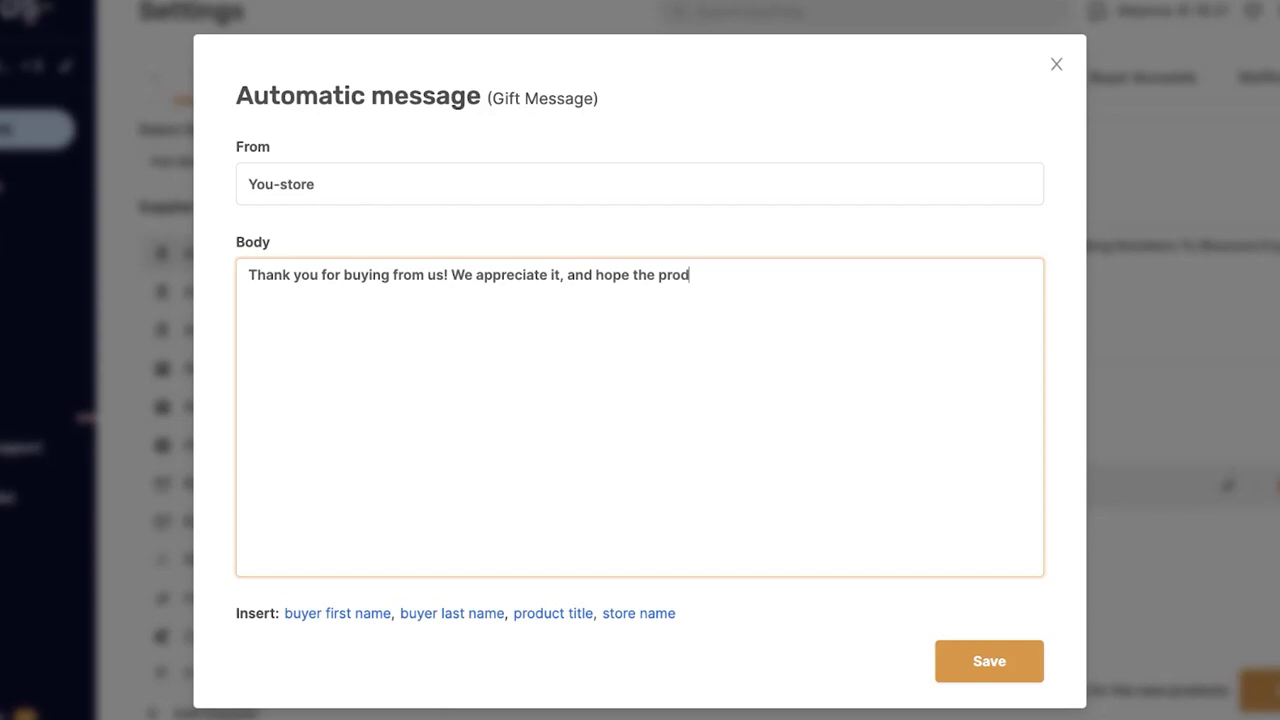
{"action": "type", "text": "uct meets your sat"}
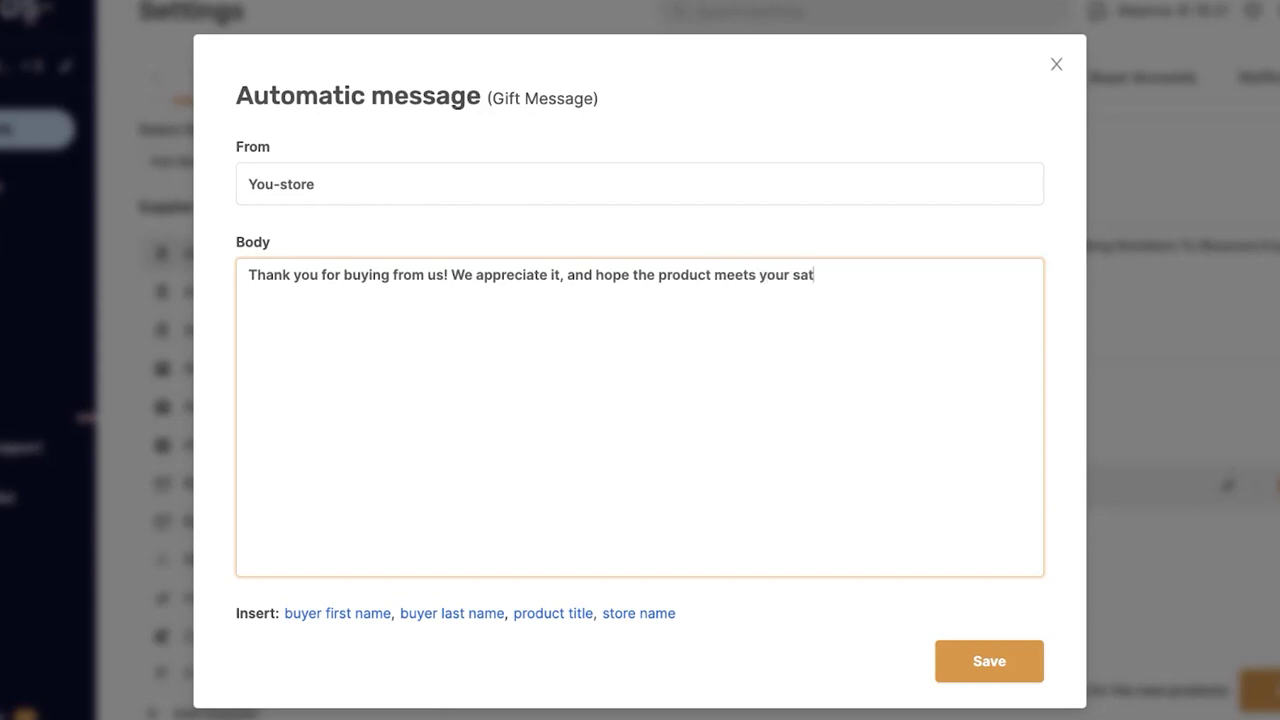
{"action": "type", "text": "isfaction. Don't forget to olea"}
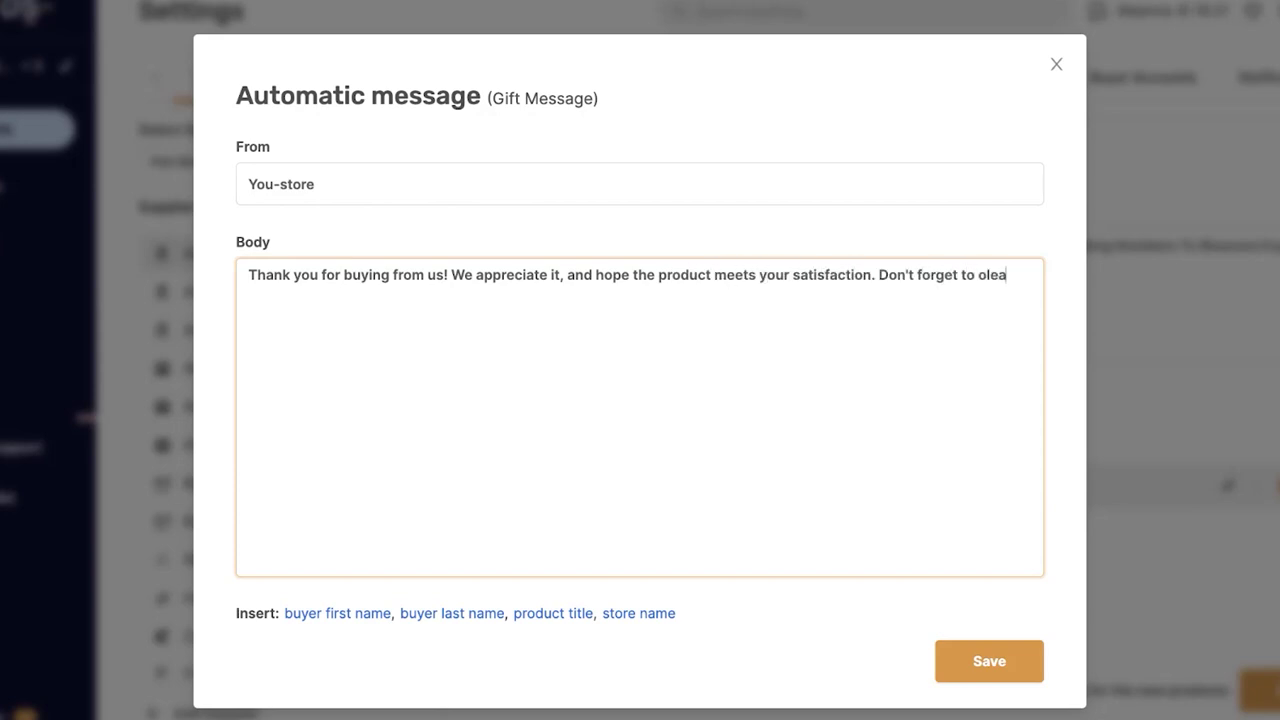
{"action": "key", "text": "BackSpace"}
{"action": "key", "text": "BackSpace"}
{"action": "key", "text": "BackSpace"}
{"action": "key", "text": "BackSpace"}
{"action": "type", "text": "leave a positive review"}
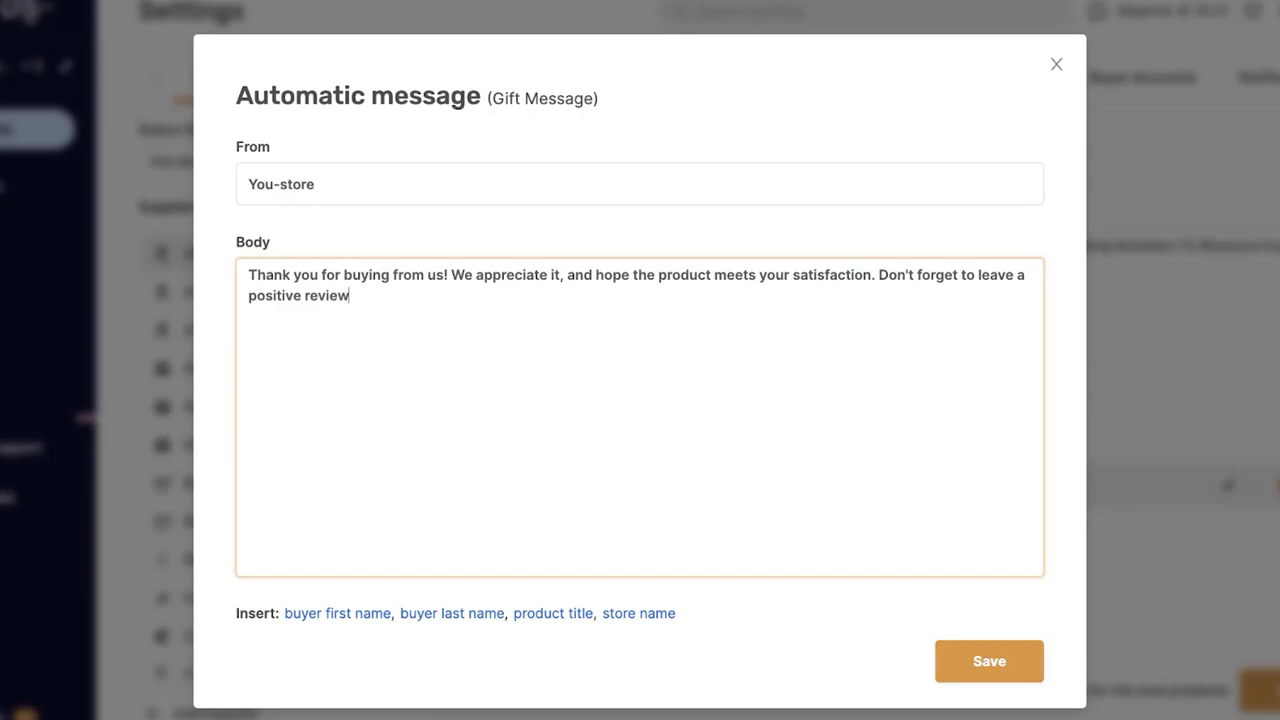
{"action": "type", "text": " etc. etc. etc."}
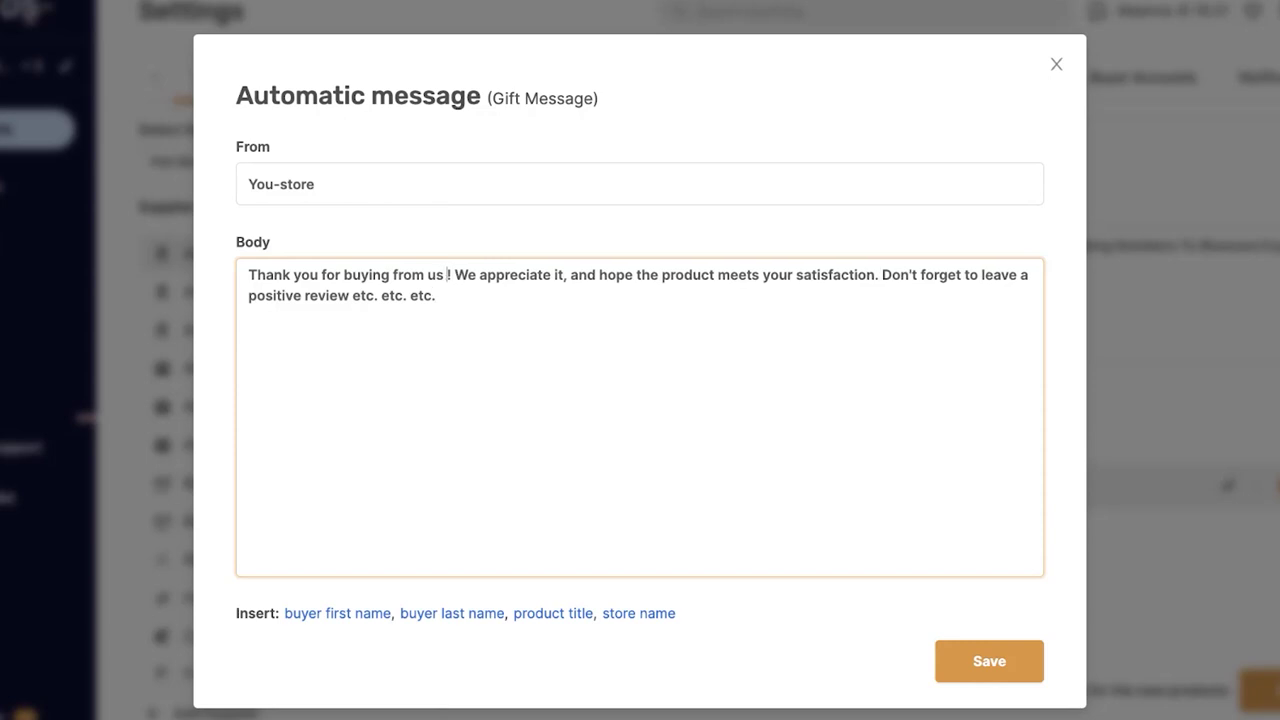
- Insert the buyer first name placeholder after "buying from us" in the message body, and save the Gift Message
{"action": "left_click", "coordinate": [337, 613]}
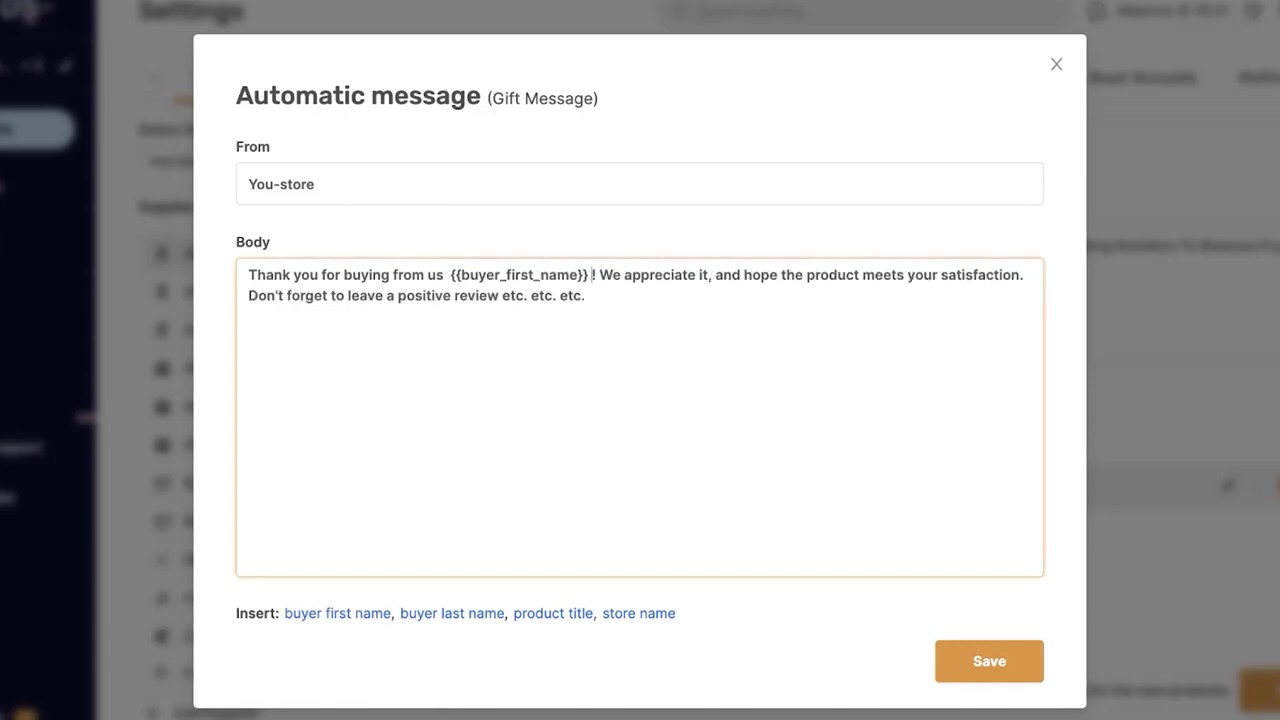
{"action": "key", "text": "Delete"}
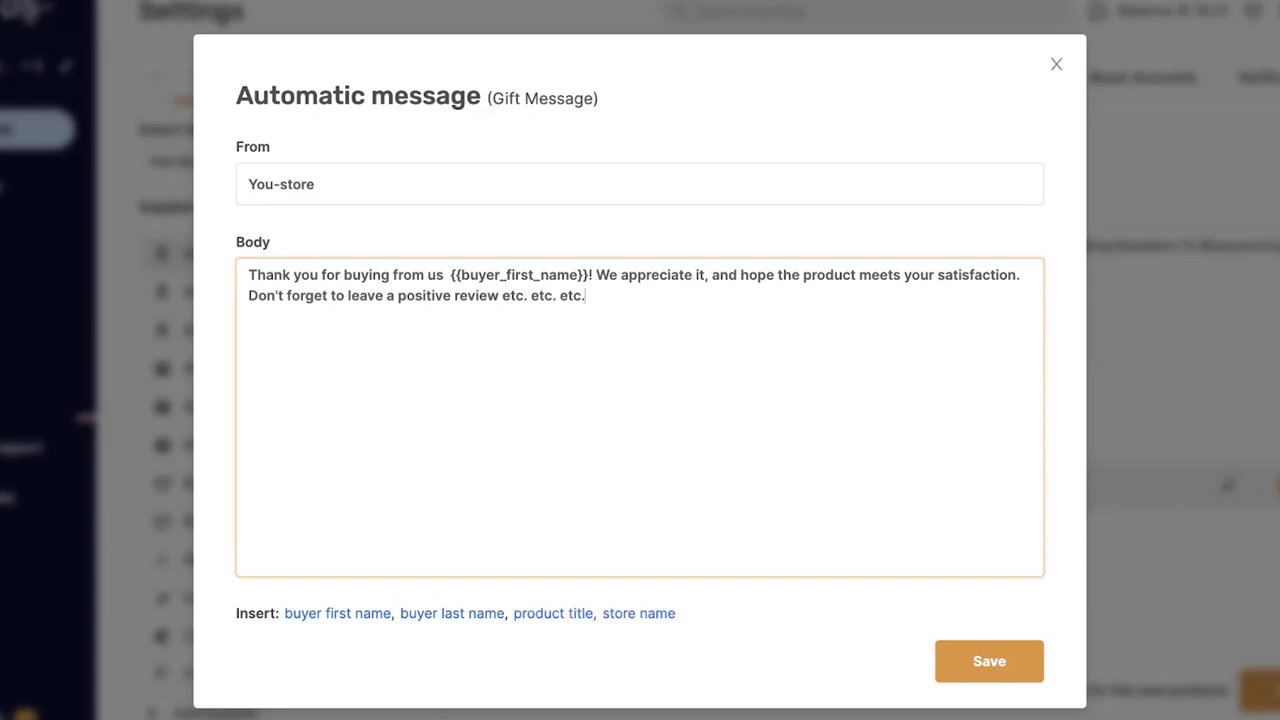
{"action": "left_click", "coordinate": [989, 661]}
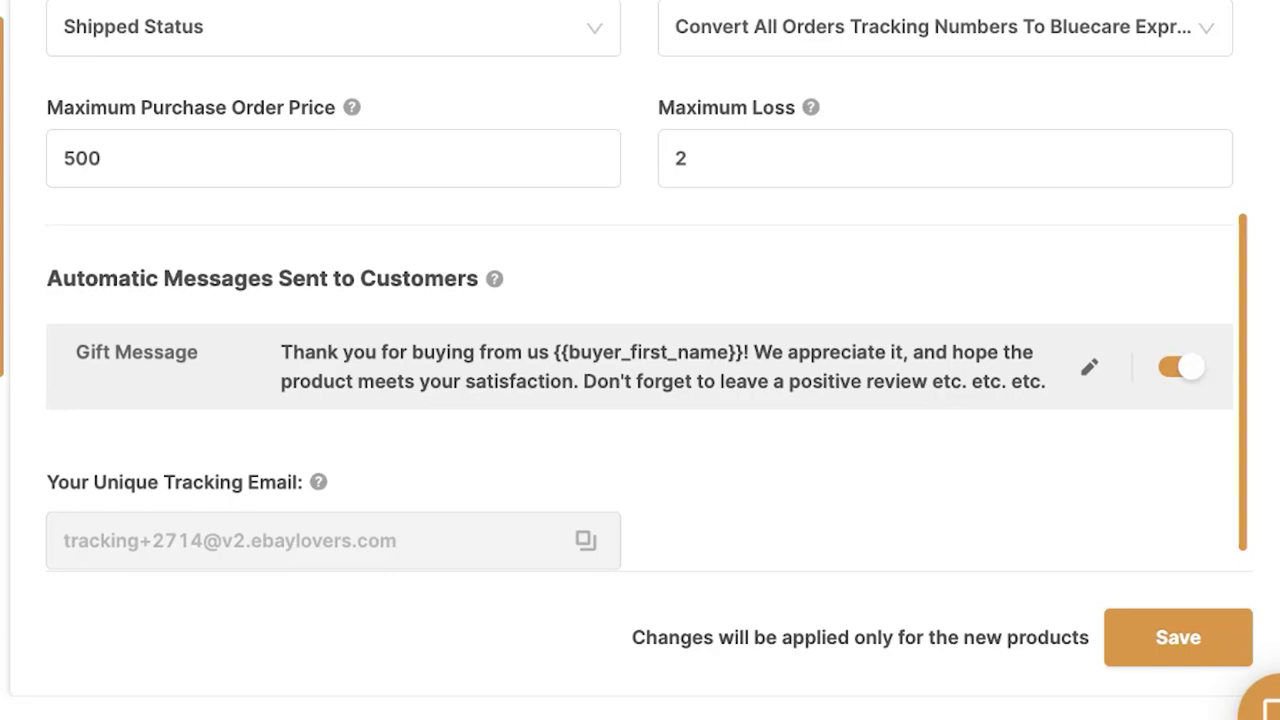
- Set the Default Weight Unit to Lb in the supplier's General settings
{"action": "scroll", "coordinate": [640, 340], "scroll_direction": "down", "scroll_amount": 1}
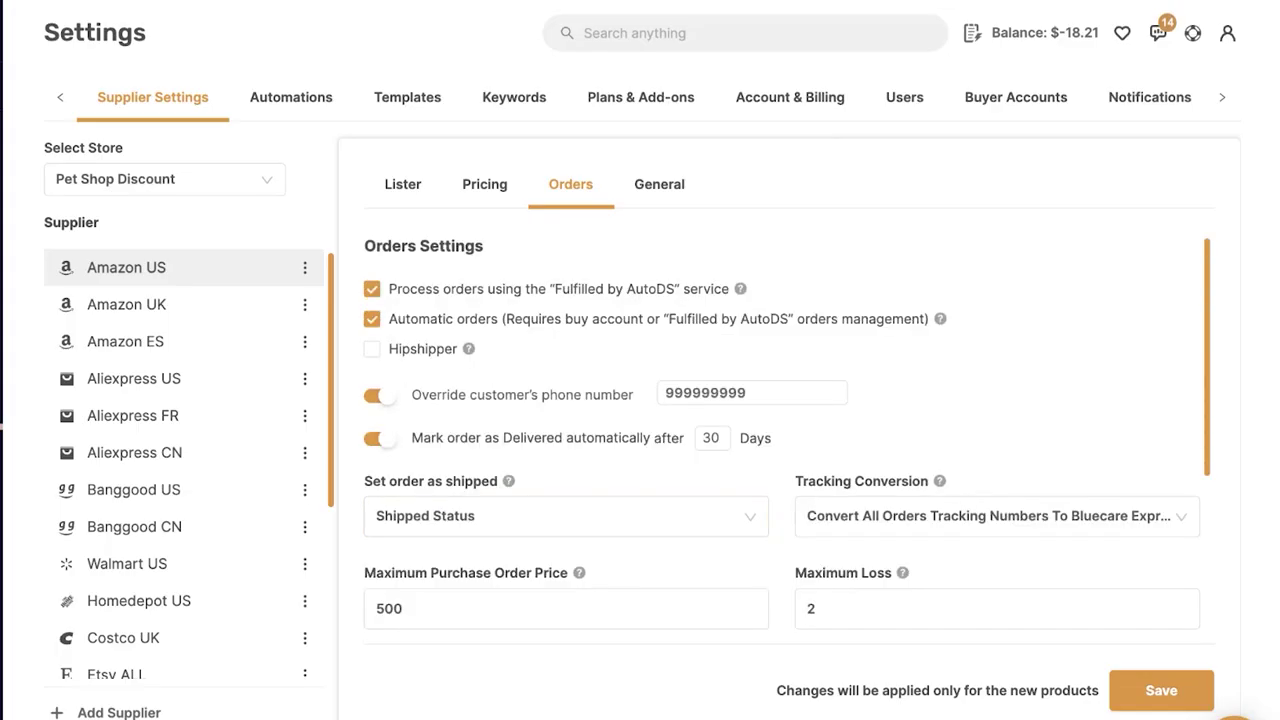
{"action": "scroll", "coordinate": [785, 440], "scroll_direction": "down", "scroll_amount": 3}
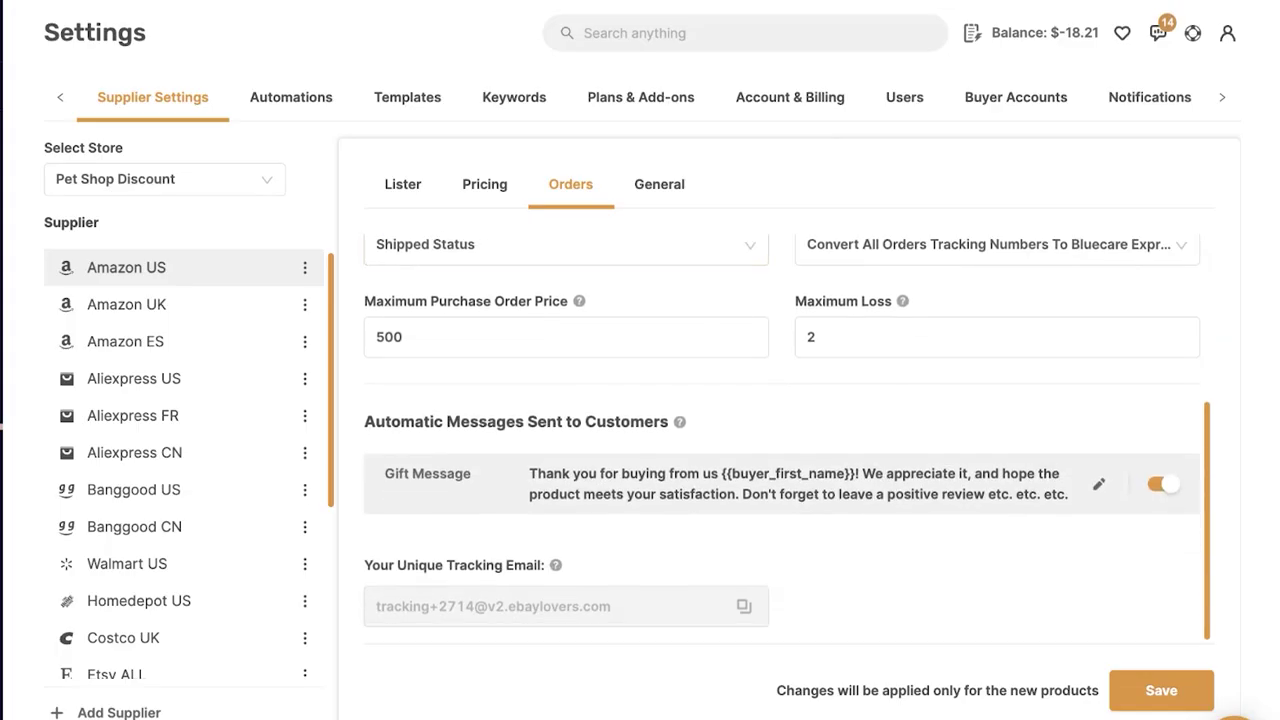
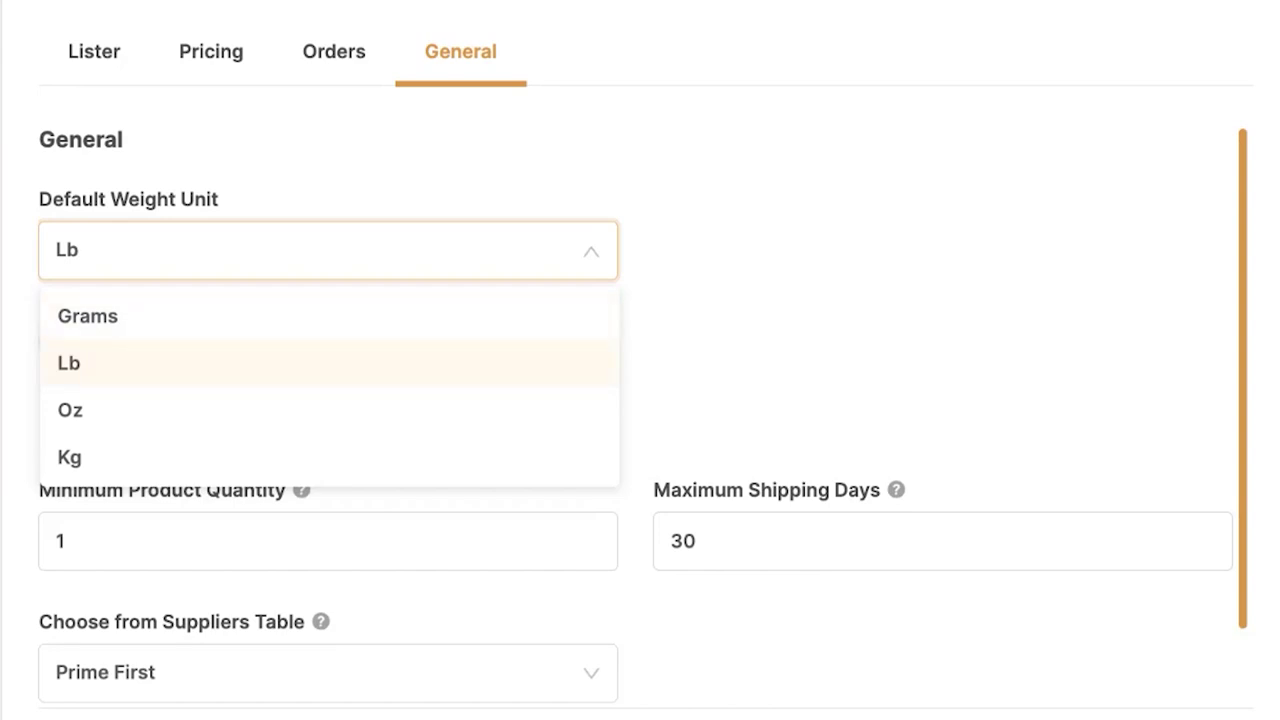
{"action": "left_click", "coordinate": [200, 363]}
- Try the Automatic SKU Filling option and turn it back off
{"action": "scroll", "coordinate": [640, 420], "scroll_direction": "down", "scroll_amount": 1}
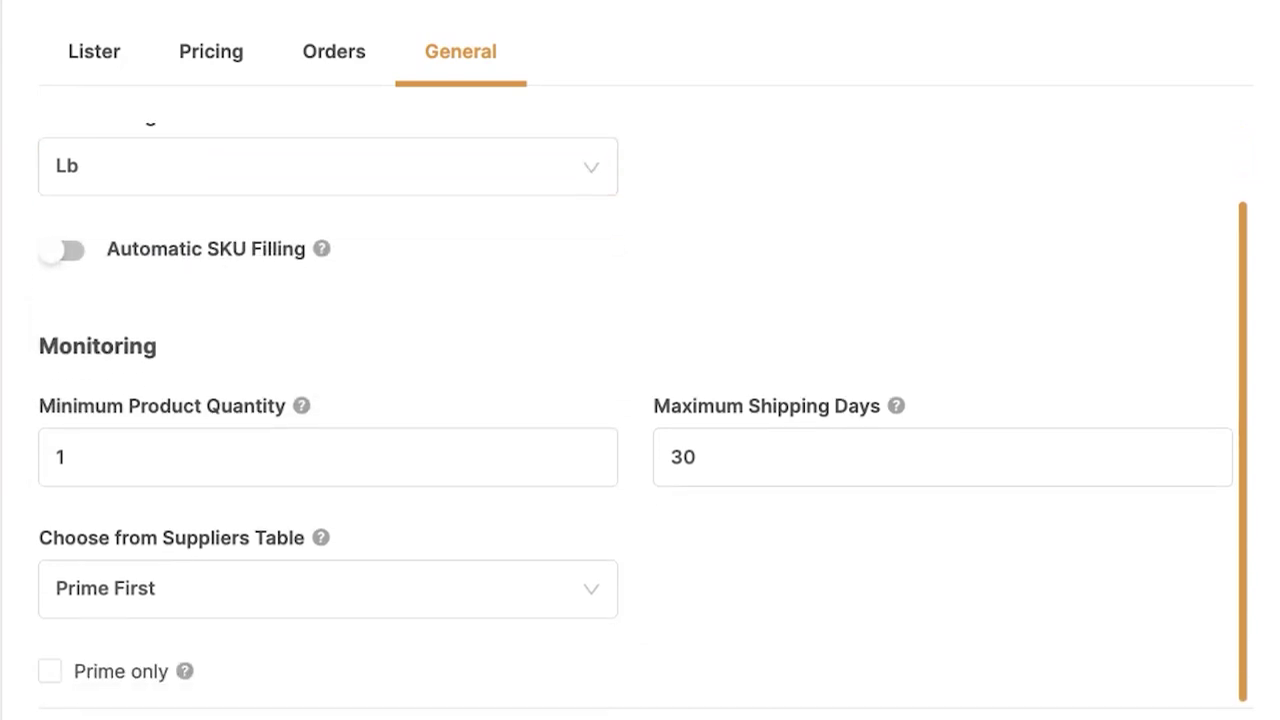
{"action": "left_click", "coordinate": [62, 250]}
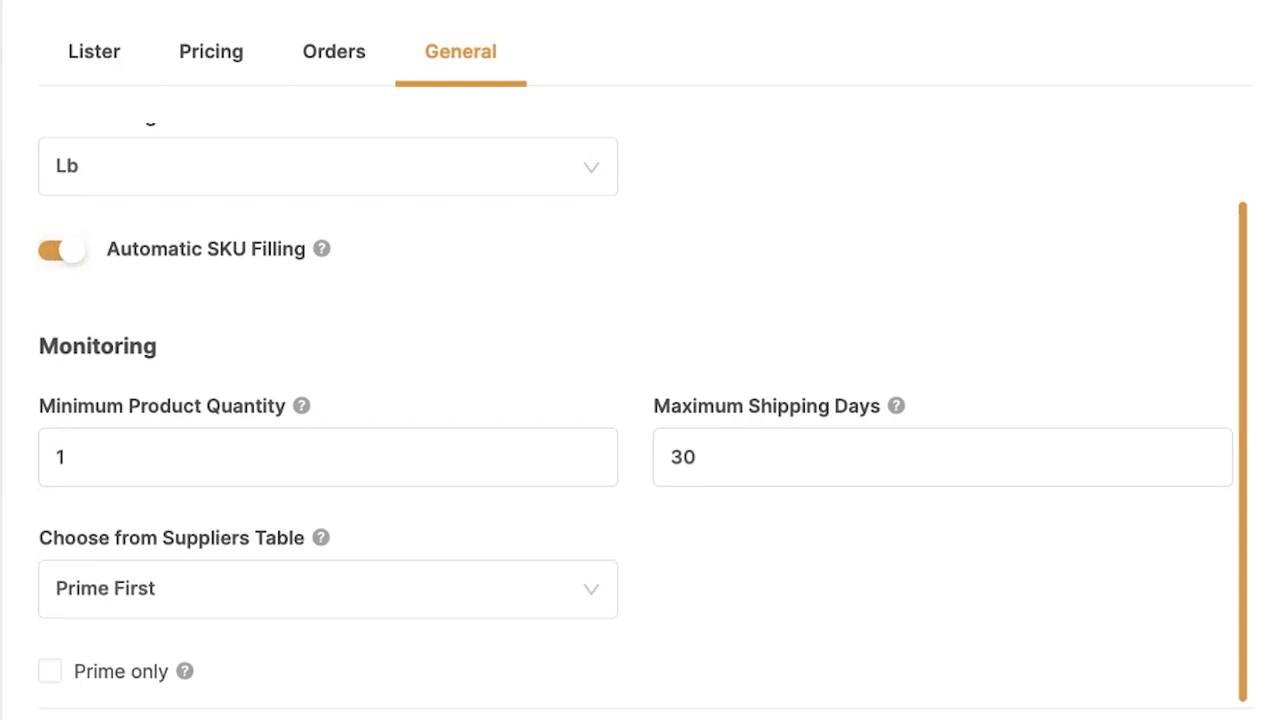
{"action": "left_click", "coordinate": [62, 250]}
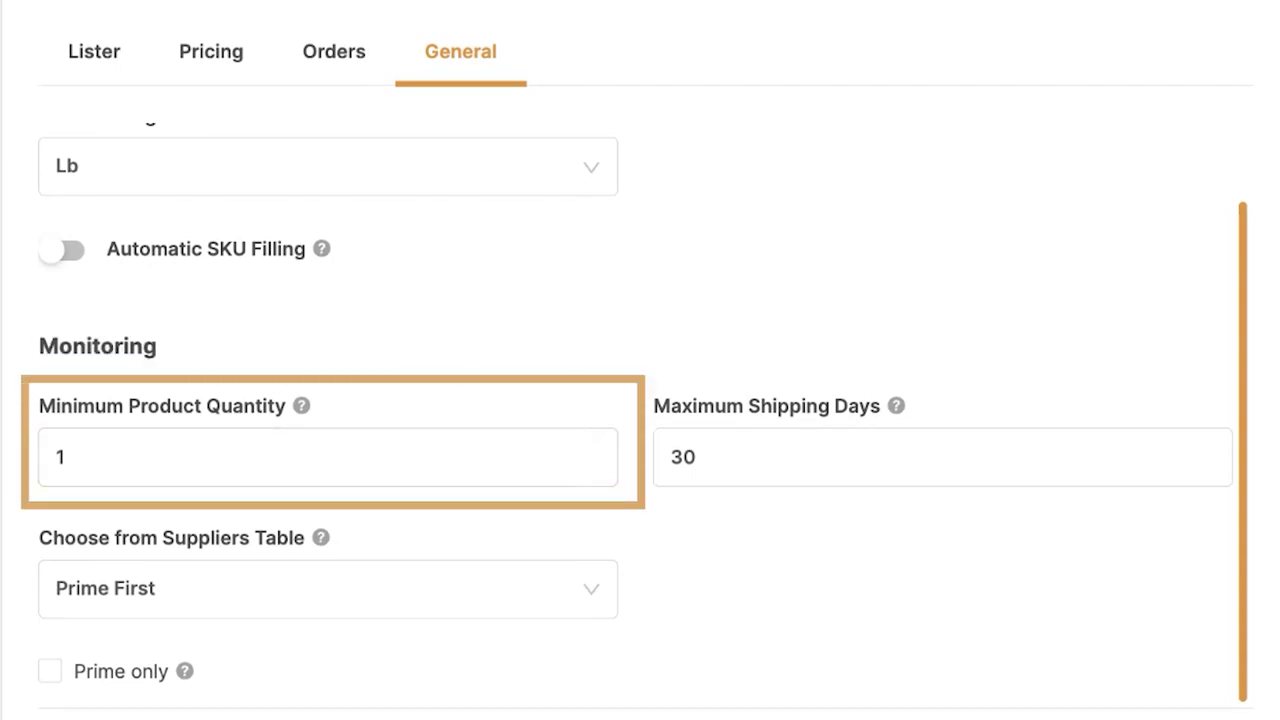
- Set the Minimum Product Quantity for monitoring to 3
{"action": "left_click", "coordinate": [328, 457]}
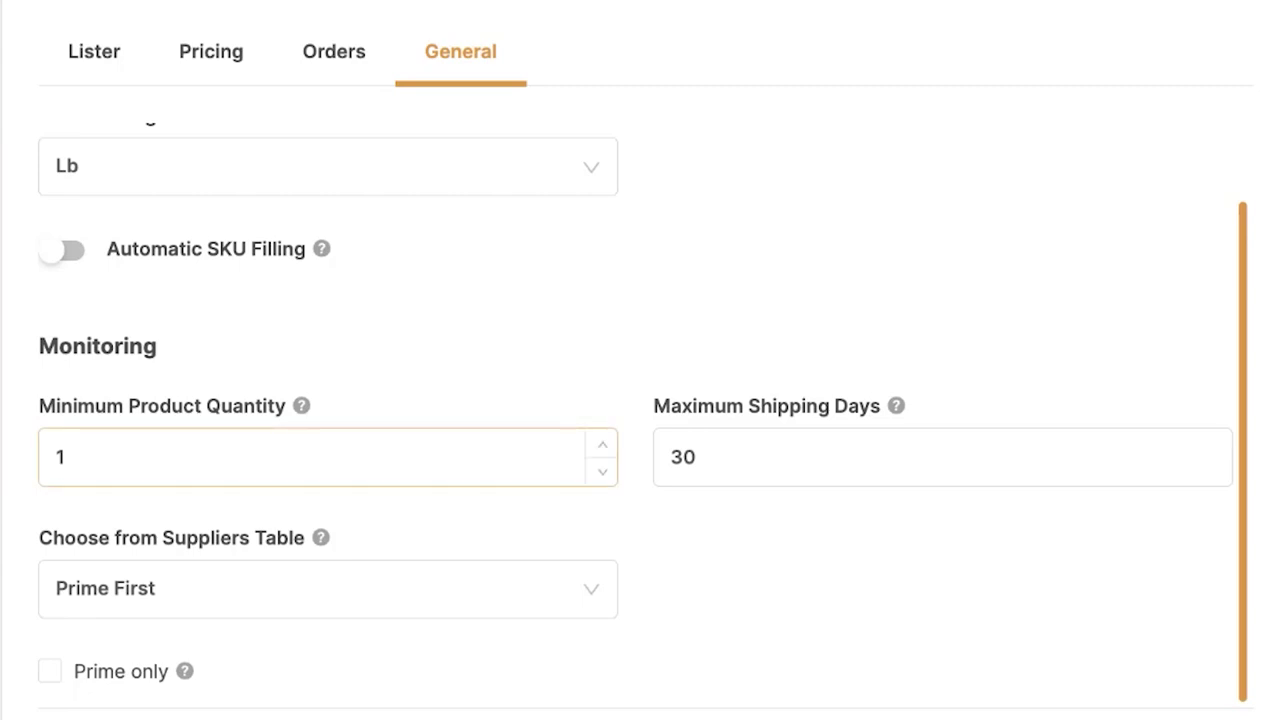
{"action": "left_click_drag", "start_coordinate": [78, 457], "coordinate": [28, 457]}
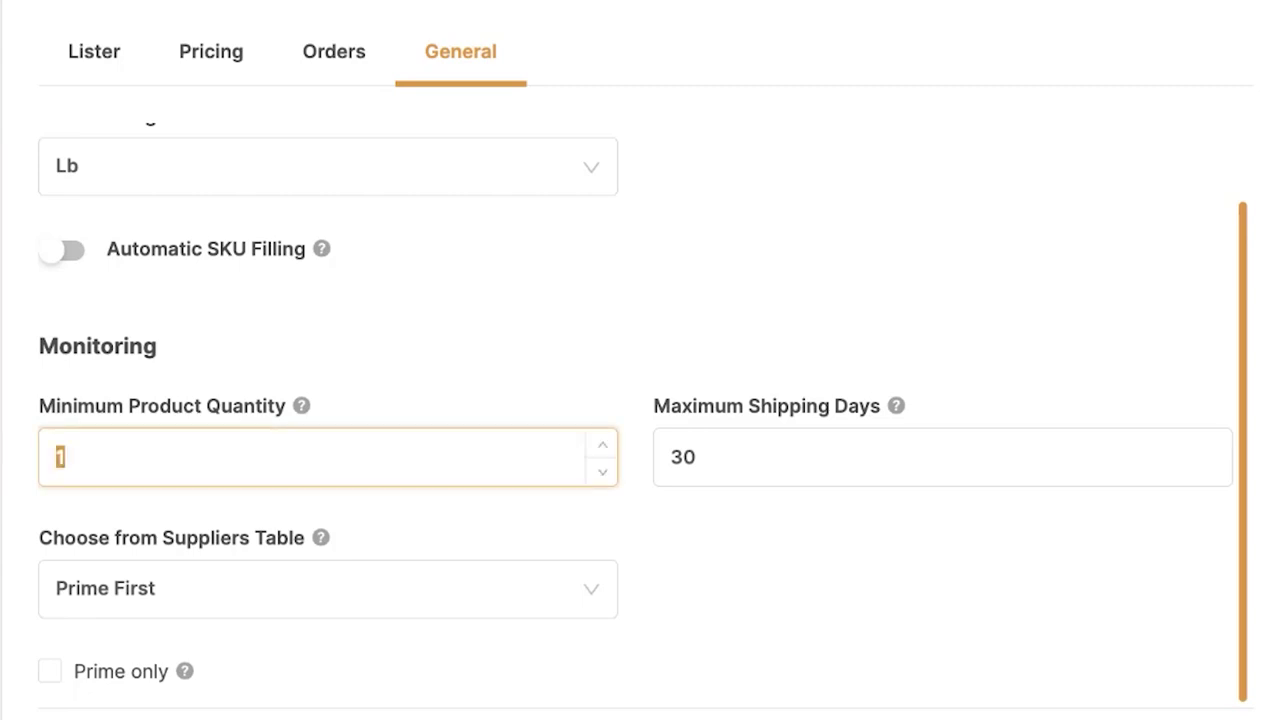
{"action": "type", "text": "3"}
{"action": "double_click", "coordinate": [62, 457]}
{"action": "left_click", "coordinate": [82, 457]}
{"action": "double_click", "coordinate": [82, 406]}
{"action": "double_click", "coordinate": [62, 457]}
{"action": "left_click", "coordinate": [76, 457]}
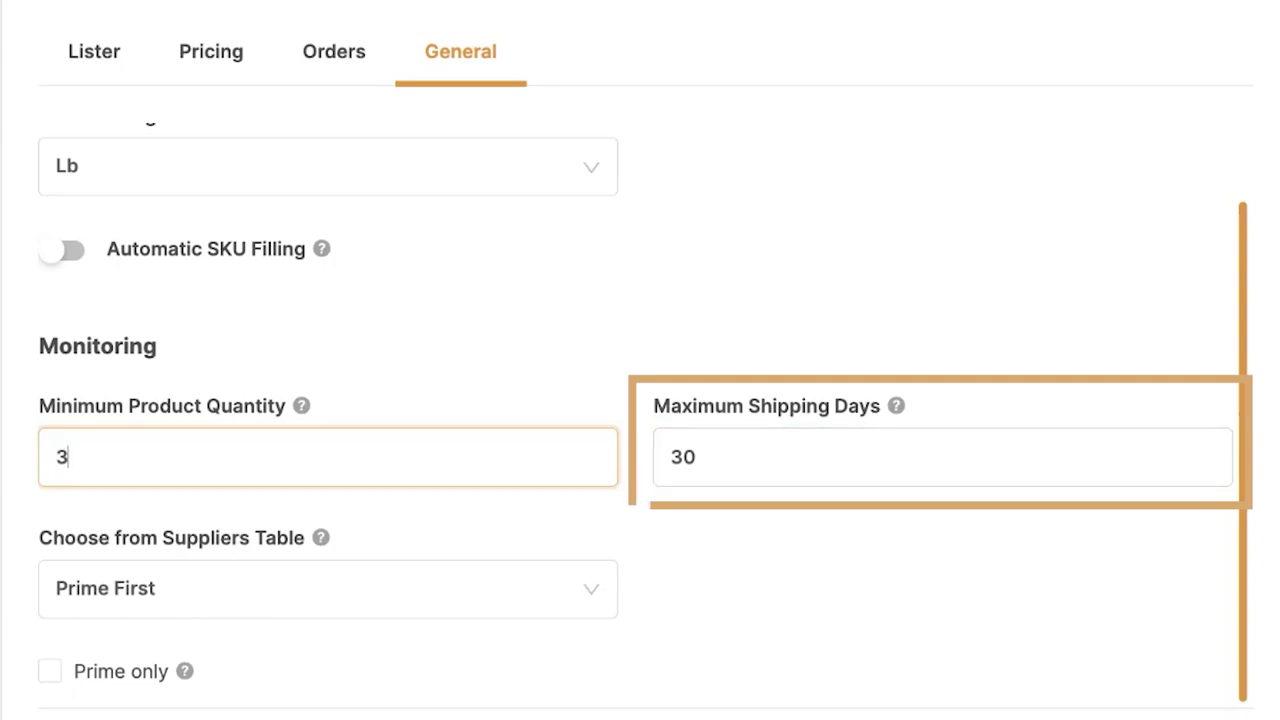
- Set the Maximum Shipping Days for monitoring to 10
{"action": "left_click_drag", "start_coordinate": [740, 457], "coordinate": [600, 458]}
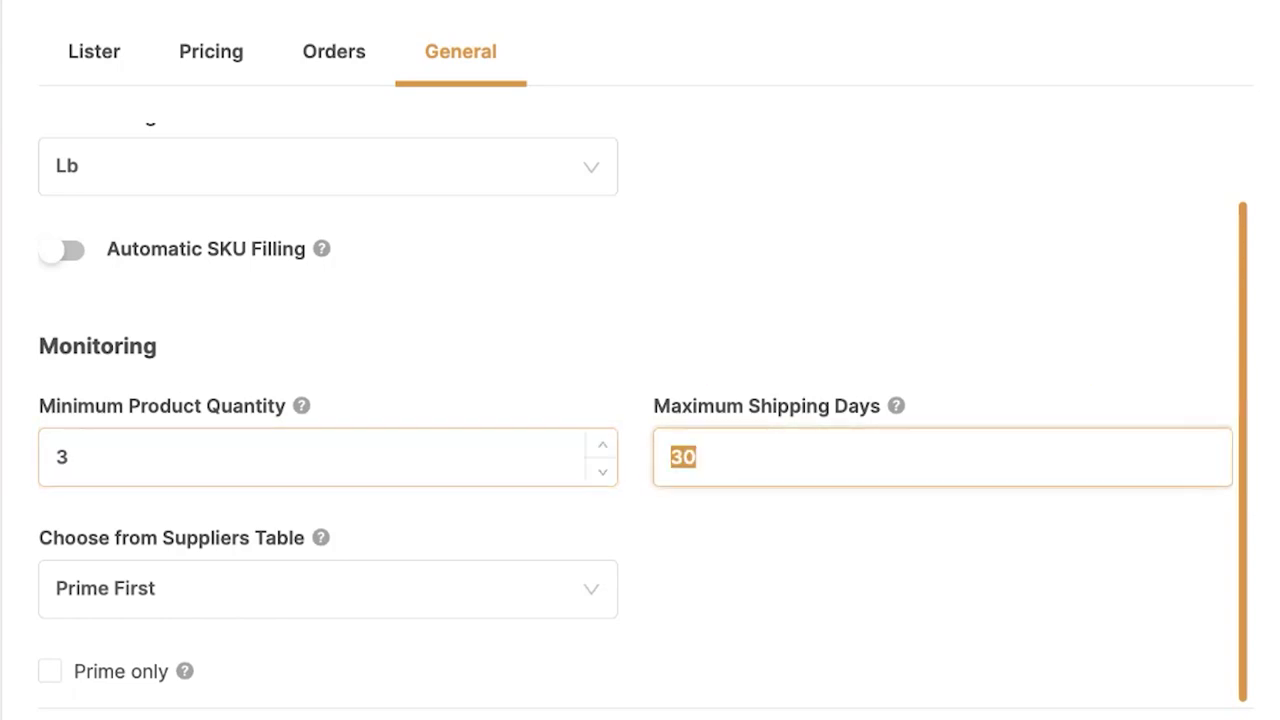
{"action": "type", "text": "10"}
{"action": "key", "text": "Tab"}
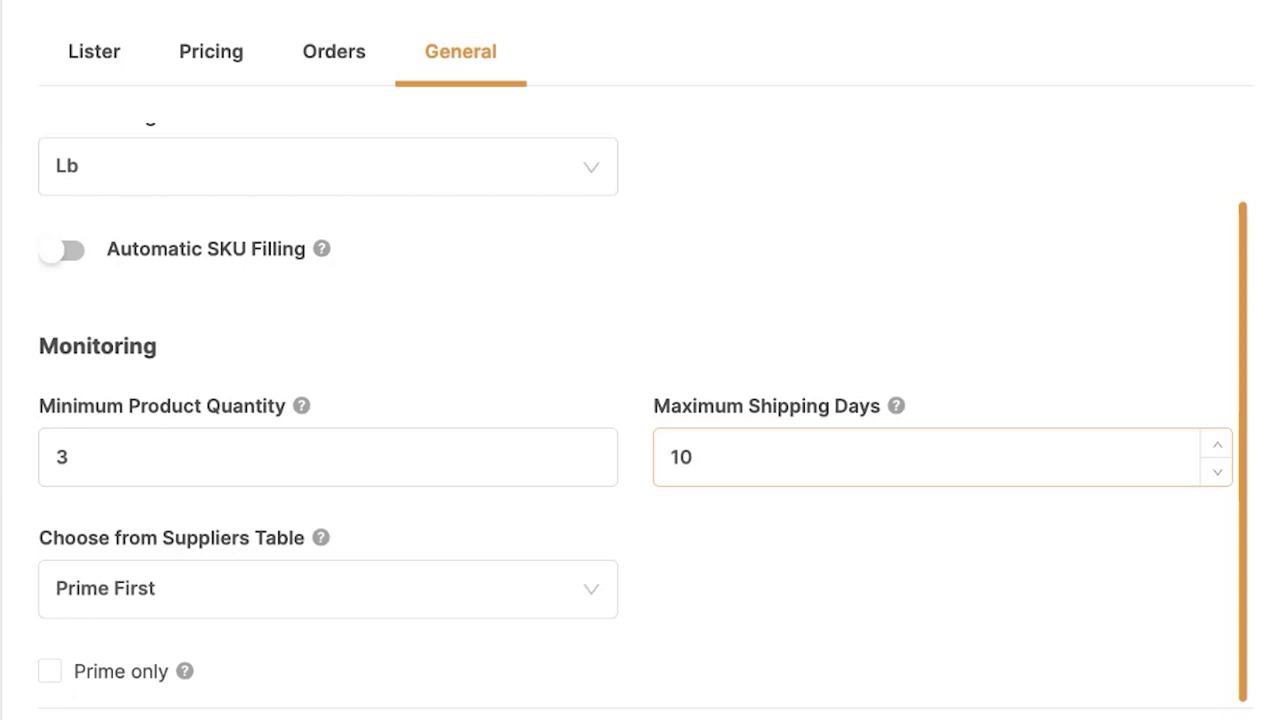
{"action": "double_click", "coordinate": [681, 457]}
{"action": "left_click", "coordinate": [800, 540]}
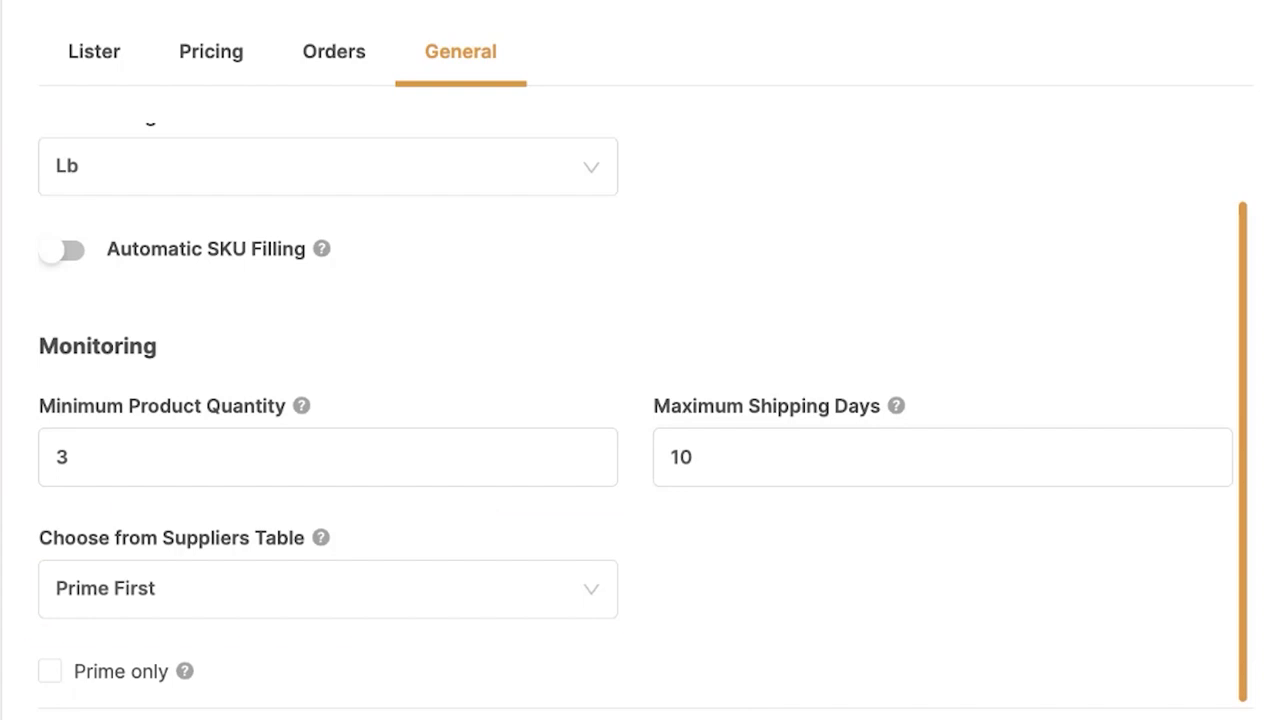
- Review the Choose from Suppliers Table options and select Prime First
{"action": "scroll", "coordinate": [645, 370], "scroll_direction": "down", "scroll_amount": 1}
{"action": "scroll", "coordinate": [645, 370], "scroll_direction": "down", "scroll_amount": 1}
{"action": "left_click", "coordinate": [328, 398]}
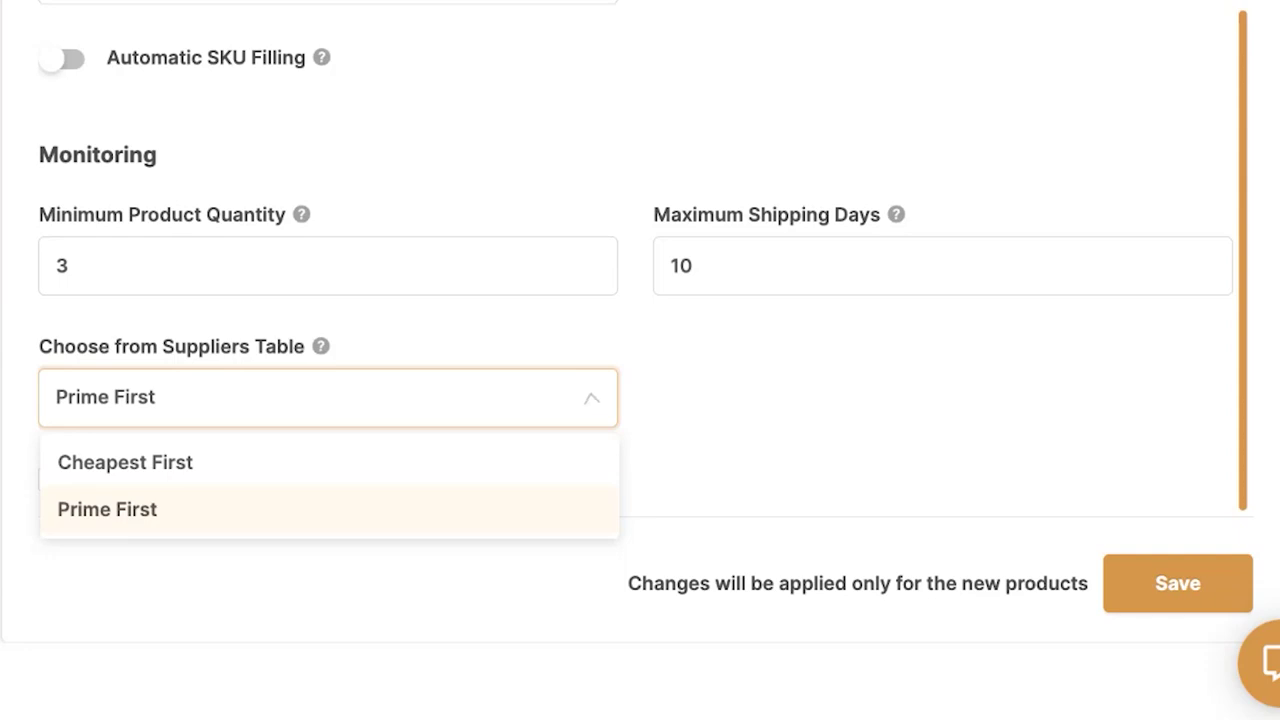
{"action": "left_click", "coordinate": [200, 510]}
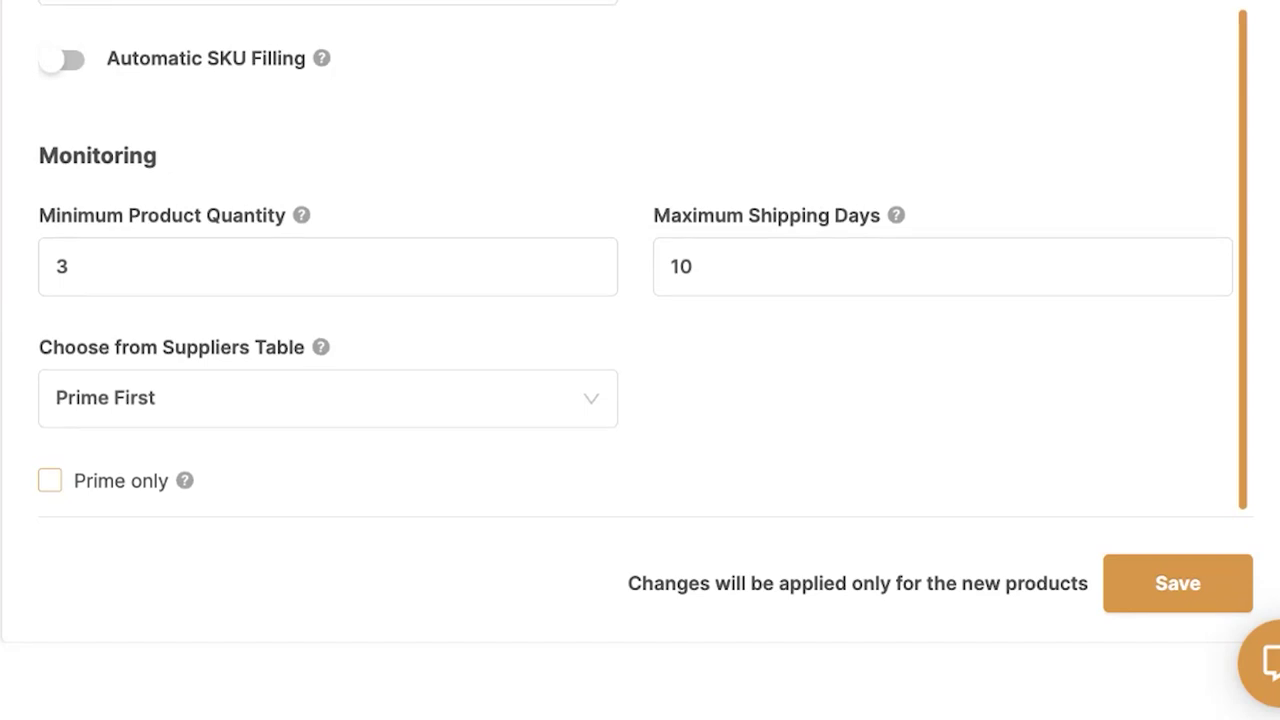
- Try the Prime only option and leave it unchecked
{"action": "left_click", "coordinate": [50, 480]}
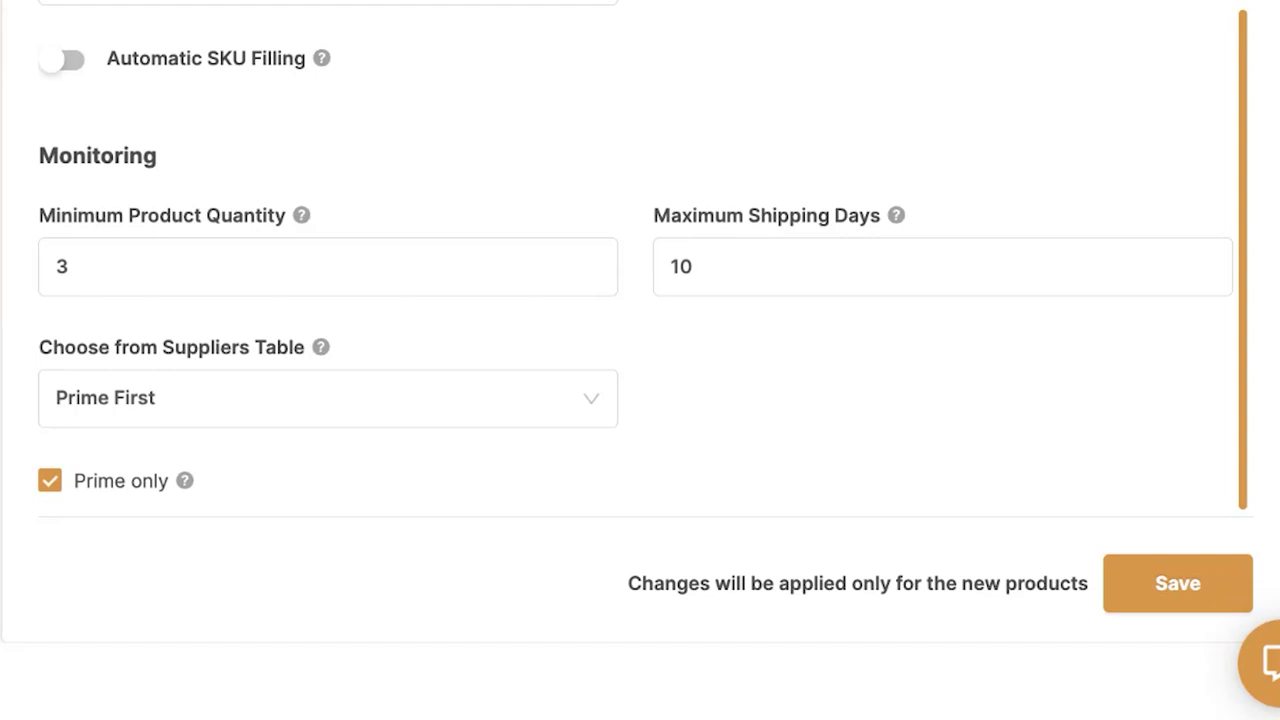
{"action": "left_click", "coordinate": [50, 480]}
{"action": "left_click", "coordinate": [50, 480]}
{"action": "left_click", "coordinate": [50, 480]}
- Save the supplier settings for Amazon US
{"action": "left_click", "coordinate": [1177, 583]}
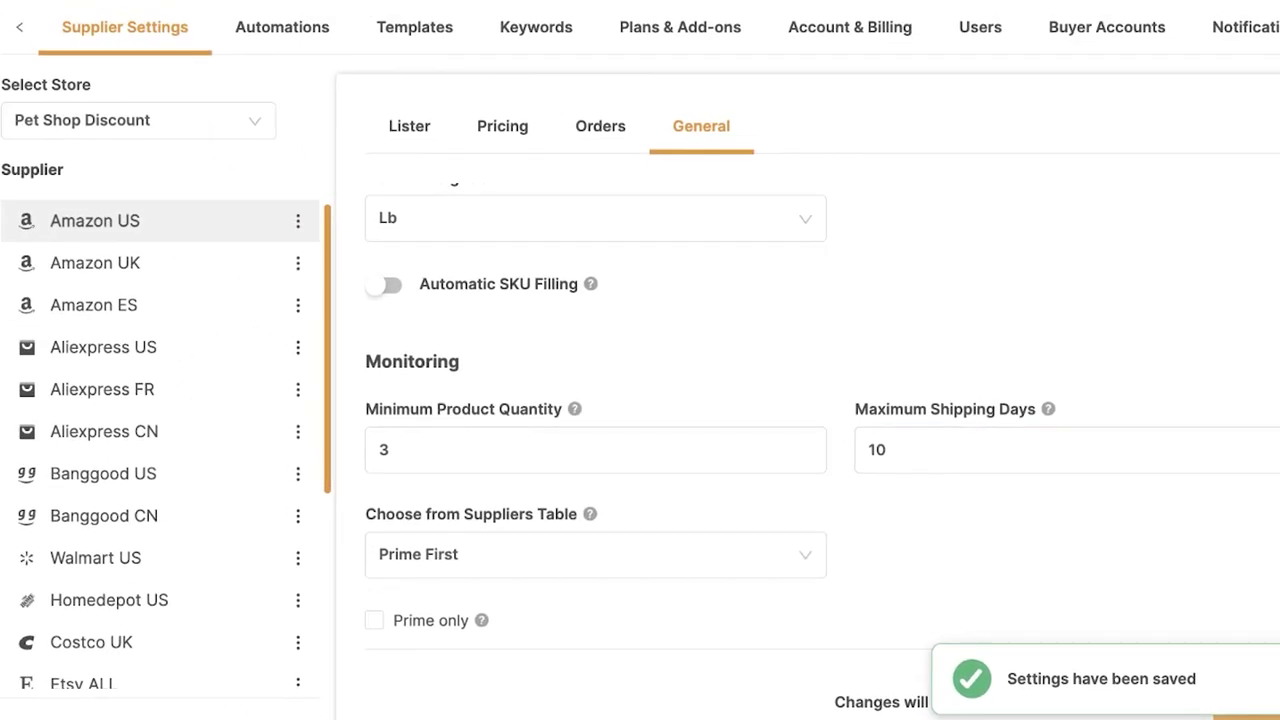
{"action": "scroll", "coordinate": [160, 365], "scroll_direction": "down", "scroll_amount": 1}
{"action": "scroll", "coordinate": [160, 410], "scroll_direction": "down", "scroll_amount": 2}
{"action": "scroll", "coordinate": [160, 400], "scroll_direction": "up", "scroll_amount": 3}
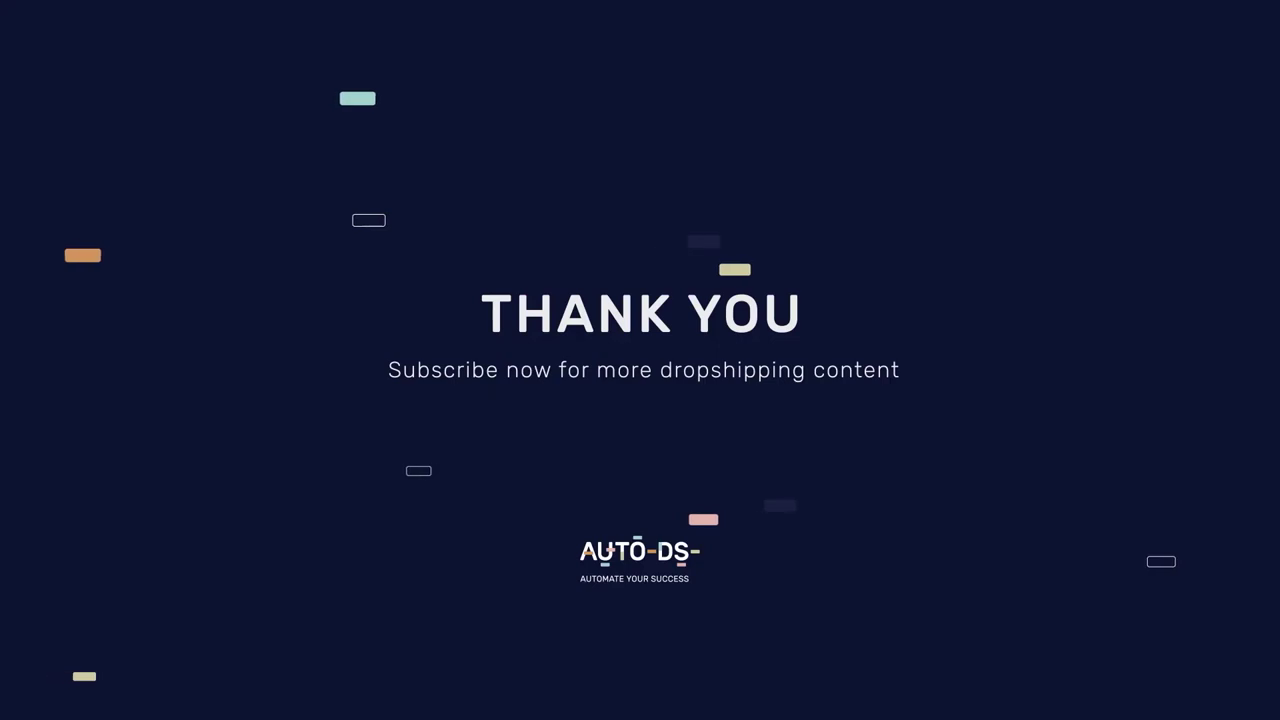